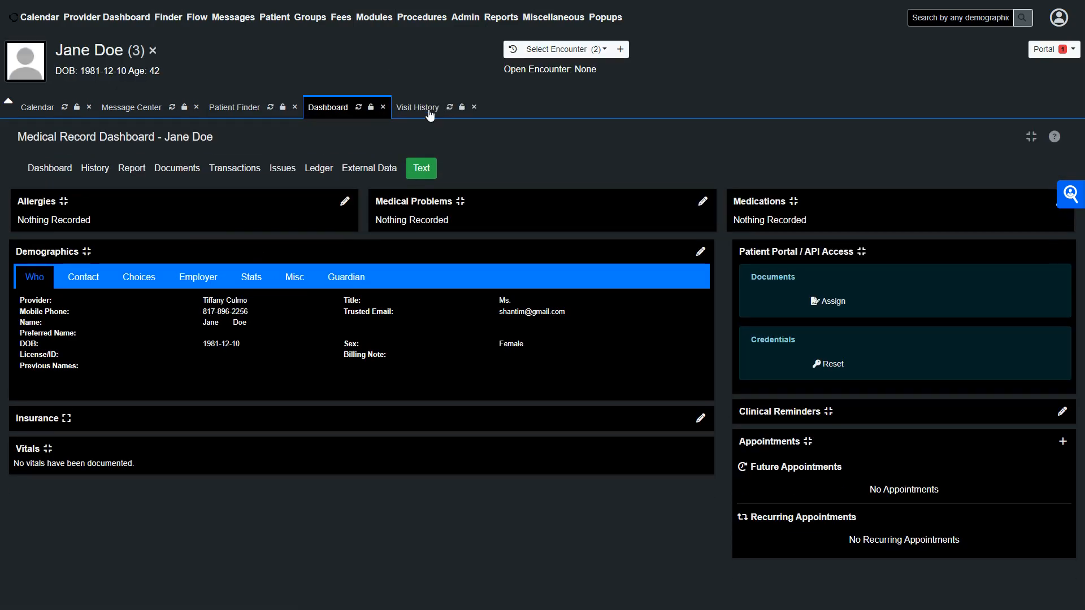
# Open the patient's Telehealth New Patient encounter from the visit history and review its Clinical and Injections form lists.
pyautogui.click(429, 114)
pyautogui.moveTo(273, 242)
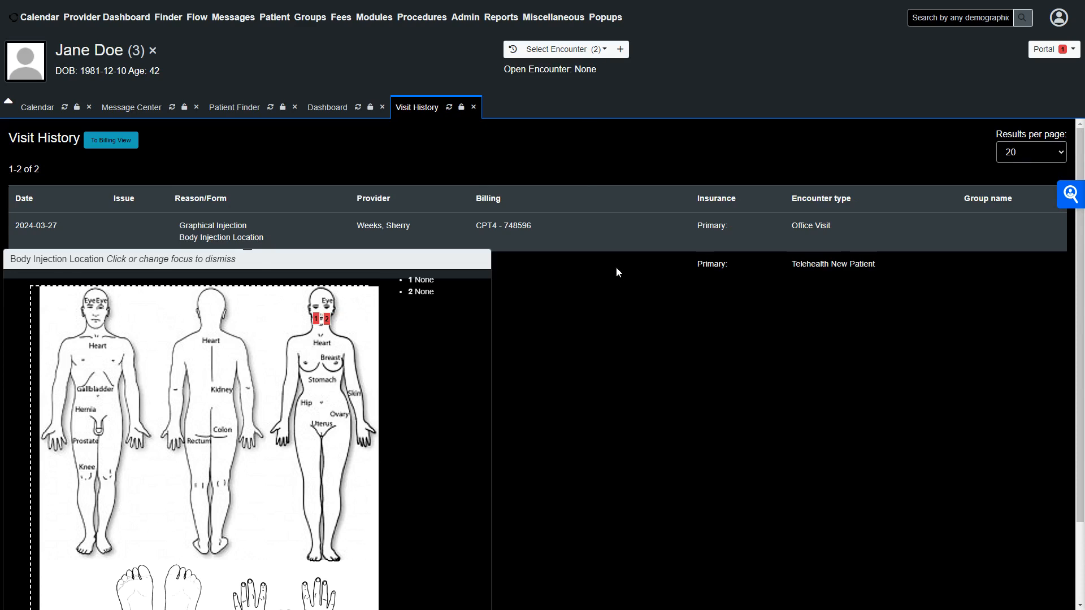
pyautogui.click(616, 266)
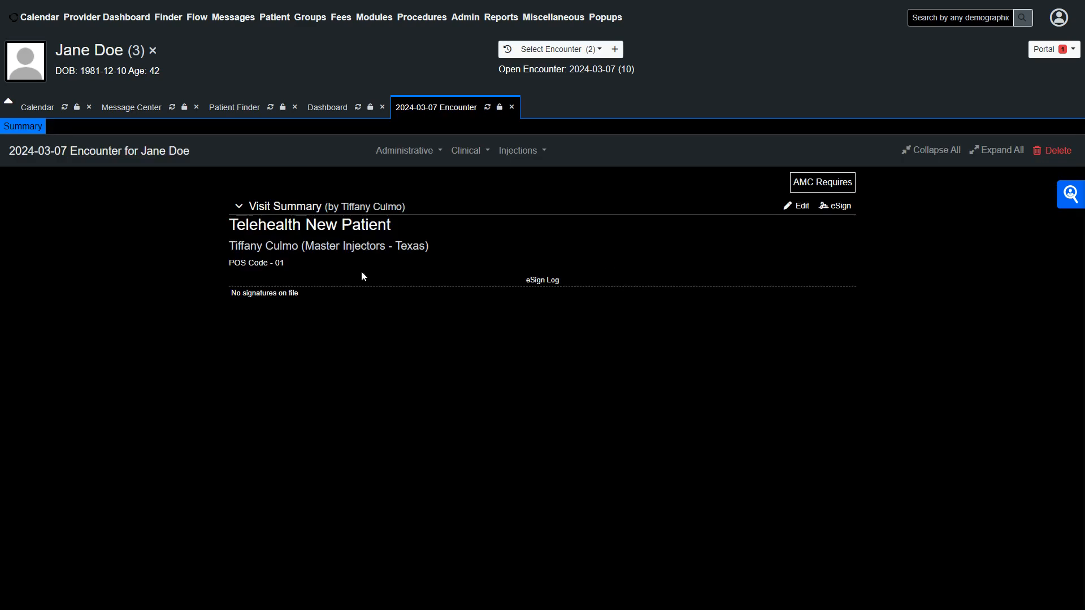
pyautogui.click(473, 150)
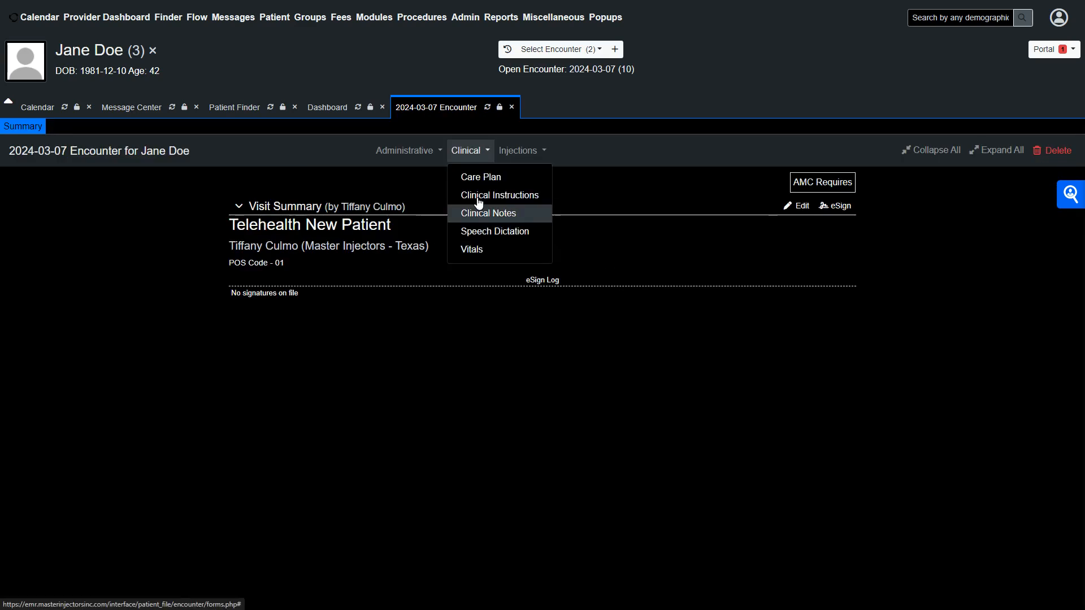
pyautogui.click(520, 152)
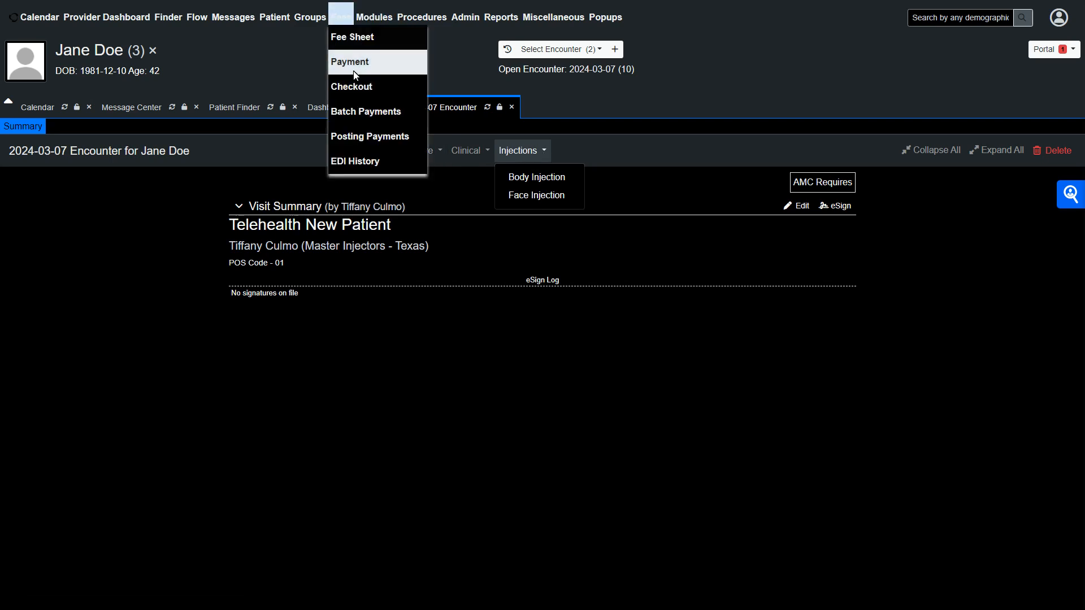
# Open the Forms Administration page.
pyautogui.moveTo(383, 23)
pyautogui.moveTo(466, 17)
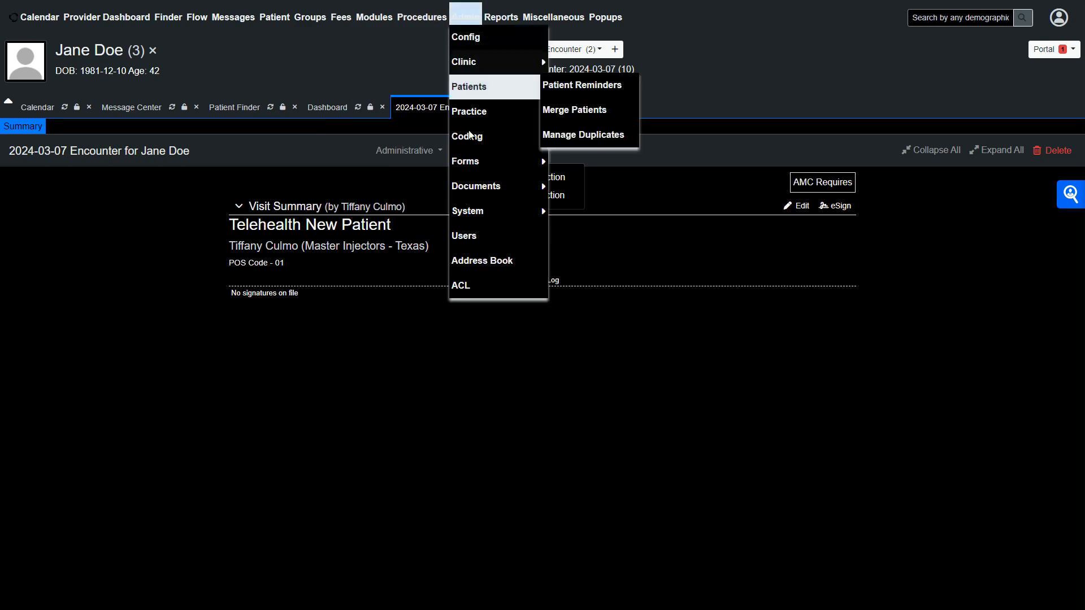
pyautogui.moveTo(474, 160)
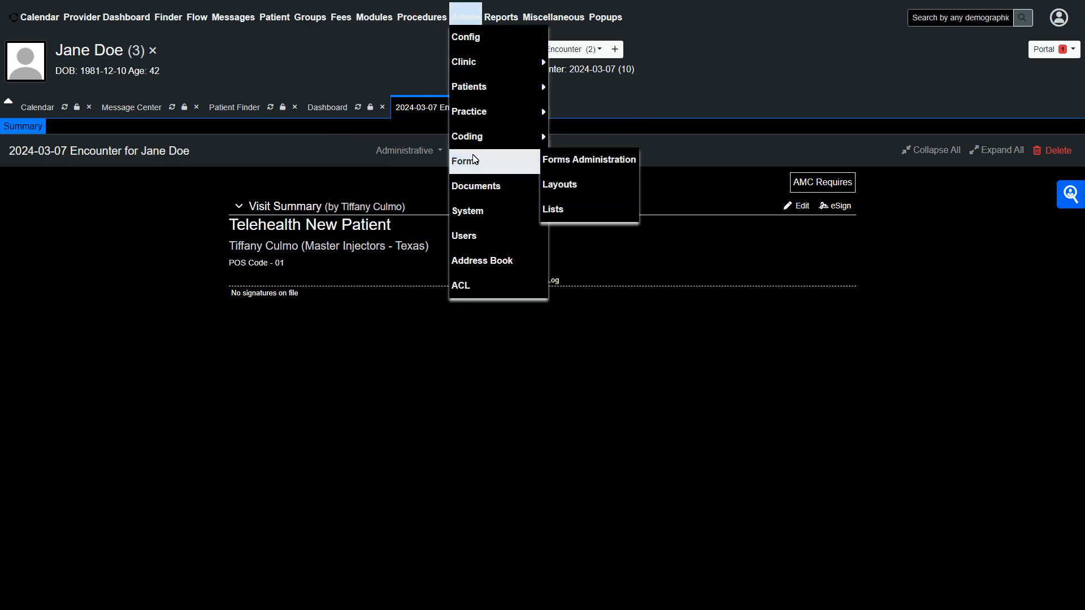
pyautogui.click(590, 160)
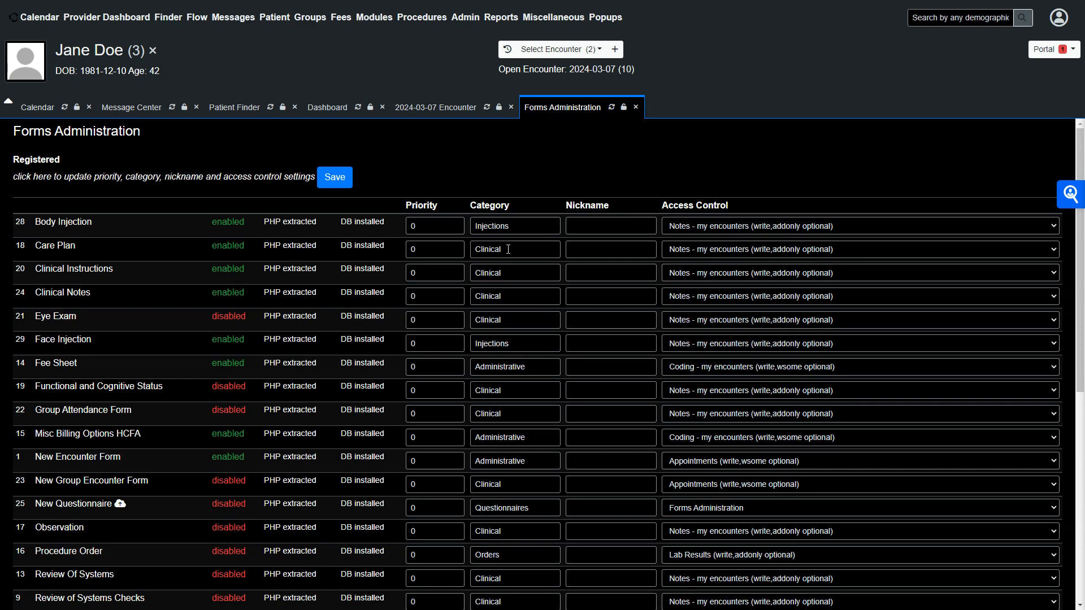
# Review the categories assigned to the registered forms, including Body Injection, Fee Sheet and New Questionnaire.
pyautogui.moveTo(511, 250); pyautogui.dragTo(468, 249)
pyautogui.doubleClick(485, 230)
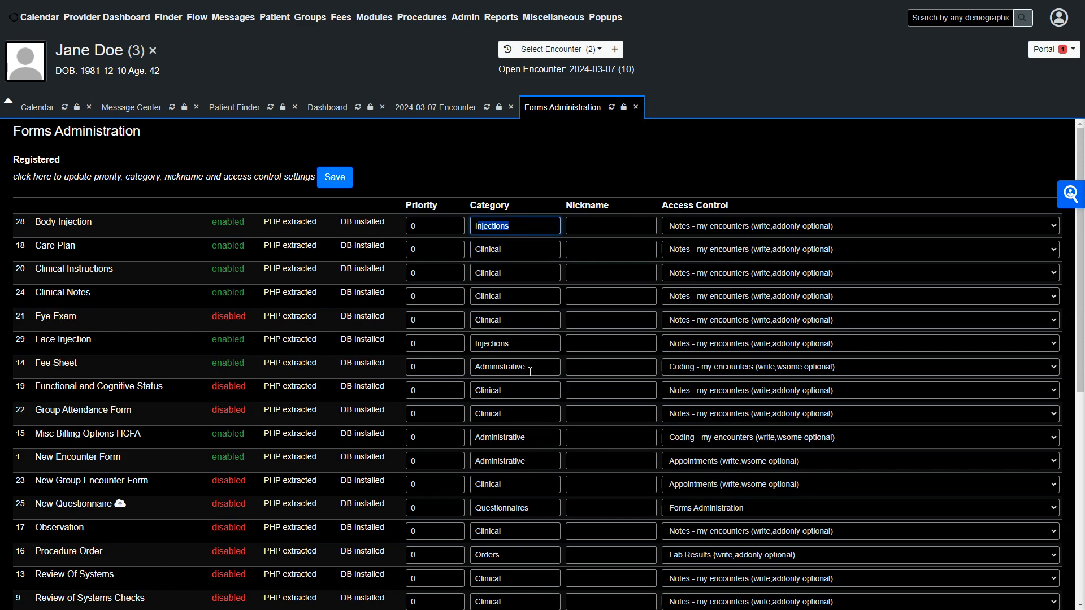
pyautogui.moveTo(523, 368); pyautogui.dragTo(472, 367)
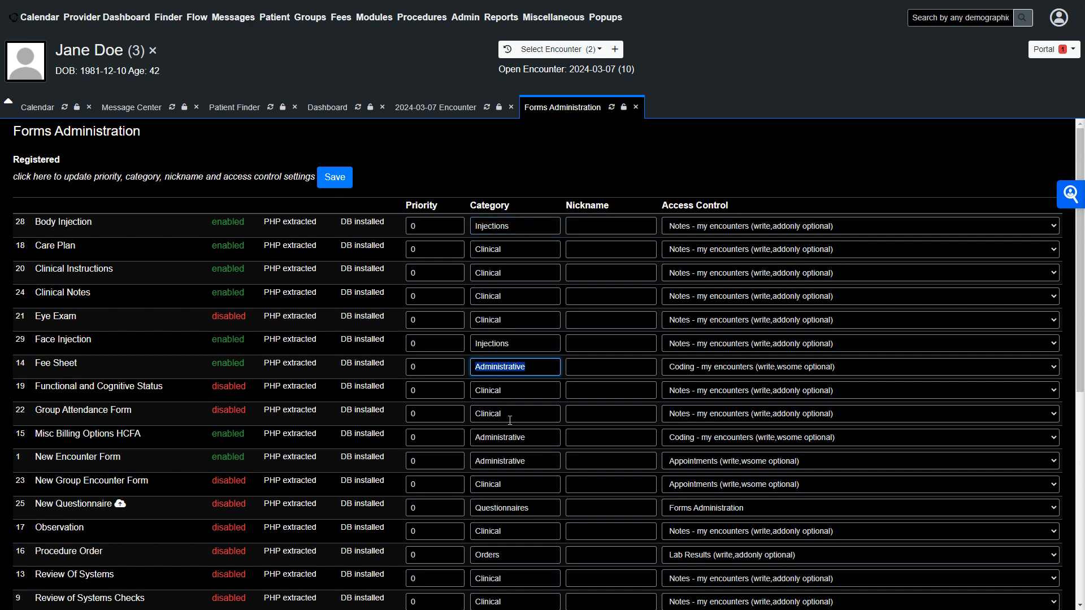
pyautogui.scroll(-3, 510, 420)
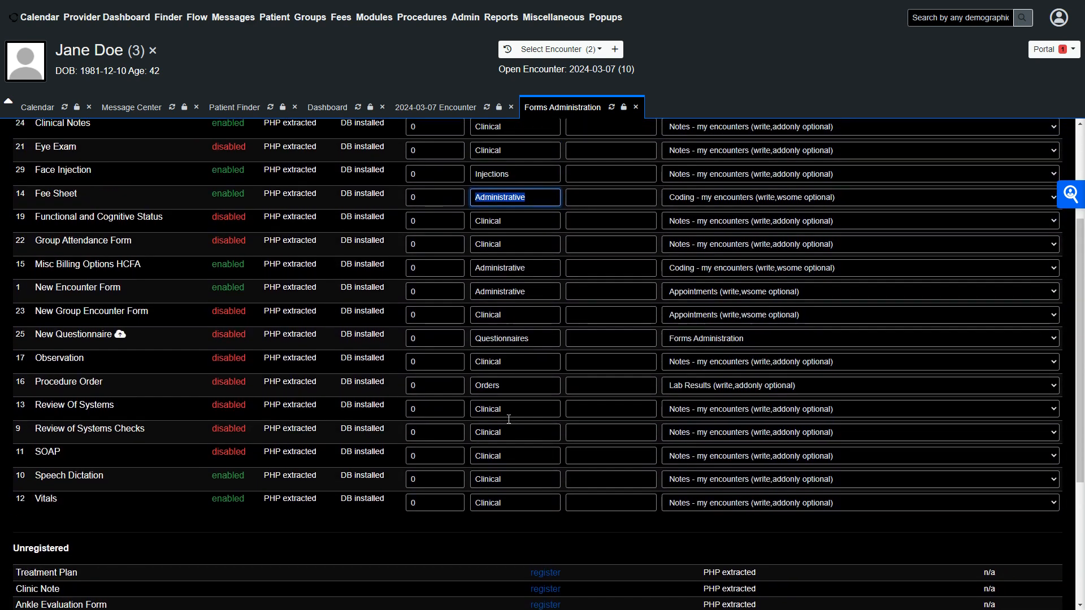
pyautogui.moveTo(534, 339); pyautogui.dragTo(480, 338)
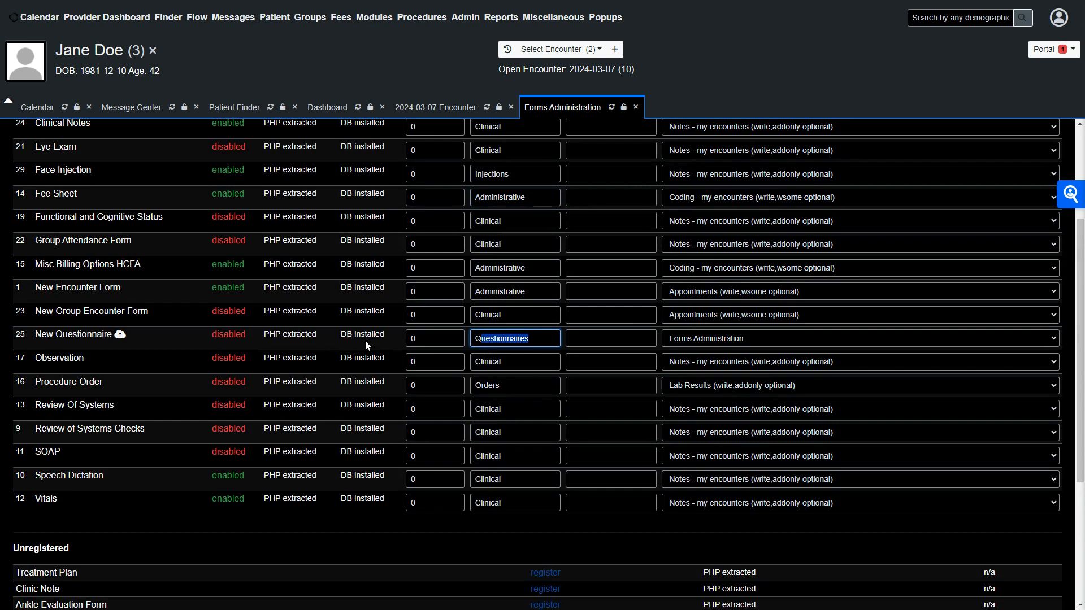
# Enable the New Questionnaire form and disable it again.
pyautogui.click(228, 334)
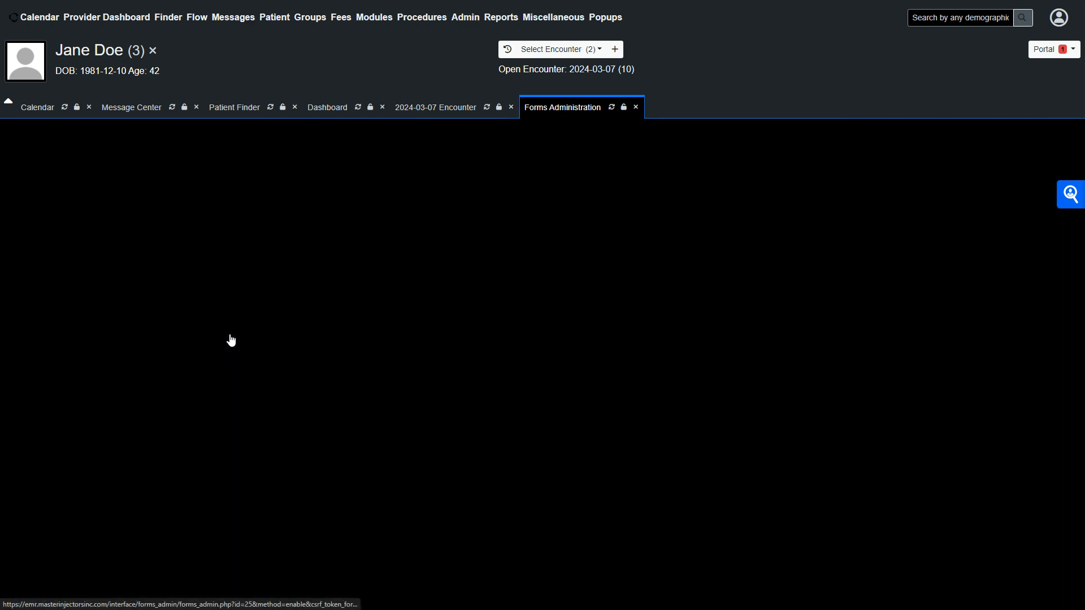
pyautogui.scroll(-4, 226, 334)
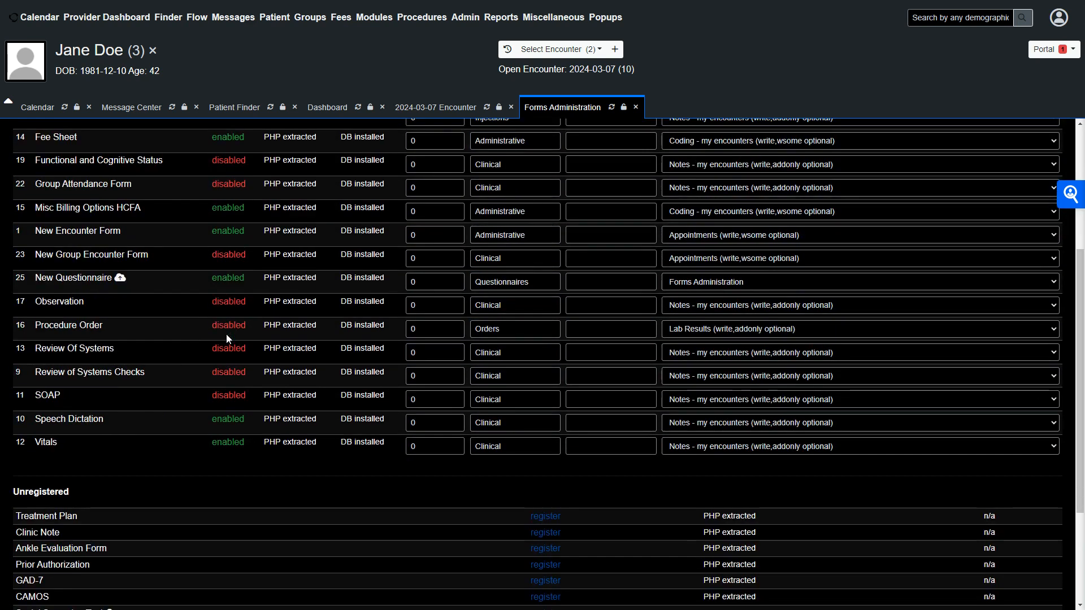
pyautogui.click(244, 288)
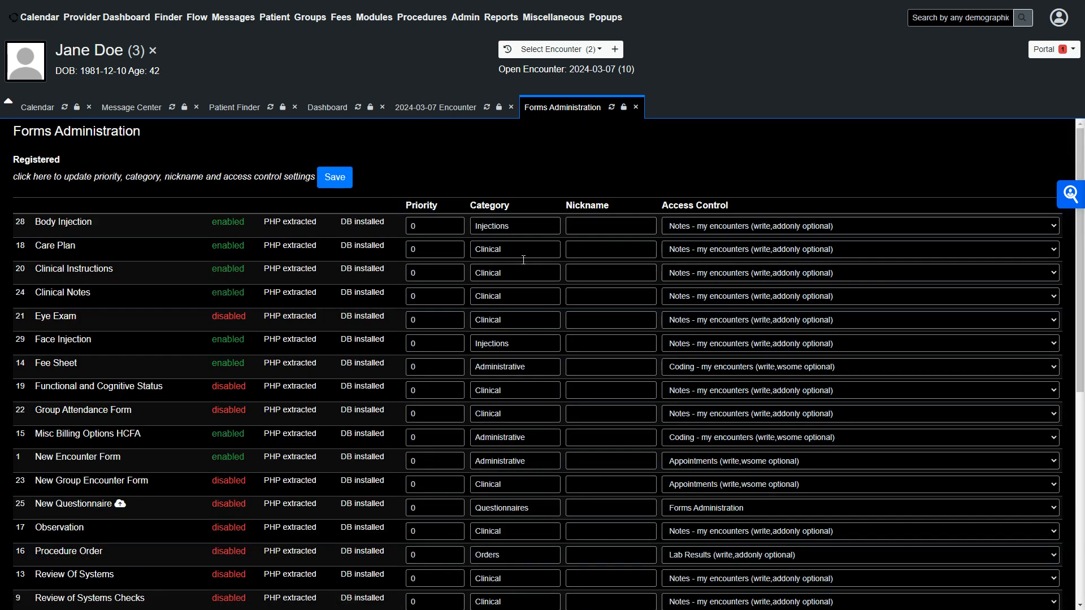
# Return to the 2024-03-07 encounter and check the forms offered in its Injections category.
pyautogui.click(457, 111)
pyautogui.click(522, 151)
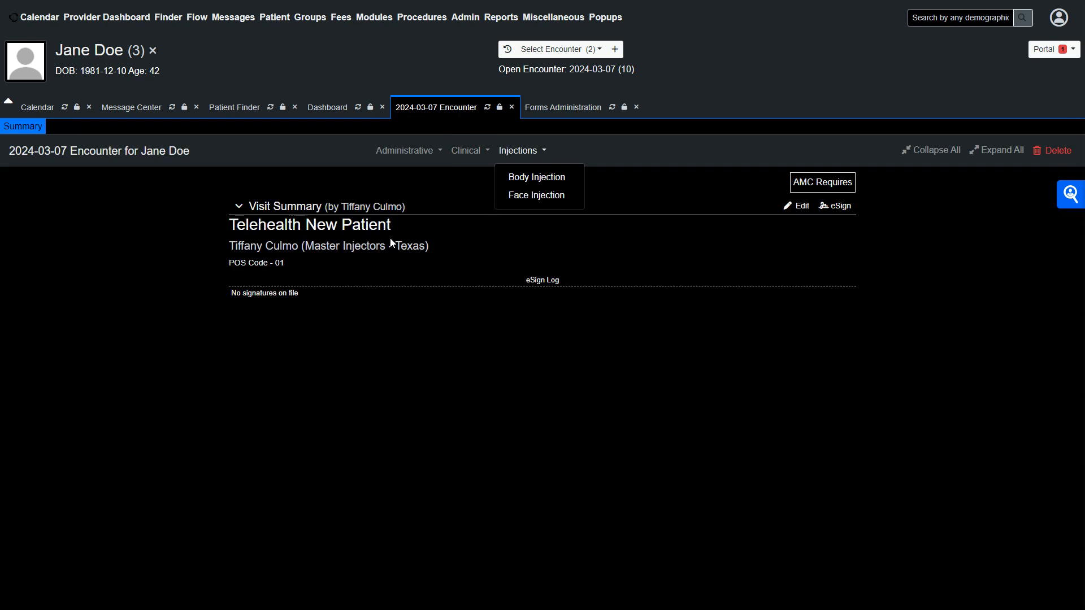
pyautogui.click(445, 186)
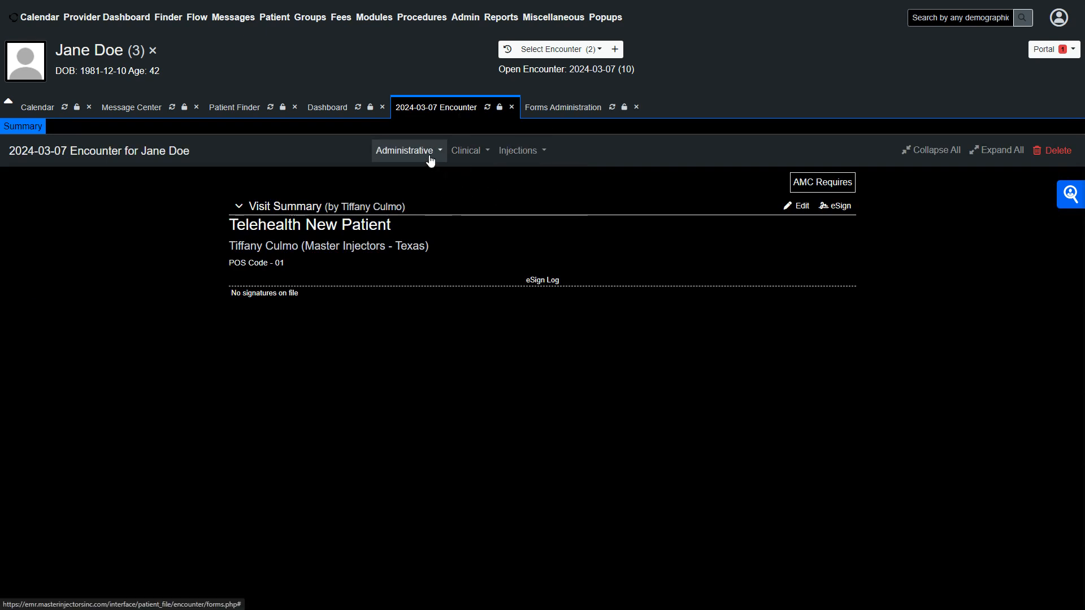
pyautogui.click(536, 152)
# Enable the Procedure Order form in Forms Administration and reload the encounter to check its Orders category.
pyautogui.click(564, 112)
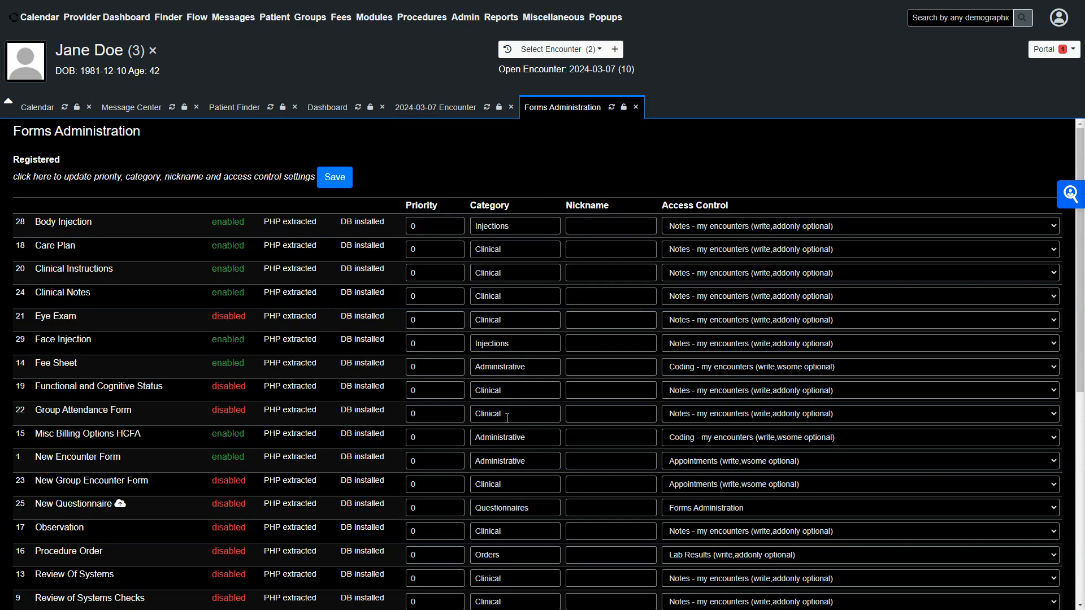
pyautogui.scroll(-2, 507, 419)
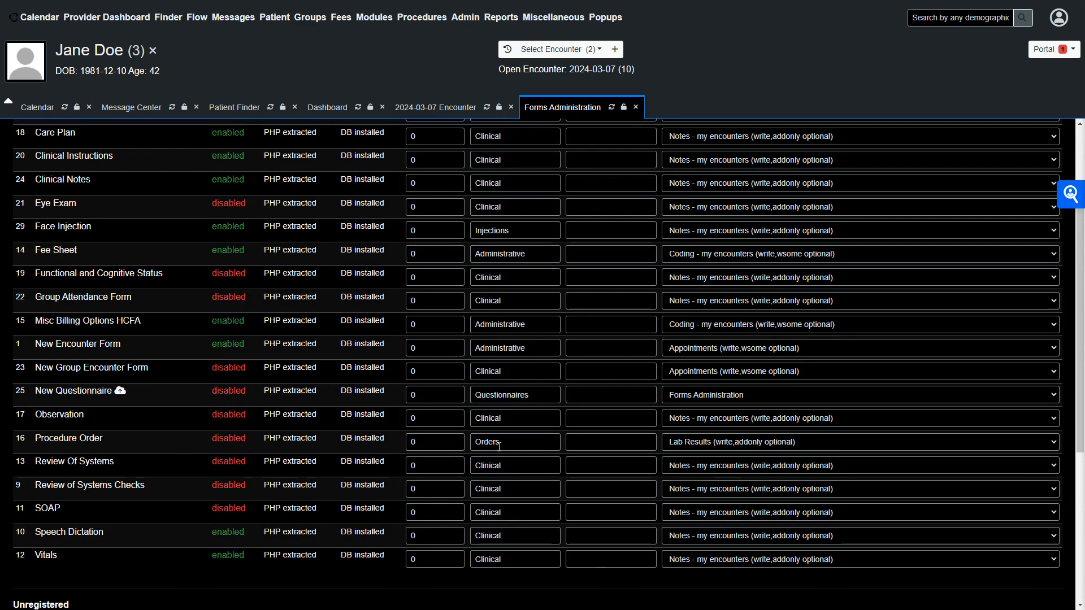
pyautogui.click(237, 443)
pyautogui.click(449, 109)
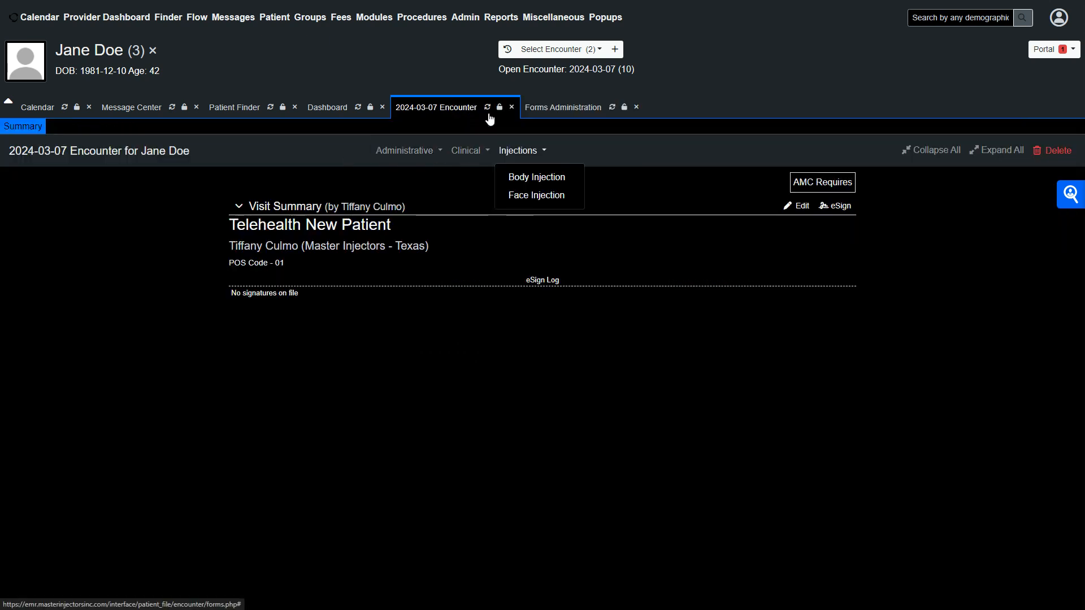
pyautogui.click(488, 107)
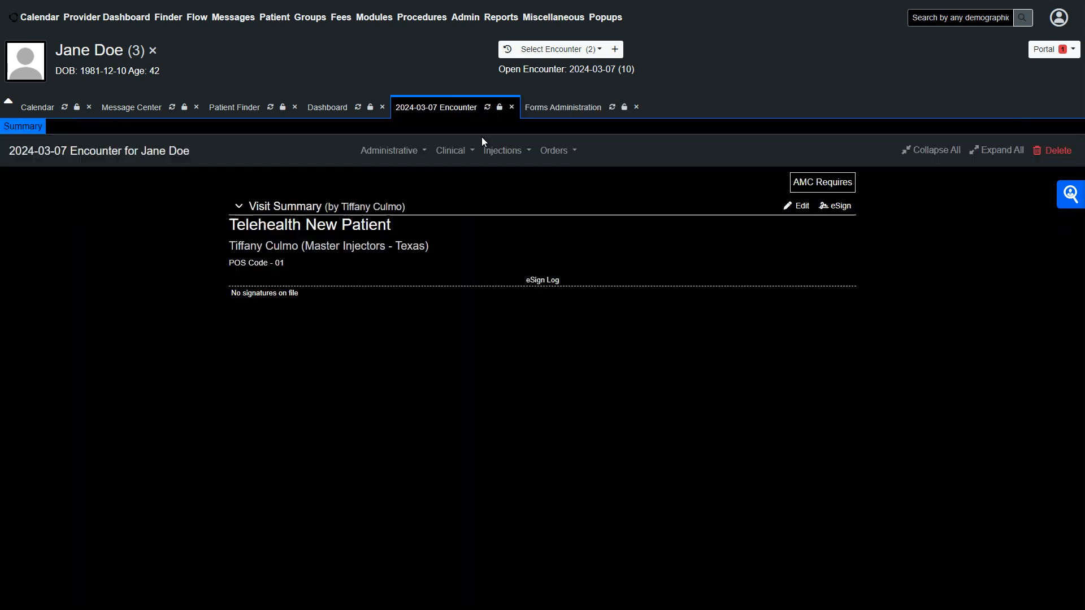
pyautogui.click(553, 160)
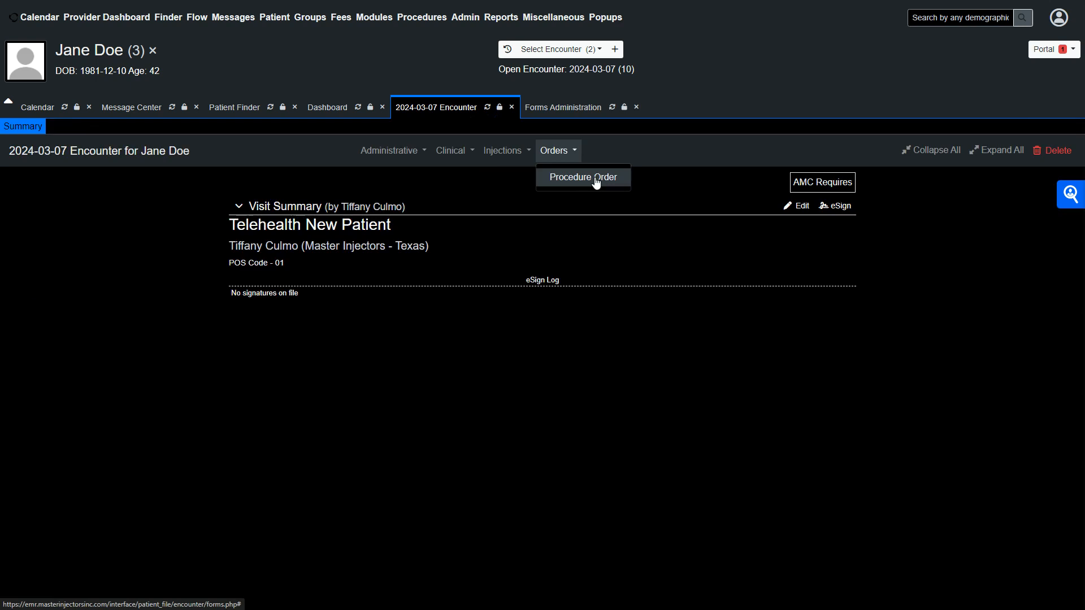
# Disable the Procedure Order form in Forms Administration and return to the encounter to check its form categories.
pyautogui.click(555, 112)
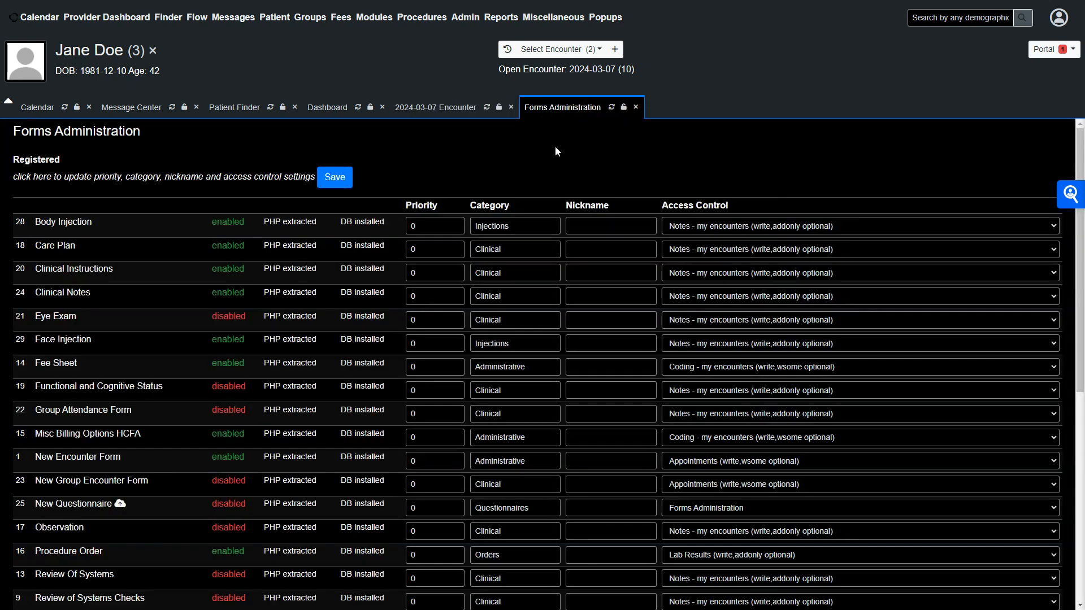
pyautogui.scroll(-2, 517, 393)
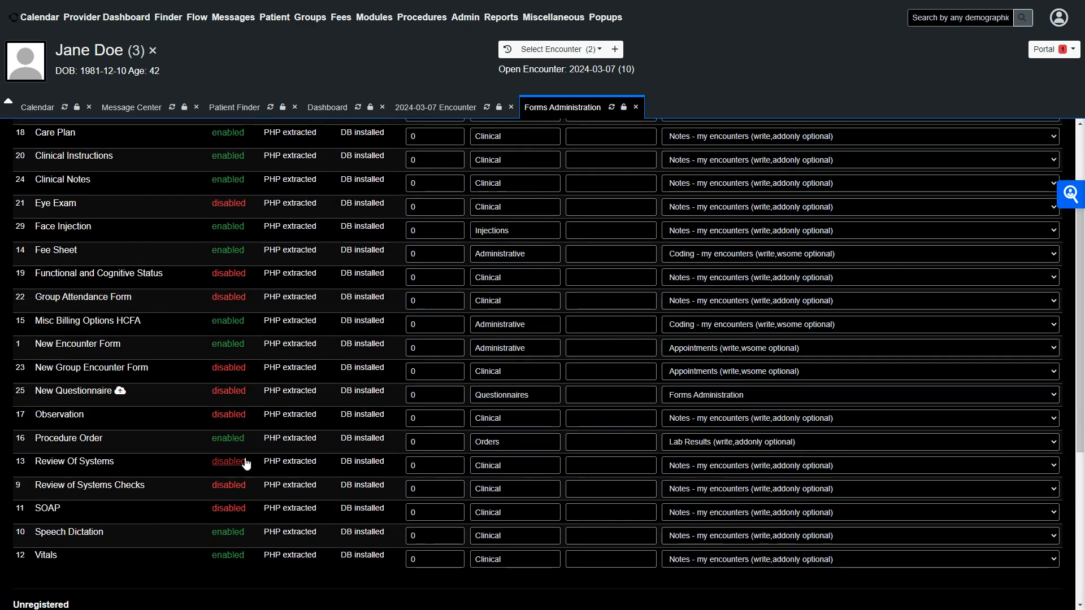
pyautogui.click(235, 442)
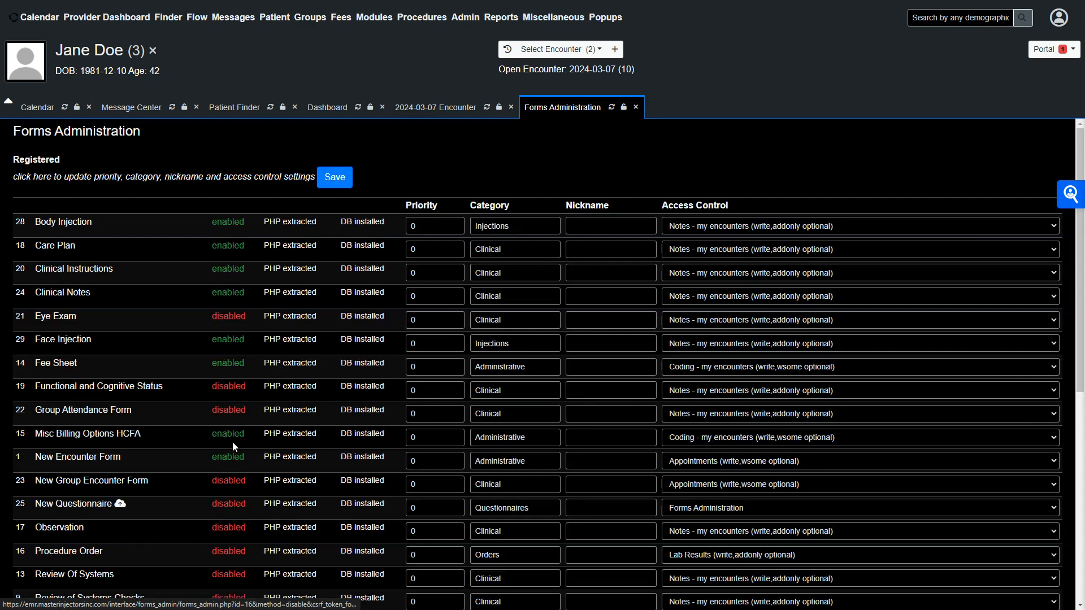
pyautogui.click(459, 113)
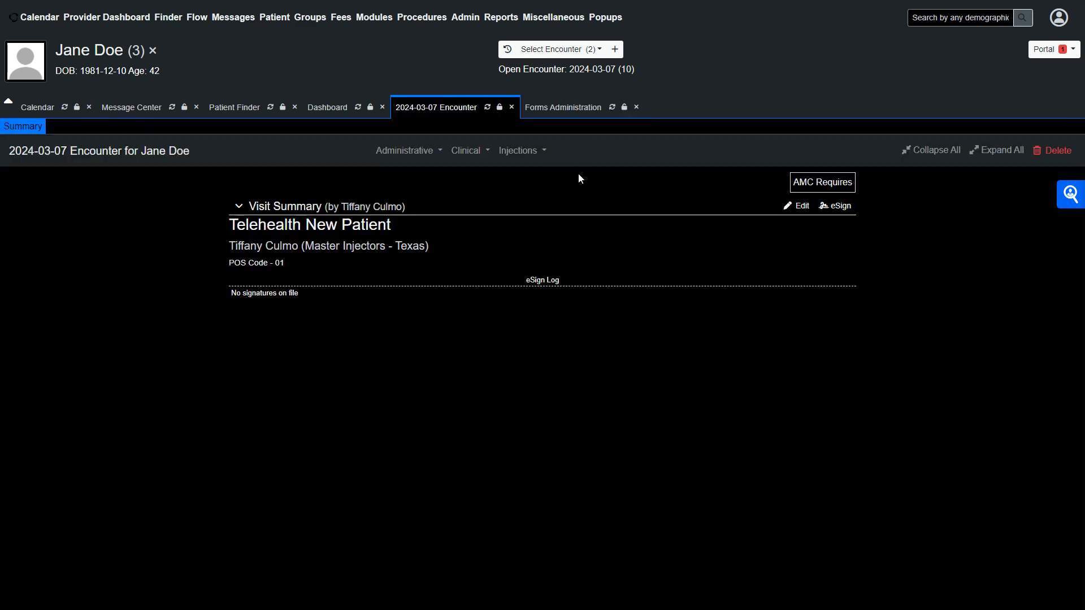
# Load the Demographics layout in the Layout Editor and examine the fields of its Who group.
pyautogui.click(543, 108)
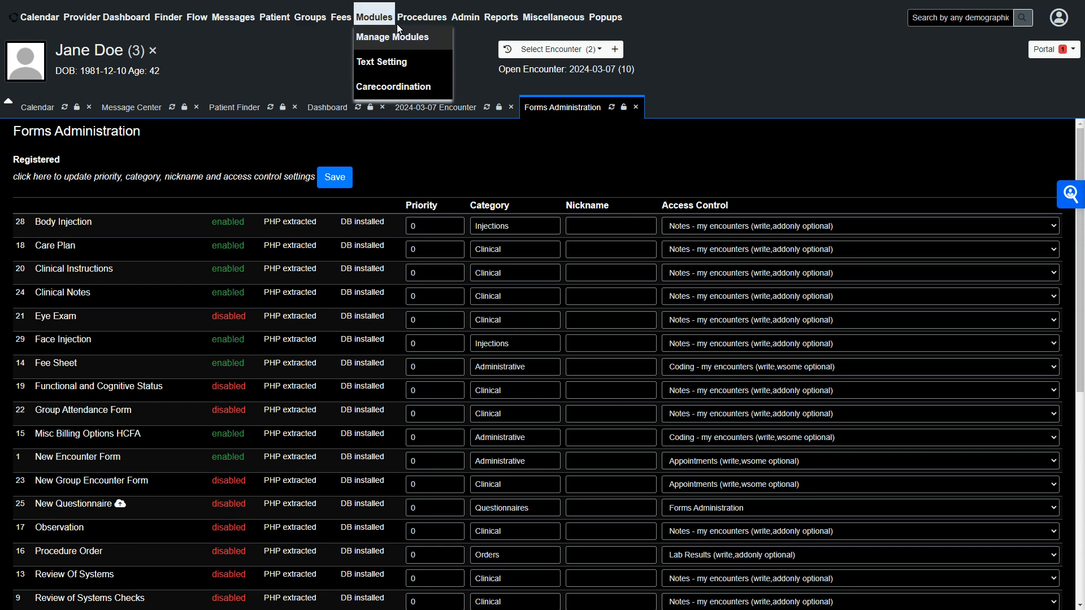
pyautogui.moveTo(466, 17)
pyautogui.moveTo(472, 163)
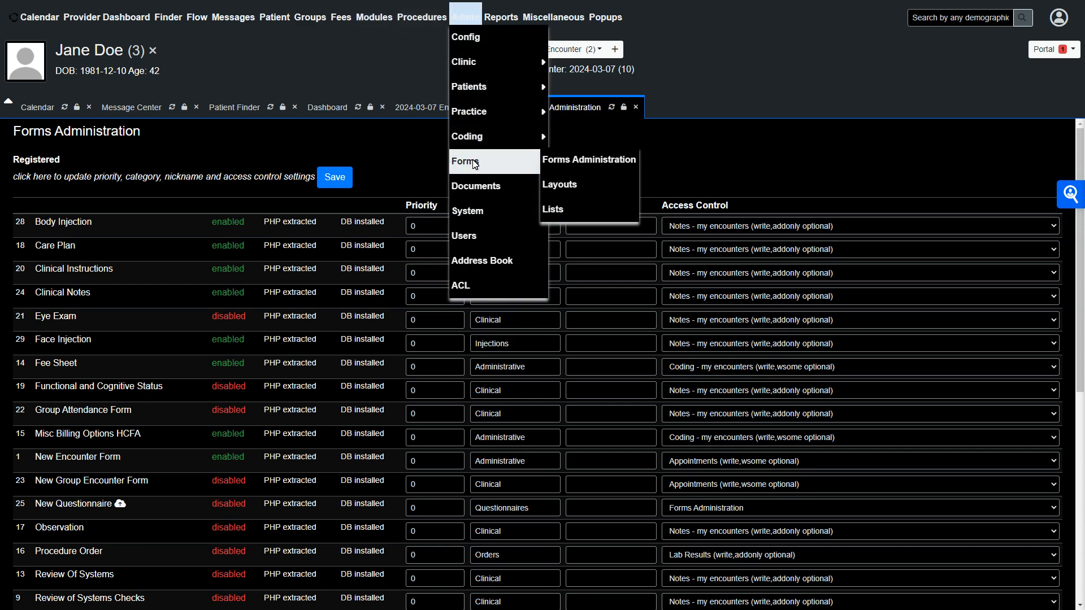
pyautogui.click(557, 185)
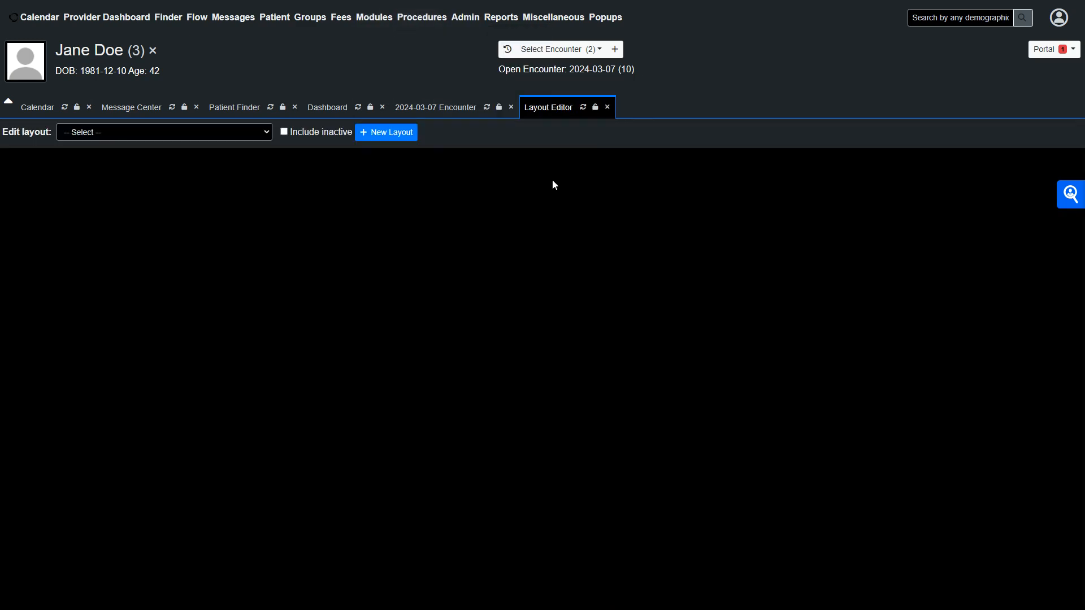
pyautogui.click(267, 132)
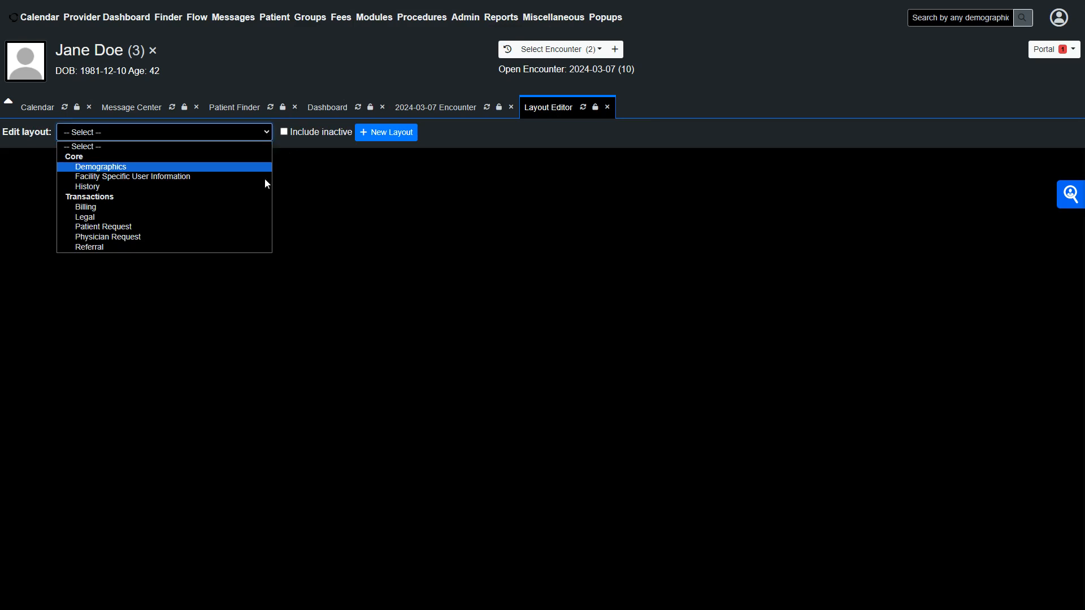
pyautogui.click(116, 170)
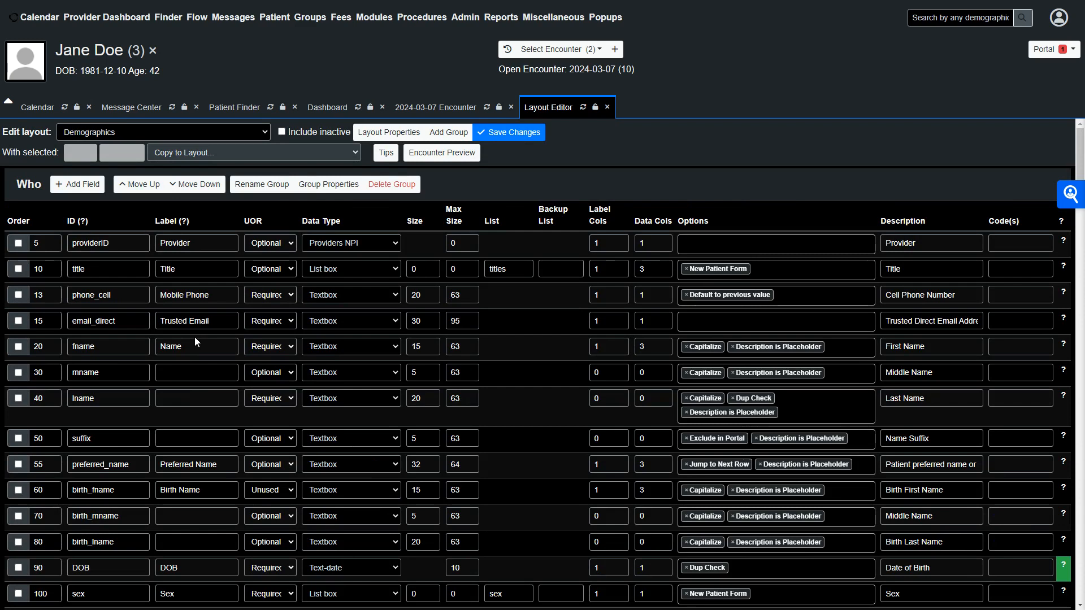
pyautogui.scroll(-2, 281, 367)
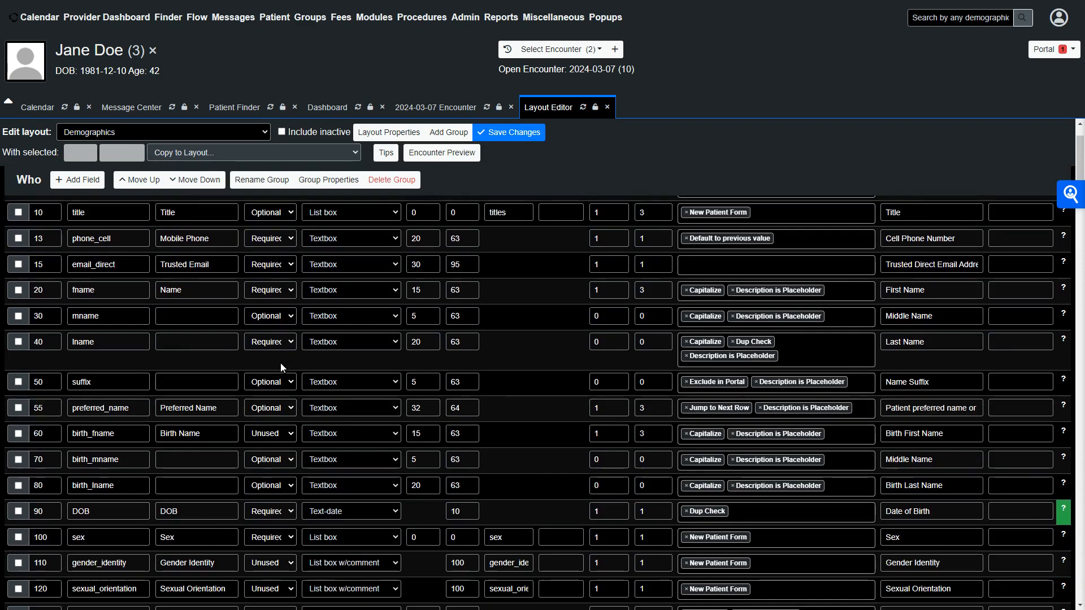
pyautogui.scroll(-4, 281, 365)
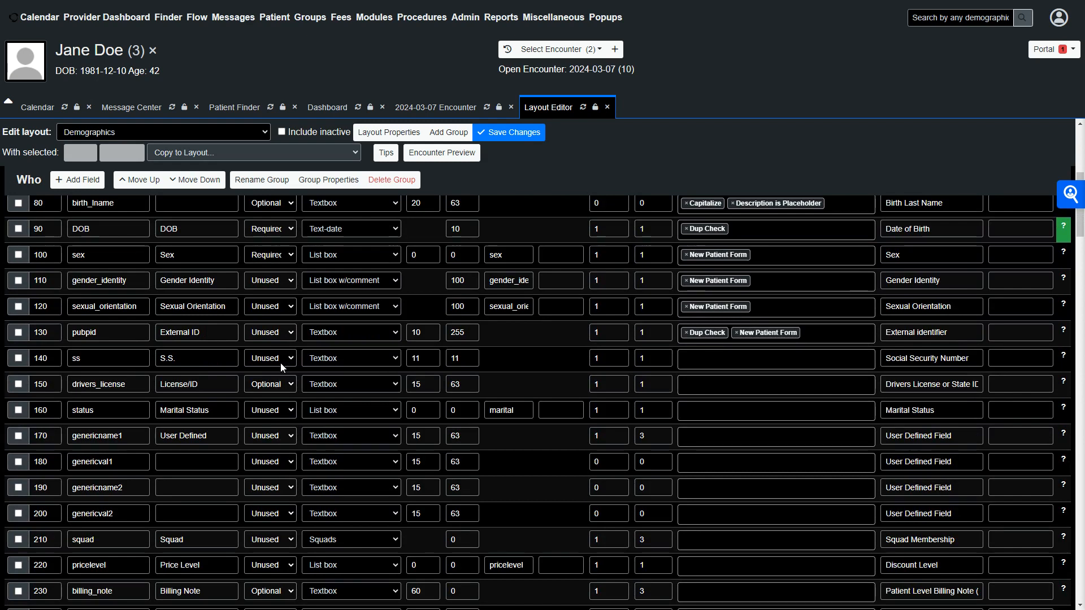
pyautogui.scroll(6, 280, 363)
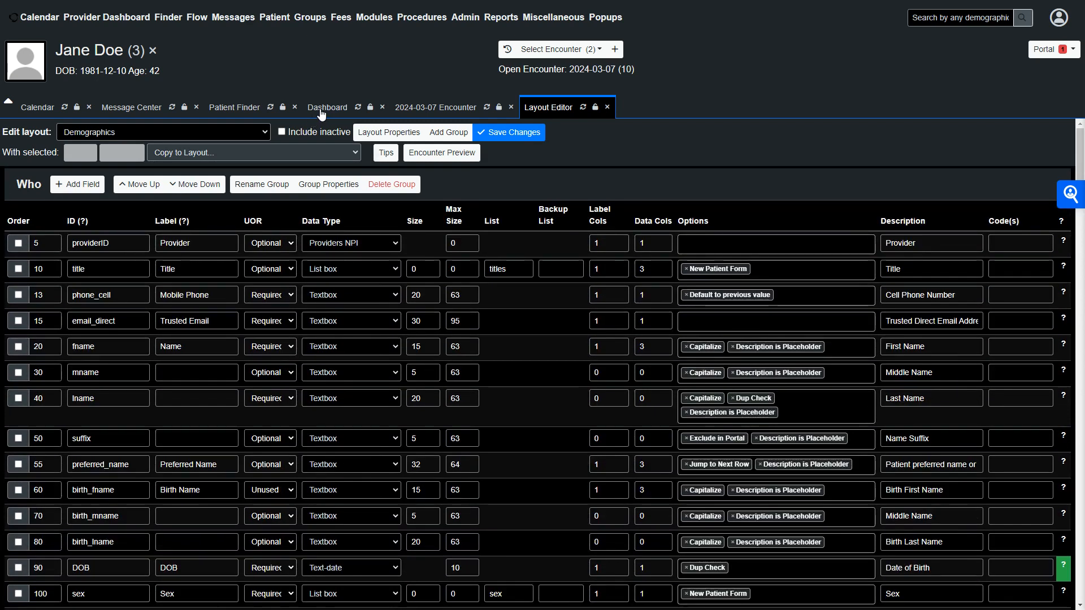
# Open the patient's demographics for editing from the medical record dashboard.
pyautogui.click(322, 109)
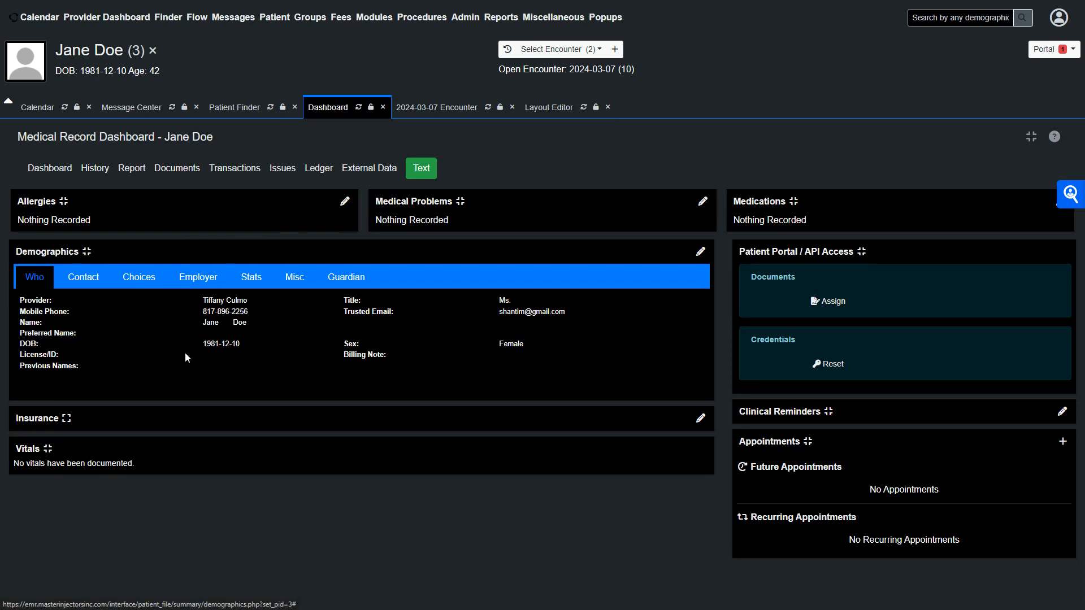
pyautogui.click(701, 252)
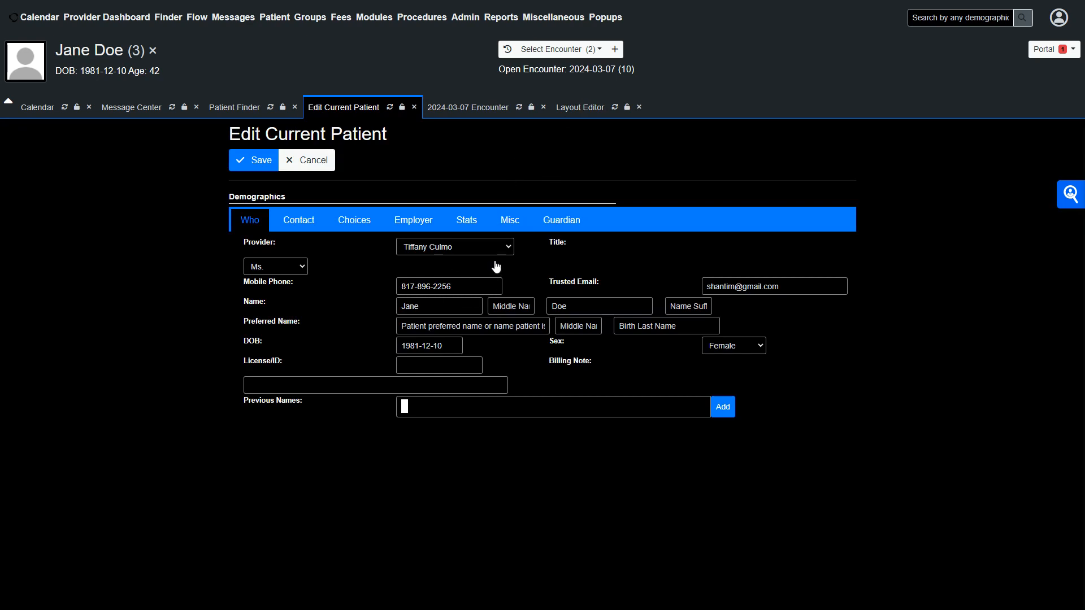
# Compare the Who group's fields in the Demographics layout with the patient's demographics edit form, focusing on the Provider field.
pyautogui.click(576, 109)
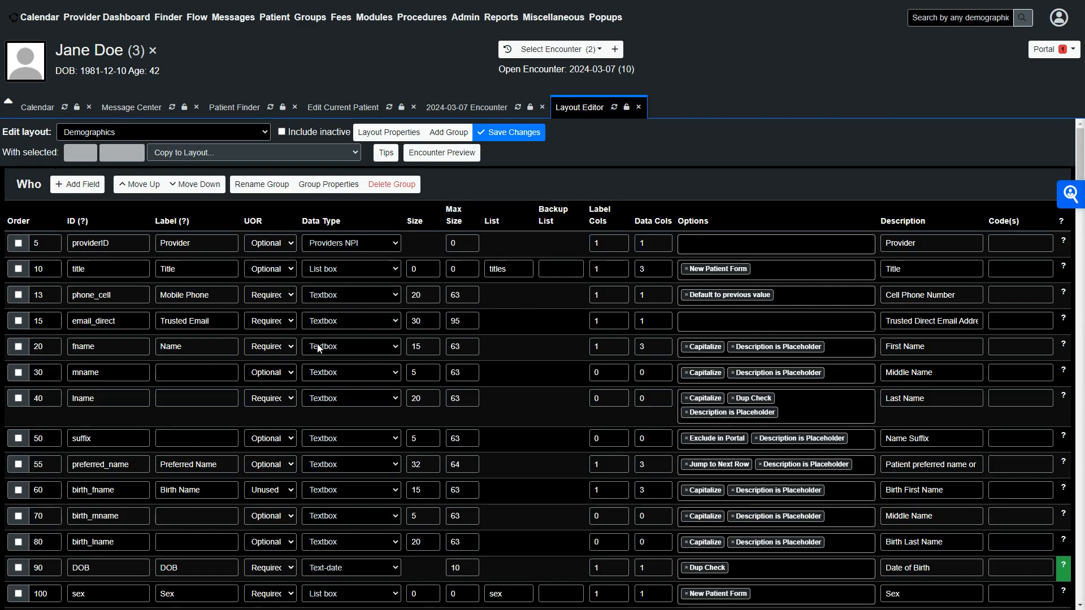
pyautogui.click(358, 110)
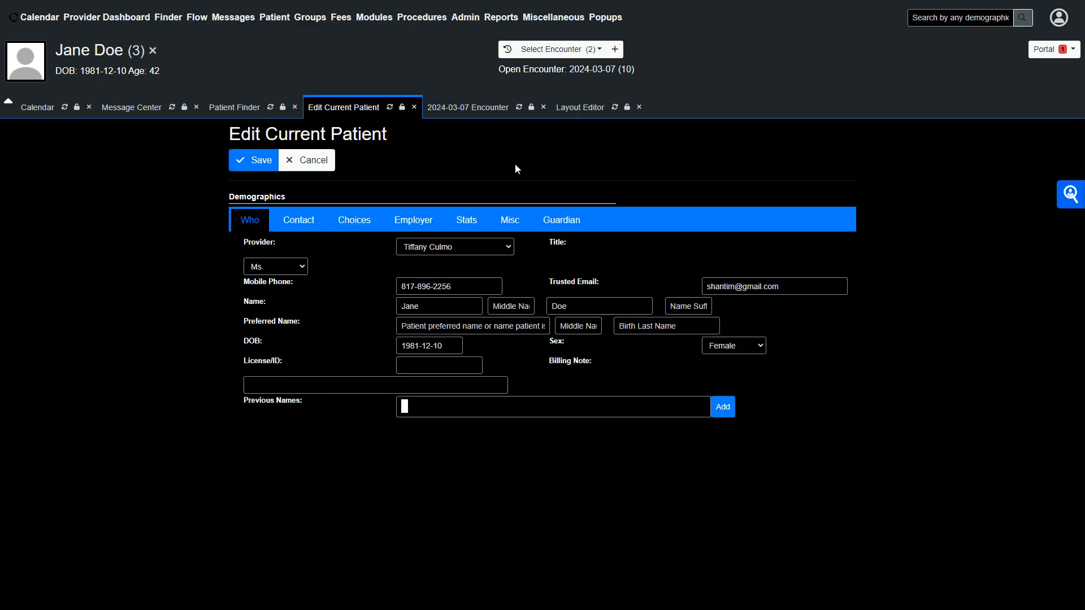
pyautogui.moveTo(279, 248); pyautogui.dragTo(243, 248)
pyautogui.click(583, 113)
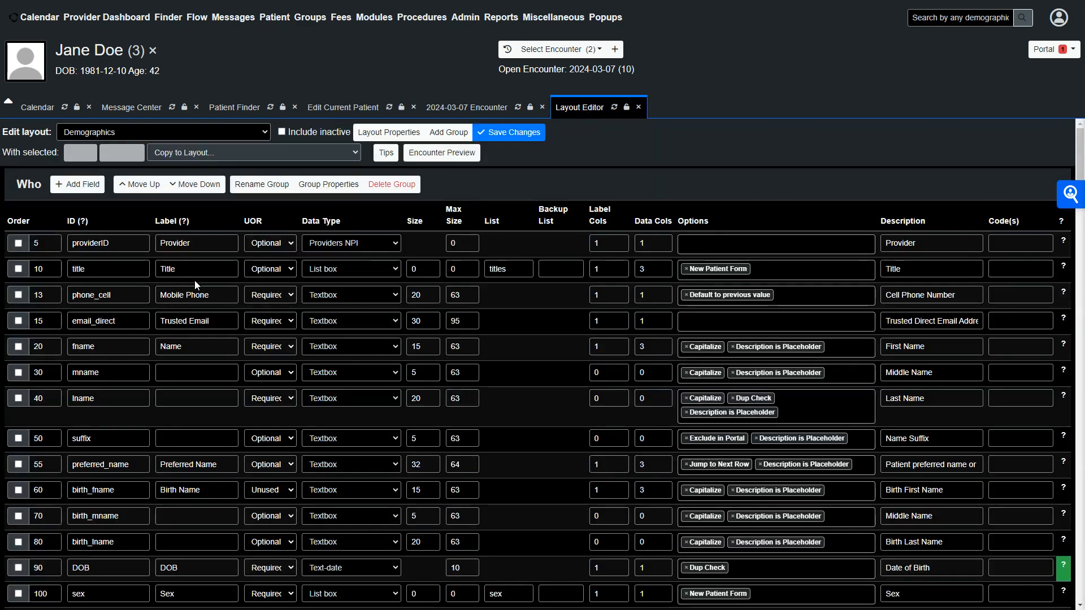
# Set the Provider field to Unused in the Demographics layout, save it, and reload the patient's edit form to check the field.
pyautogui.click(118, 249)
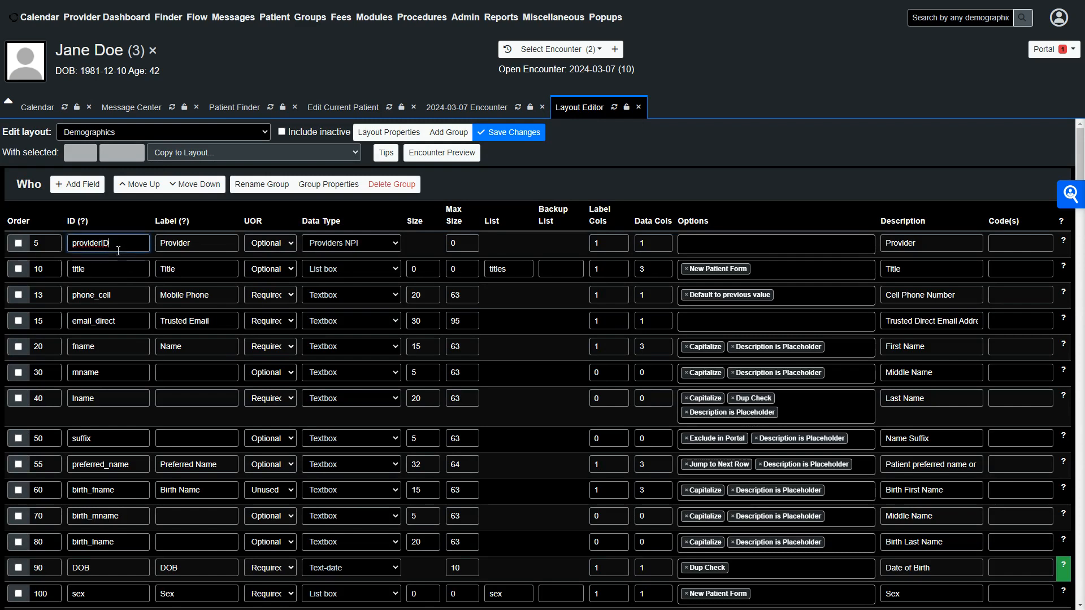
pyautogui.click(287, 243)
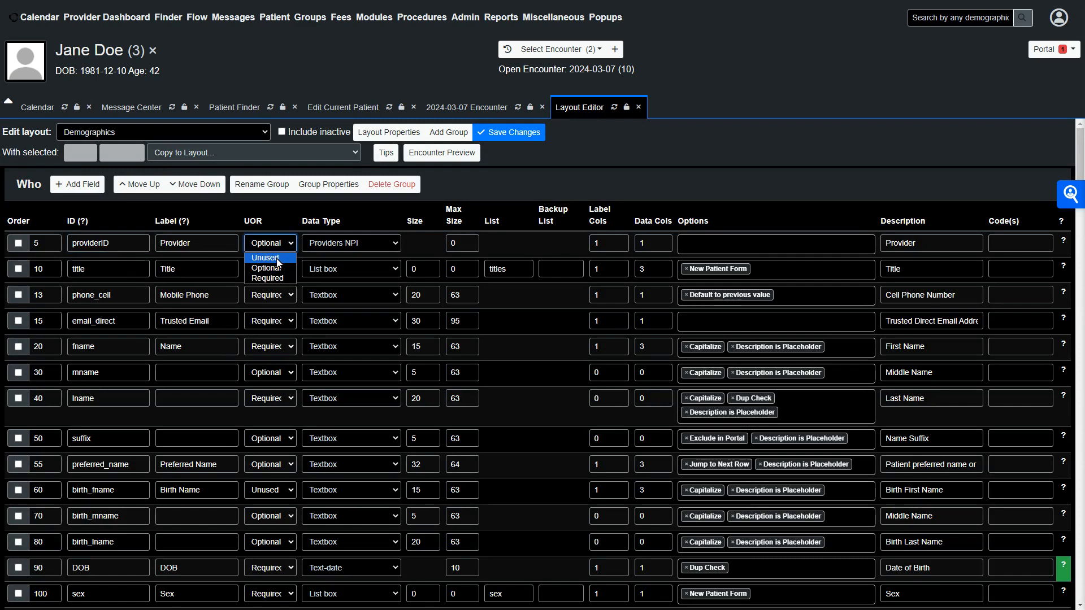
pyautogui.click(276, 259)
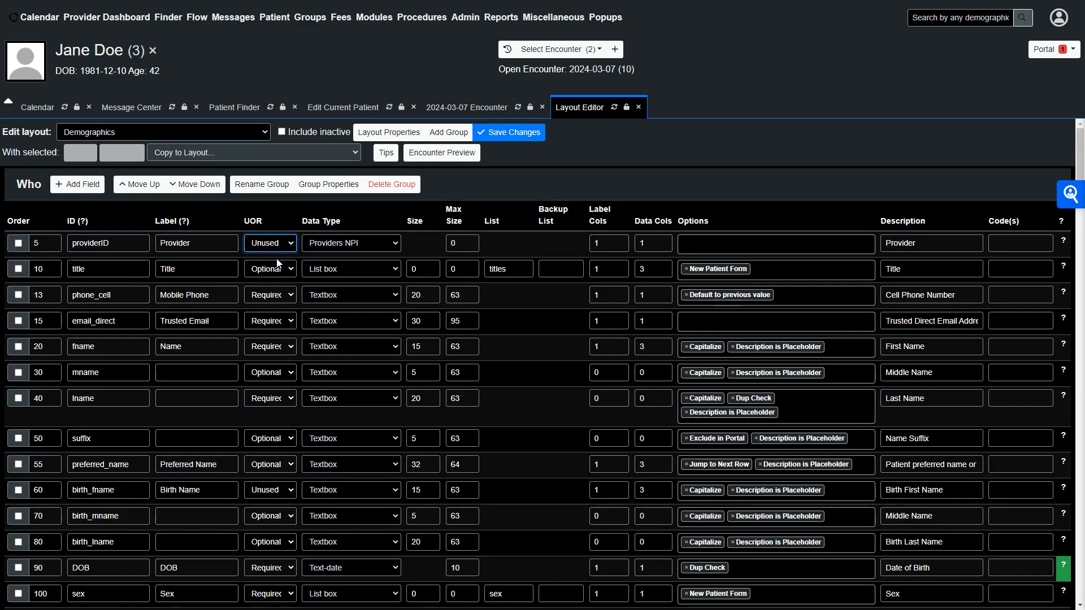
pyautogui.click(501, 134)
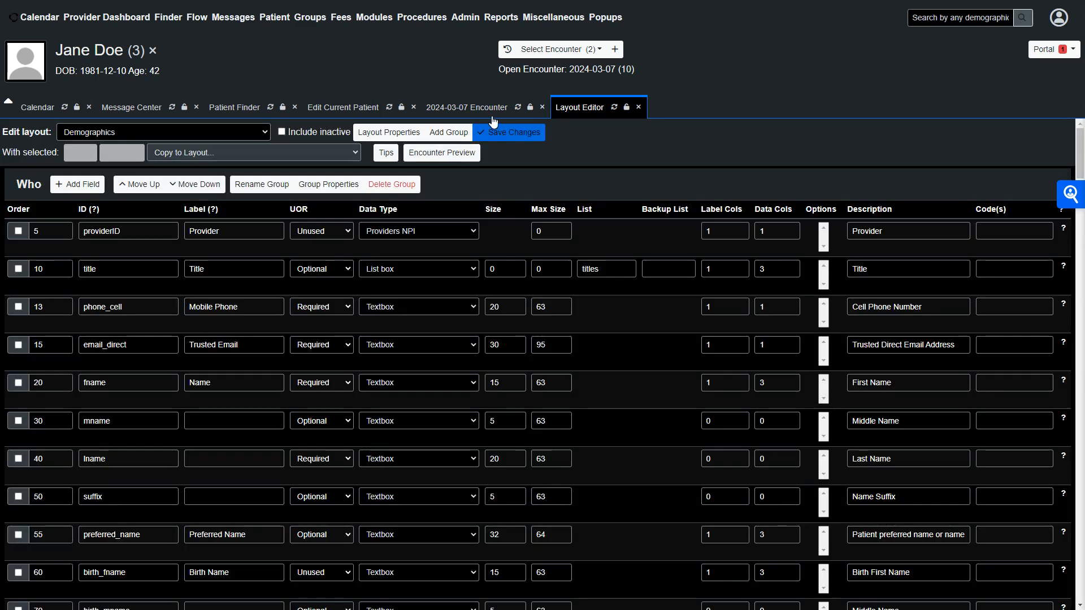
pyautogui.click(372, 112)
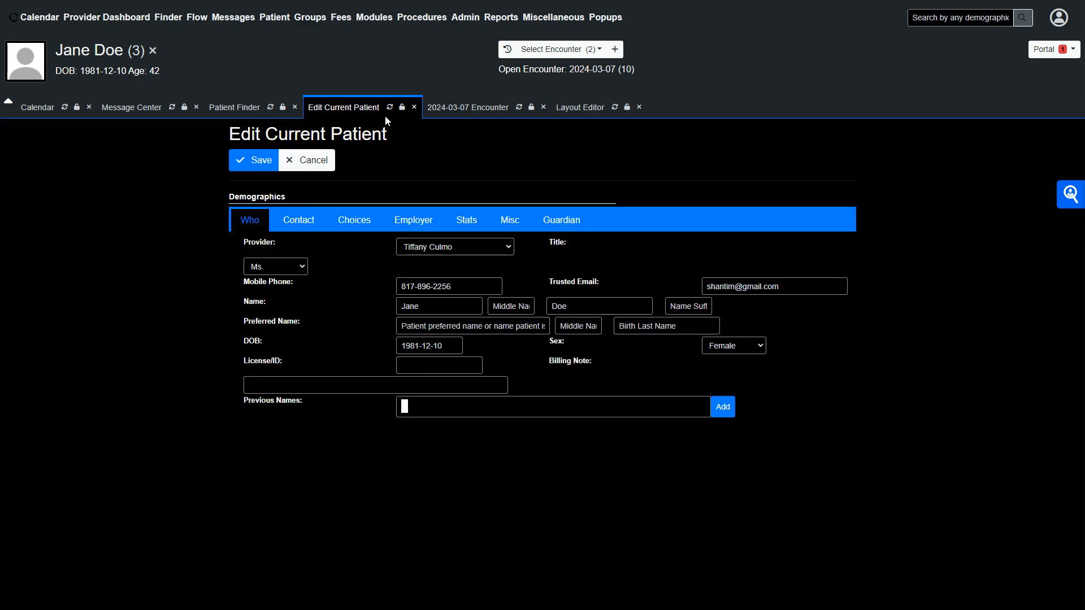
pyautogui.click(392, 109)
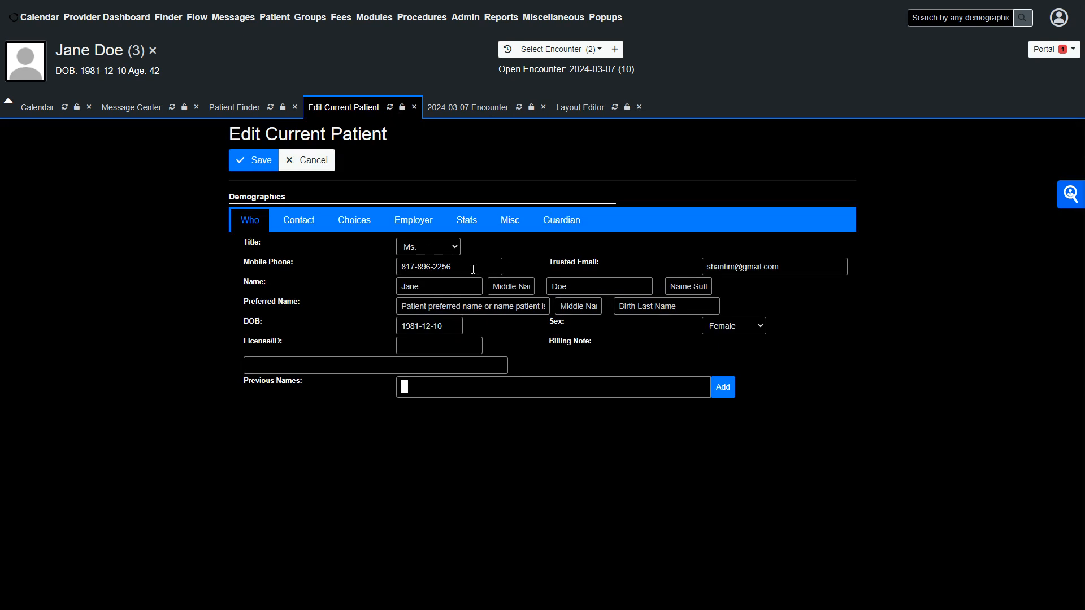
# Set the Provider field back to Optional, save the Demographics layout, and check the reloaded patient form before leaving it without changes.
pyautogui.click(567, 113)
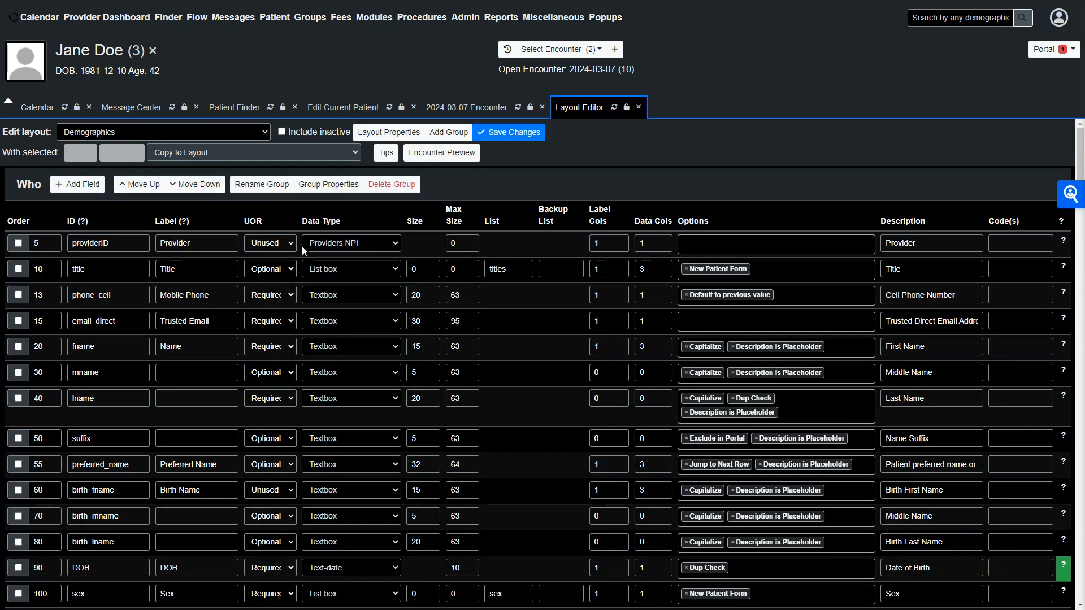
pyautogui.click(292, 243)
pyautogui.click(287, 269)
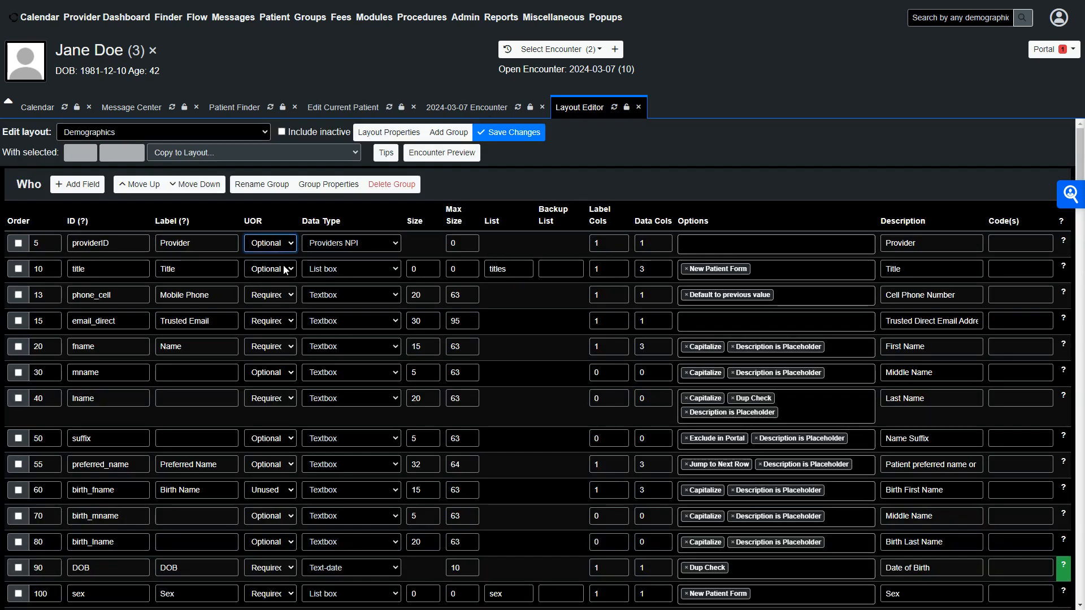
pyautogui.click(505, 134)
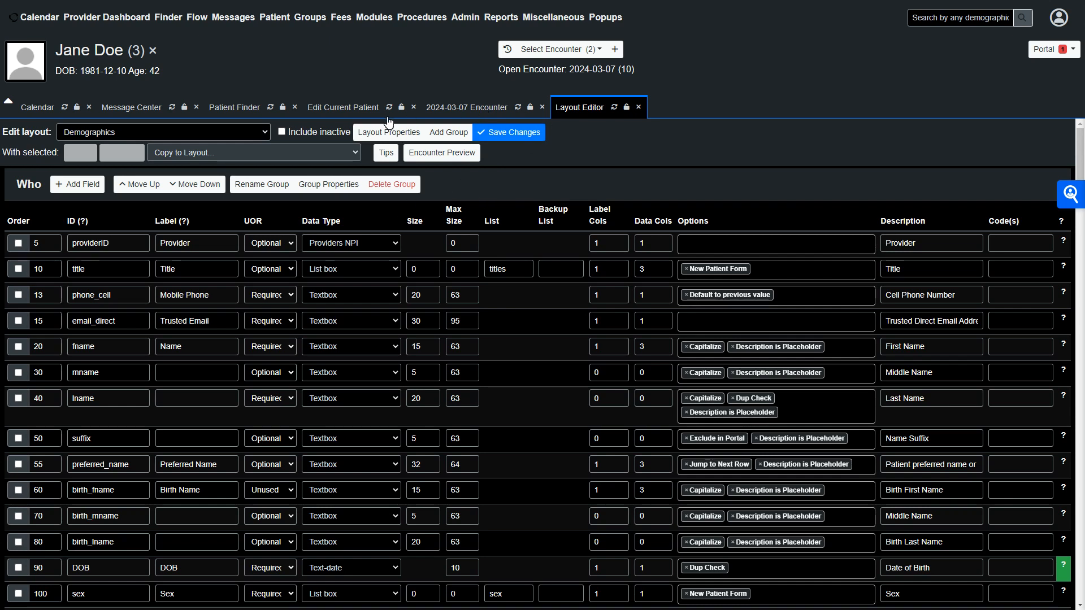
pyautogui.click(368, 116)
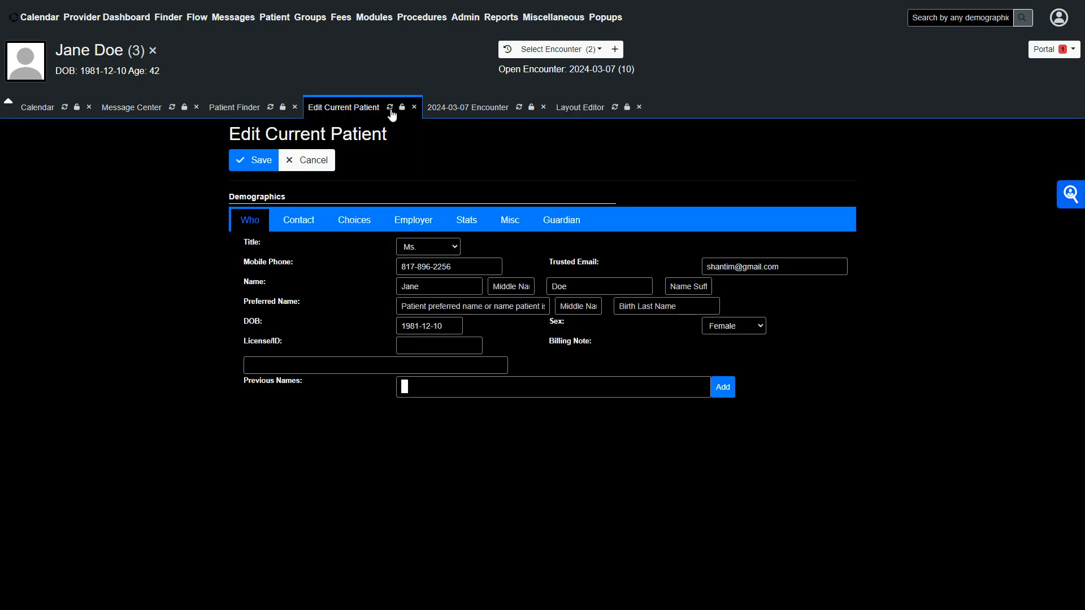
pyautogui.click(391, 109)
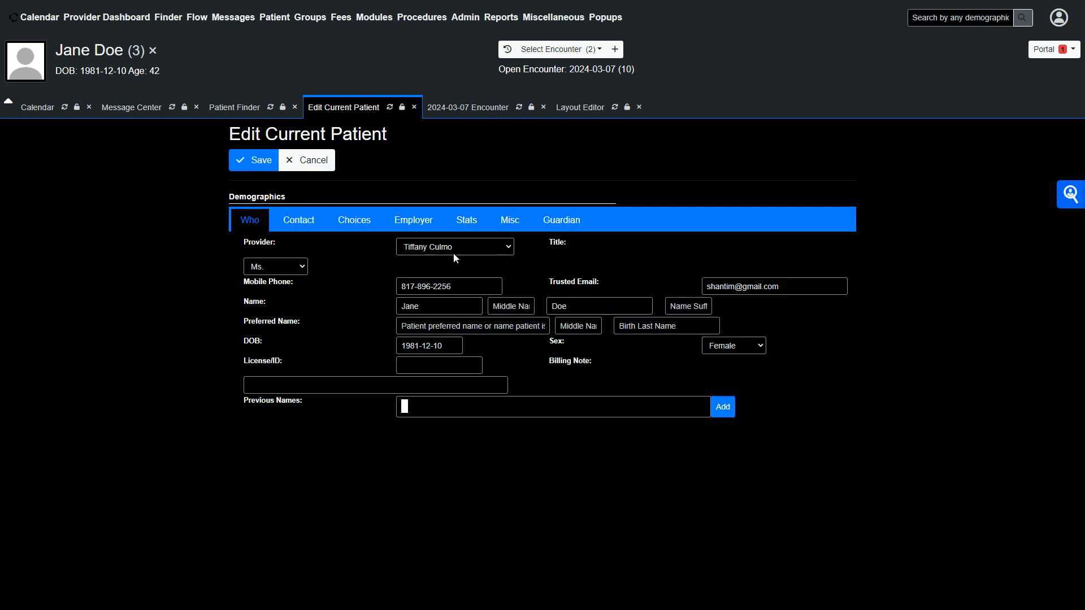
pyautogui.click(305, 161)
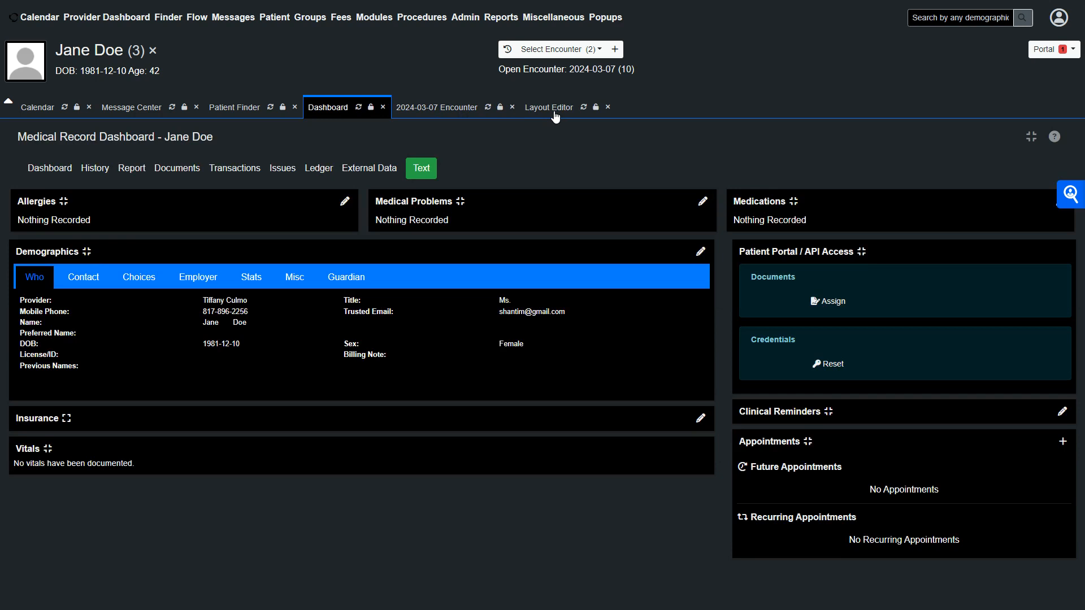
# Reload the Layout Editor and start a new layout with the layout ID LBF_PMU.
pyautogui.click(555, 116)
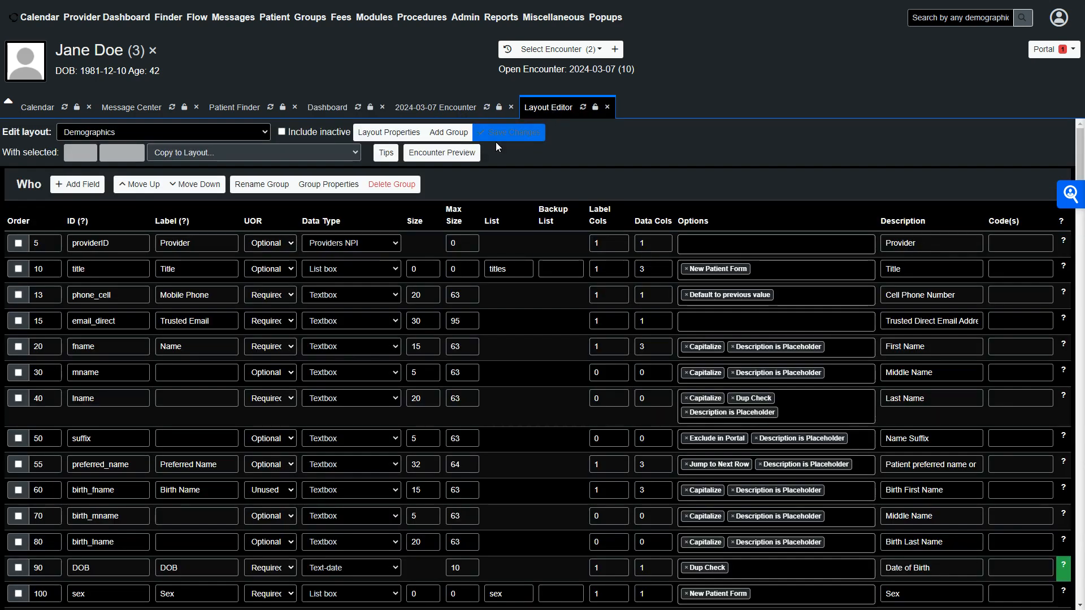
pyautogui.click(583, 107)
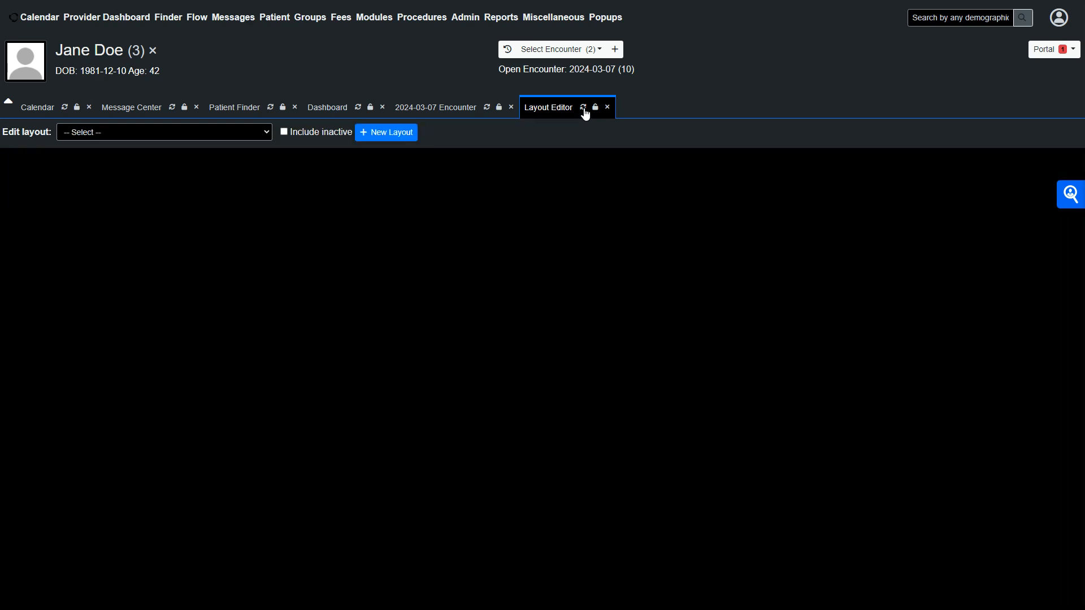
pyautogui.click(406, 141)
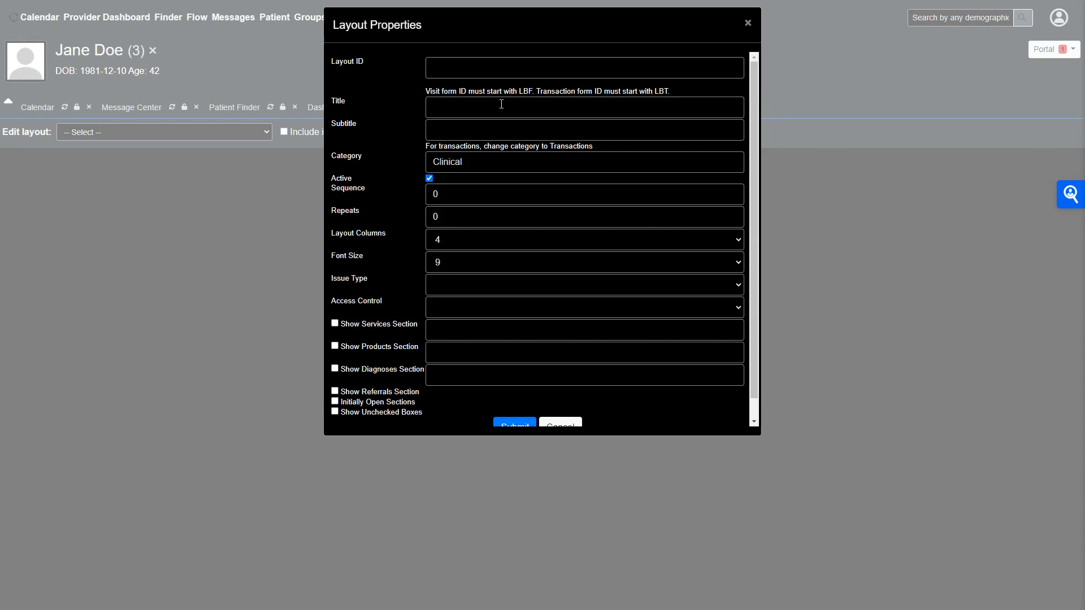
pyautogui.click(479, 75)
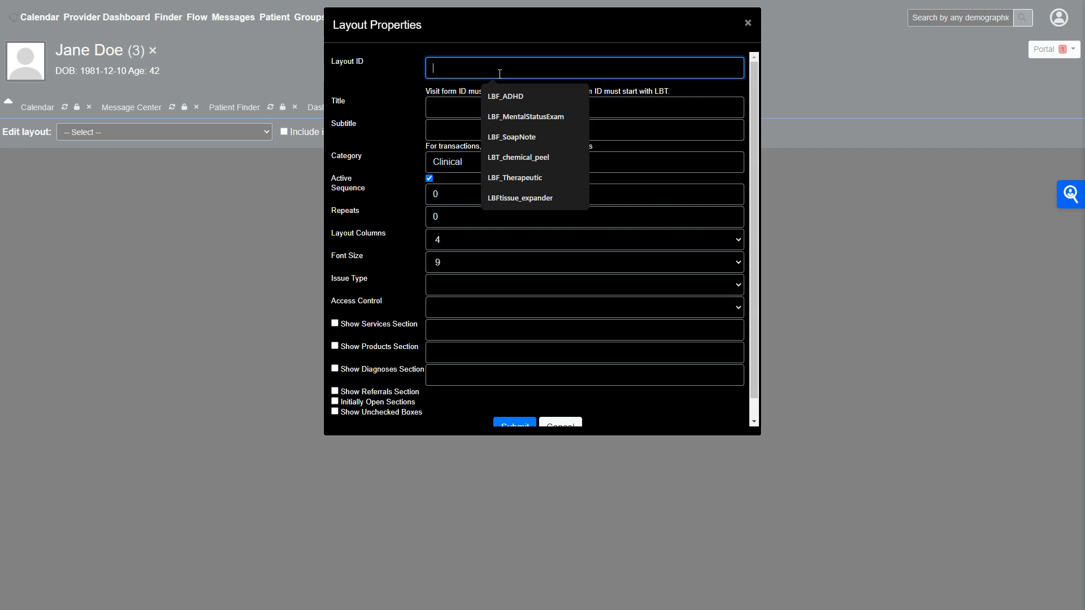
pyautogui.write('LBF')
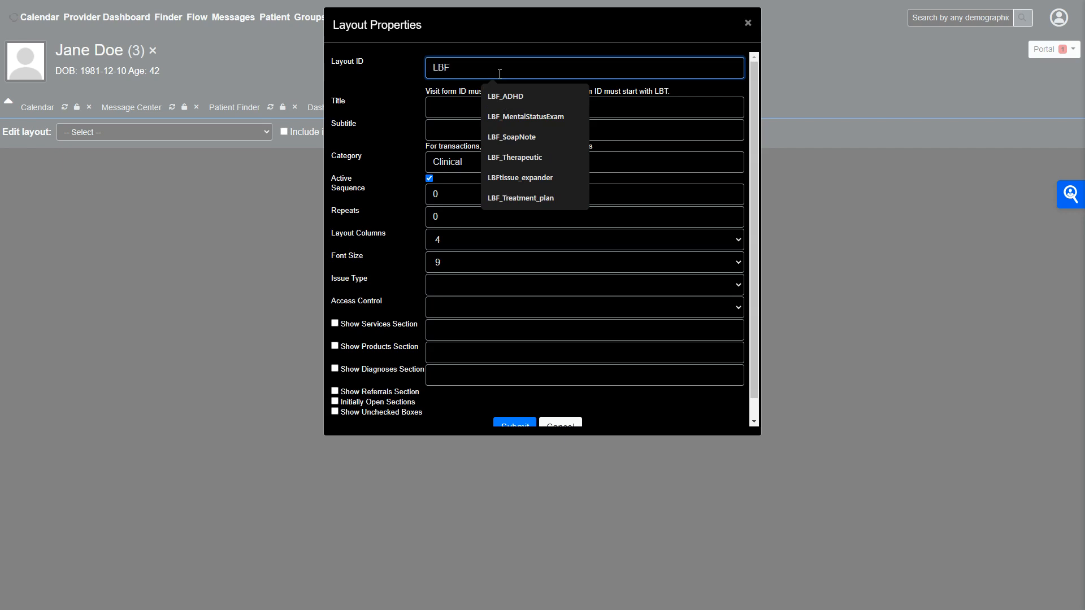
pyautogui.write('_')
pyautogui.write('PMU')
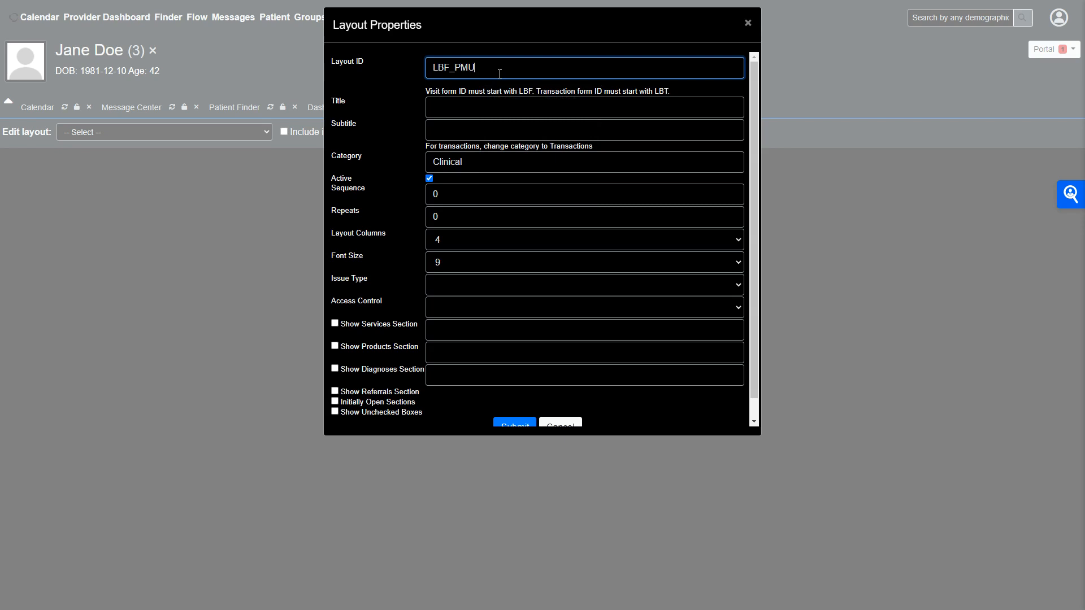
# Title the new layout PMU, set its category to Skin Therapy, and submit the layout properties.
pyautogui.click(494, 111)
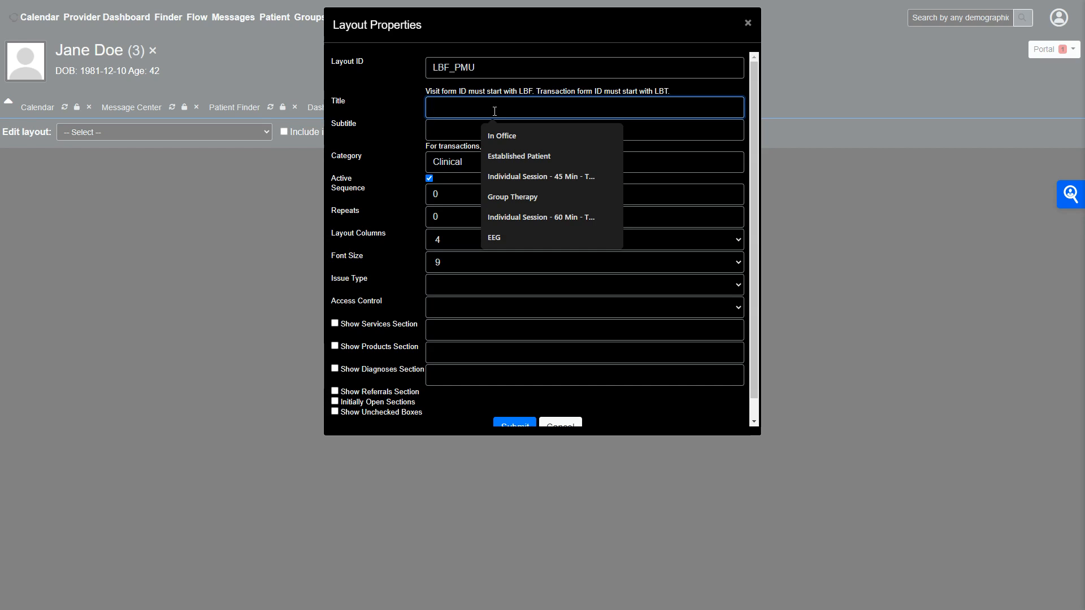
pyautogui.write('P')
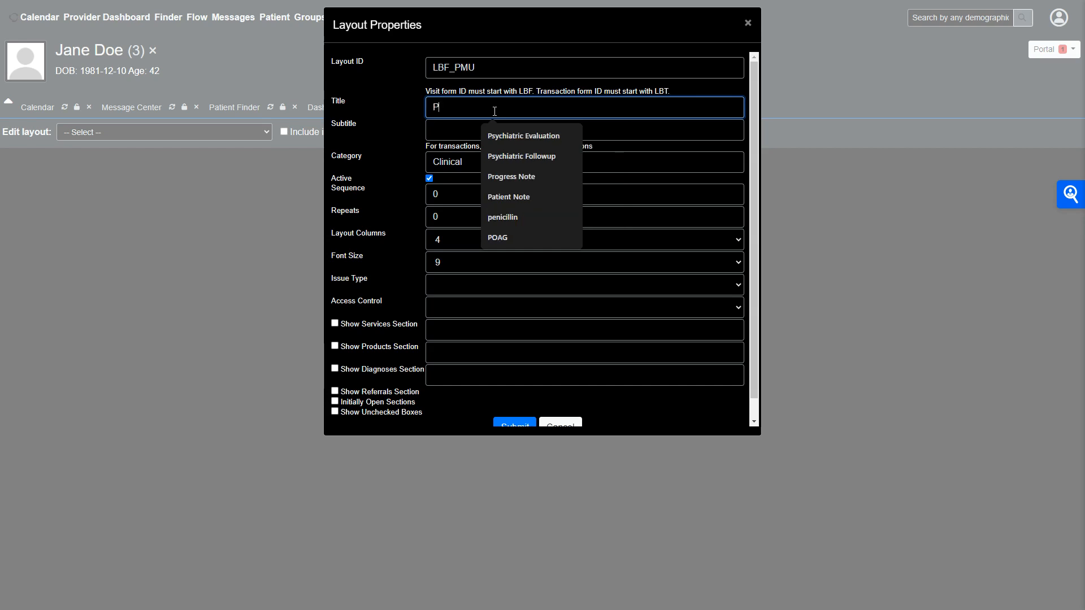
pyautogui.write('MU')
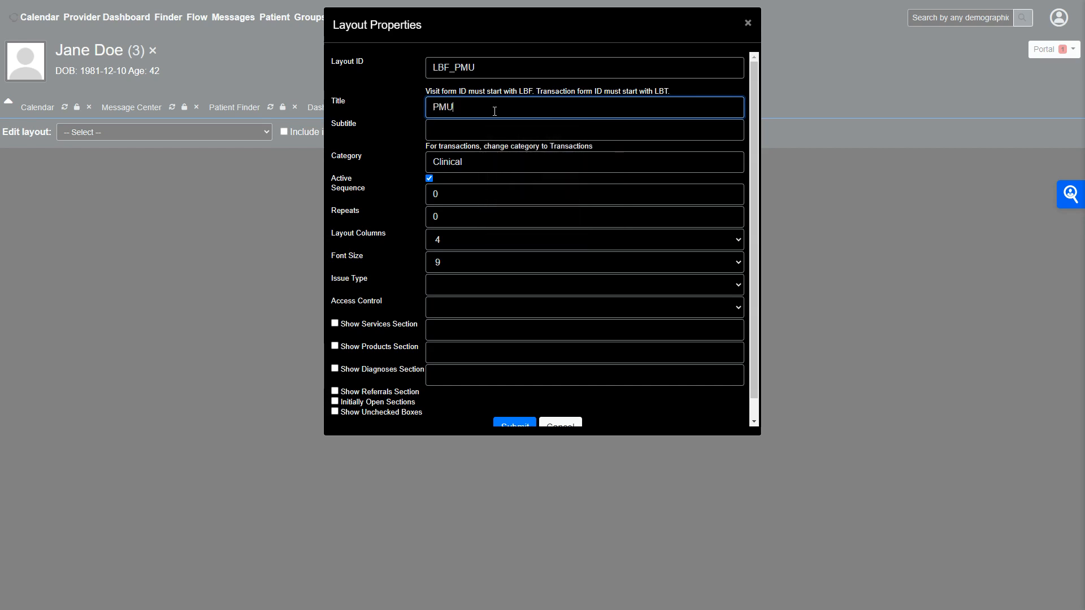
pyautogui.click(452, 130)
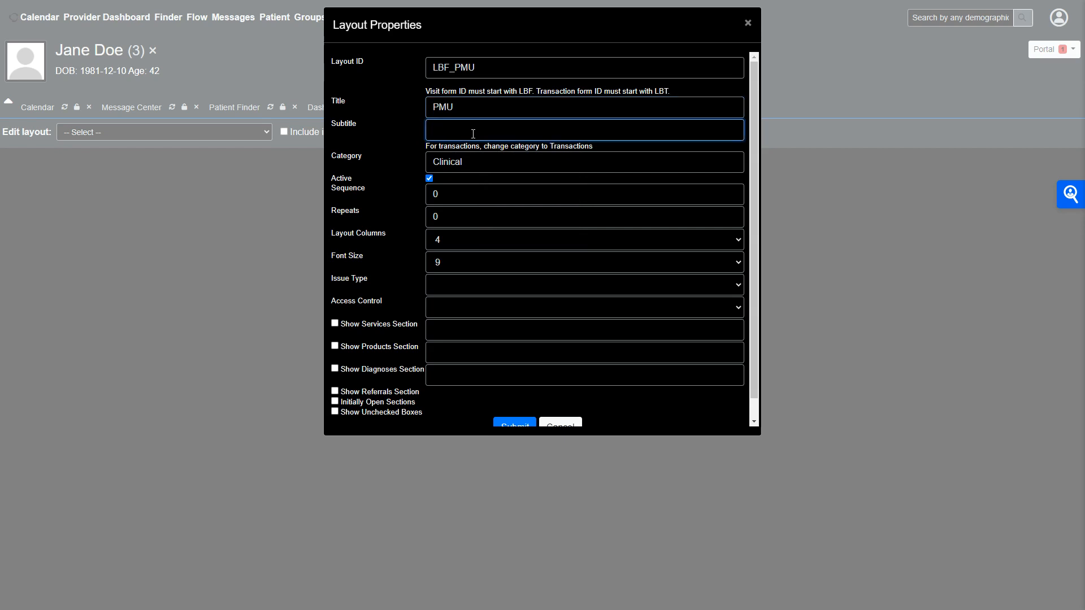
pyautogui.press('Tab')
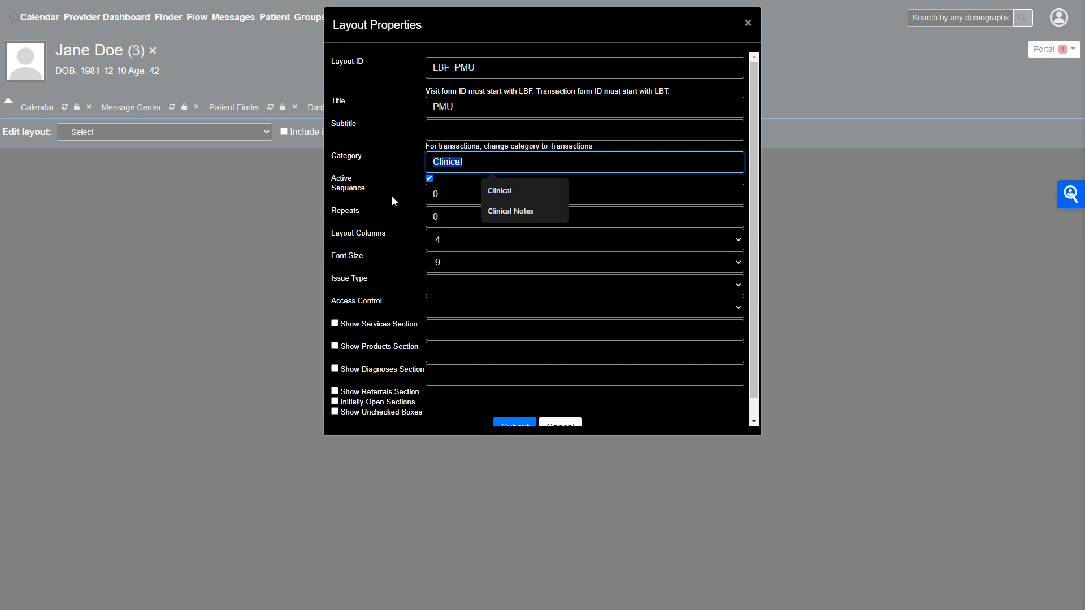
pyautogui.write('Skin Therapy')
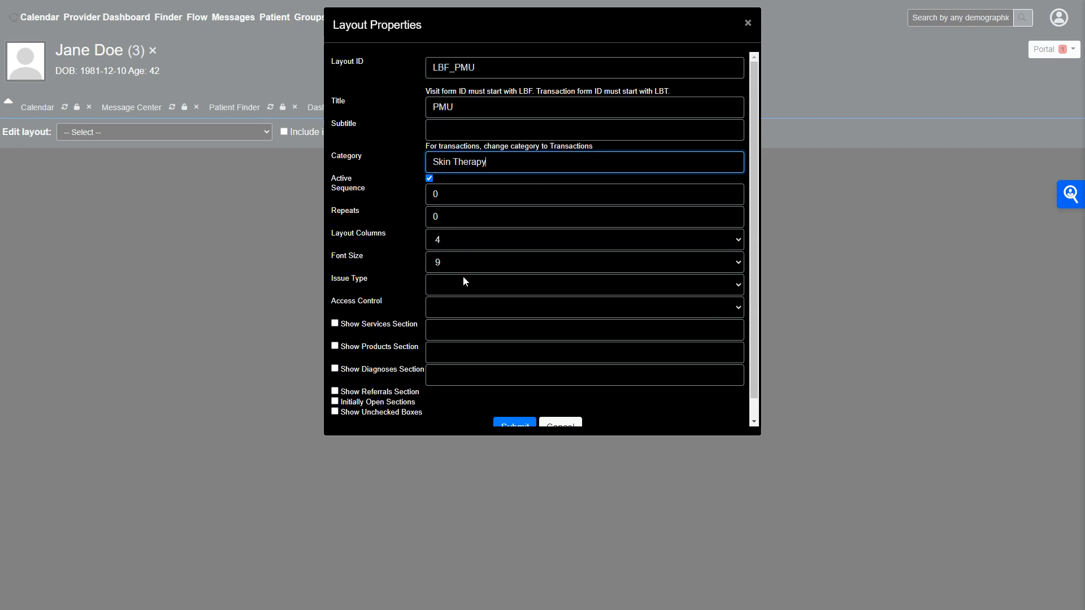
pyautogui.scroll(-1, 464, 278)
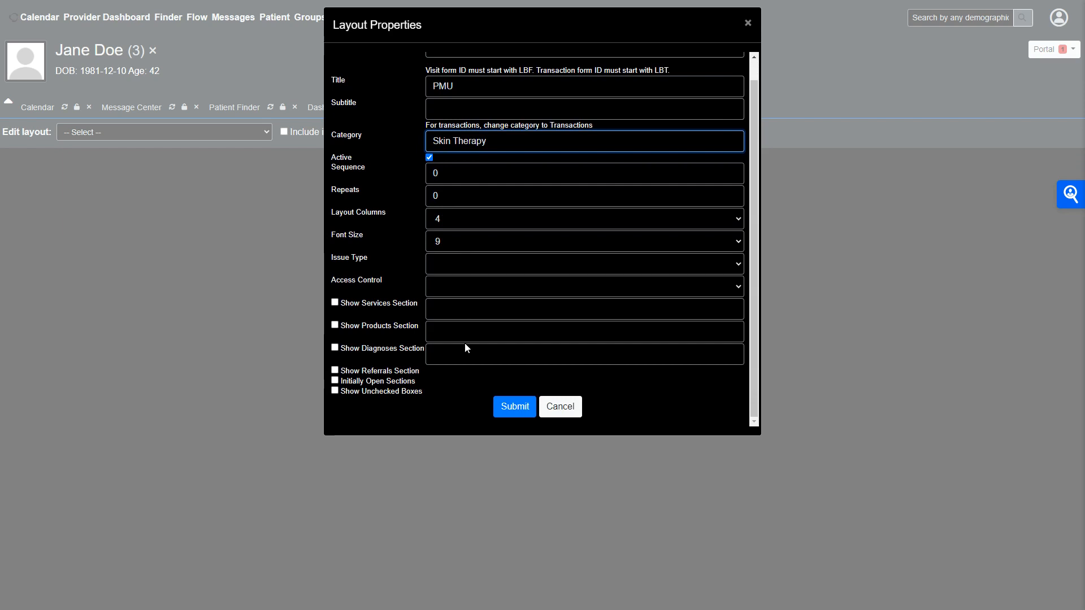
pyautogui.click(517, 409)
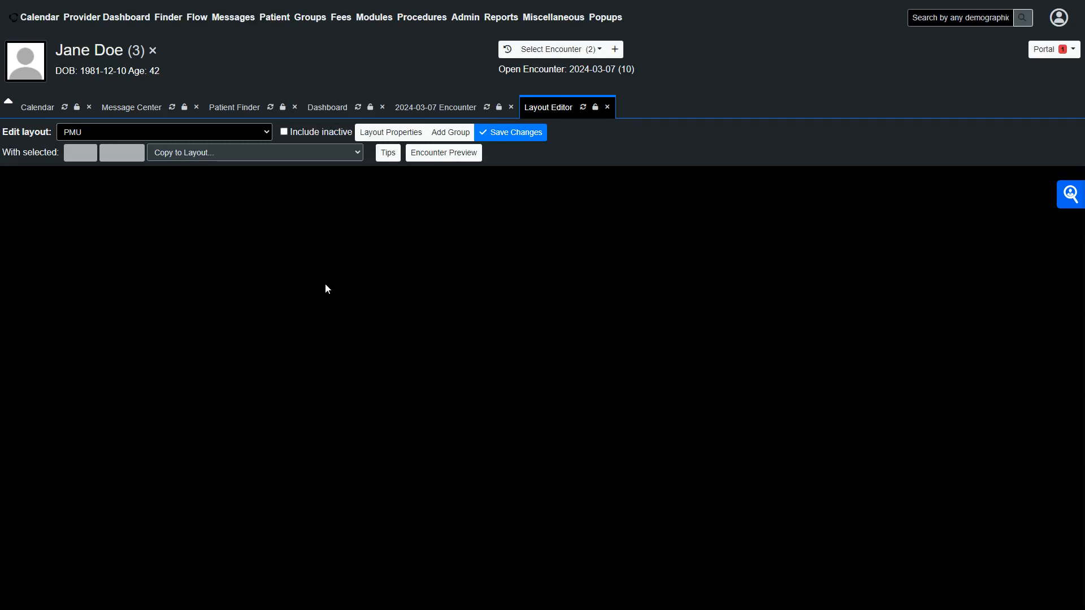
# Preview the PMU encounter form and open it from the Skin Therapy category of the reloaded 2024-03-07 encounter.
pyautogui.click(443, 153)
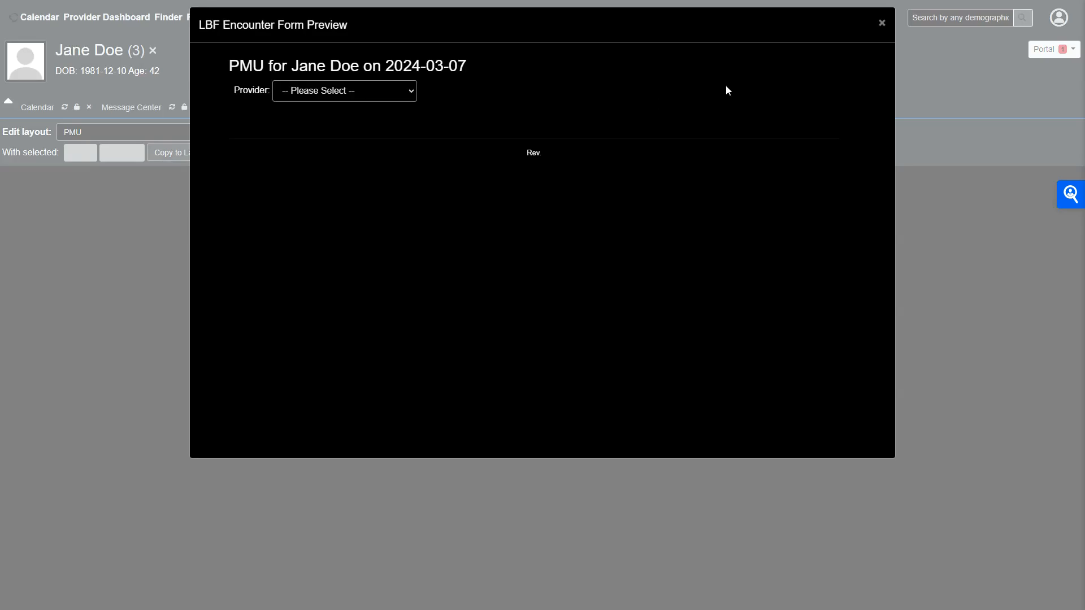
pyautogui.click(883, 25)
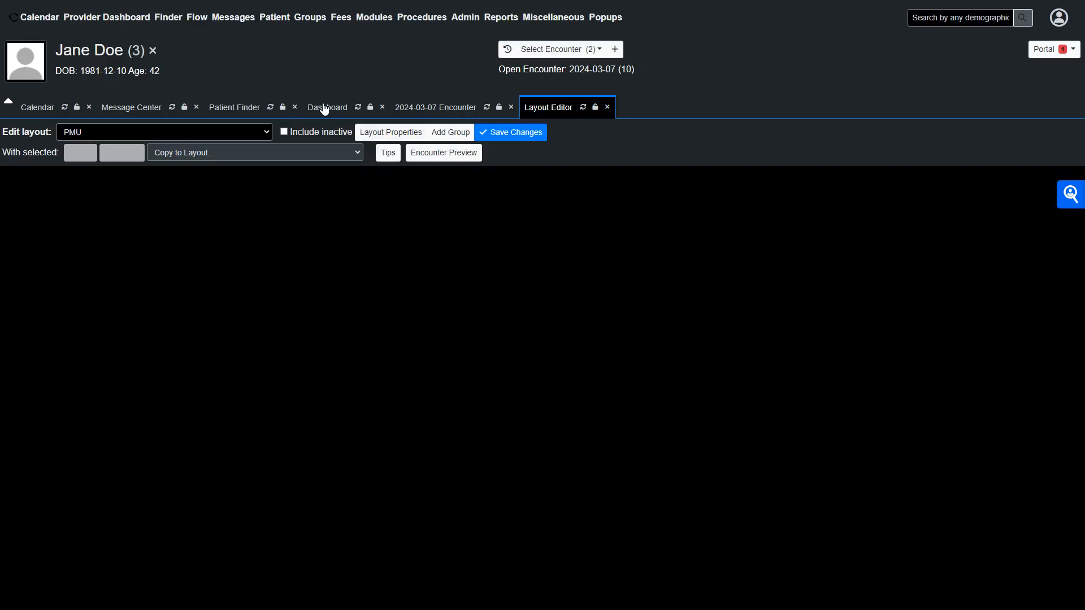
pyautogui.click(417, 111)
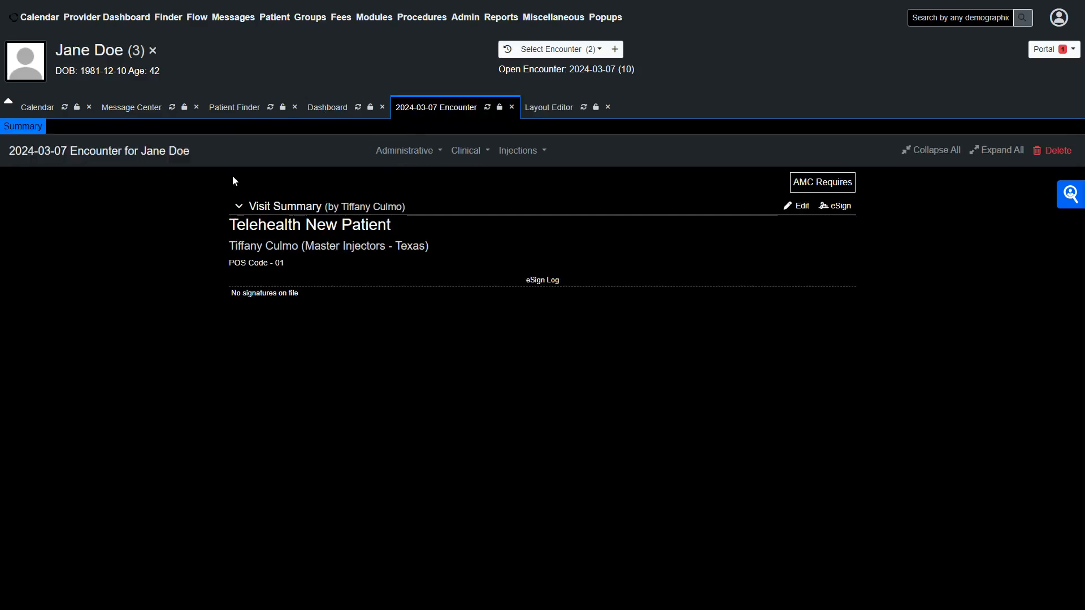
pyautogui.click(487, 108)
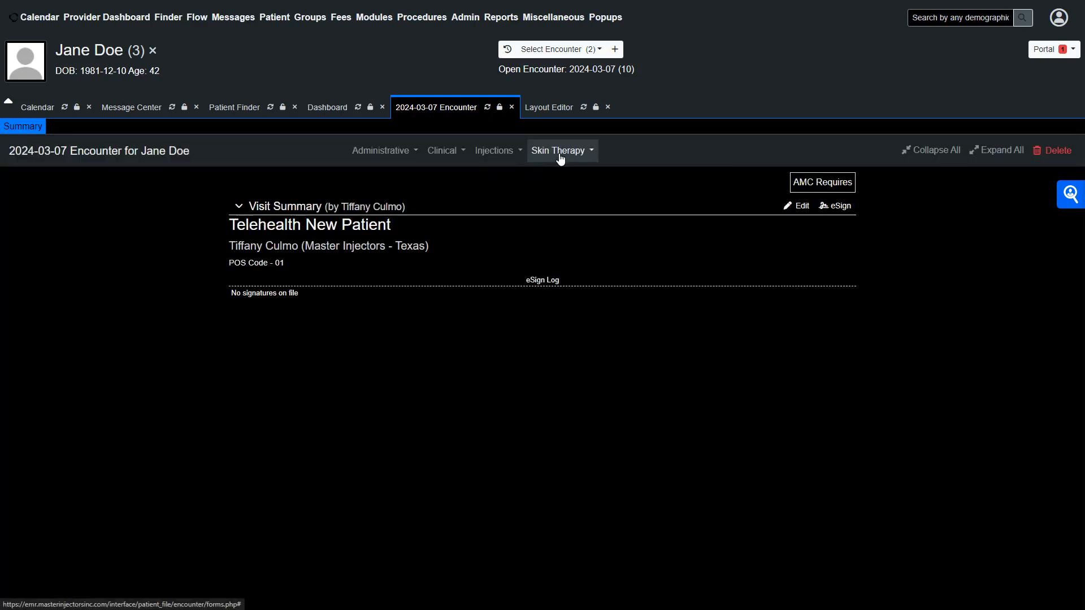
pyautogui.click(560, 158)
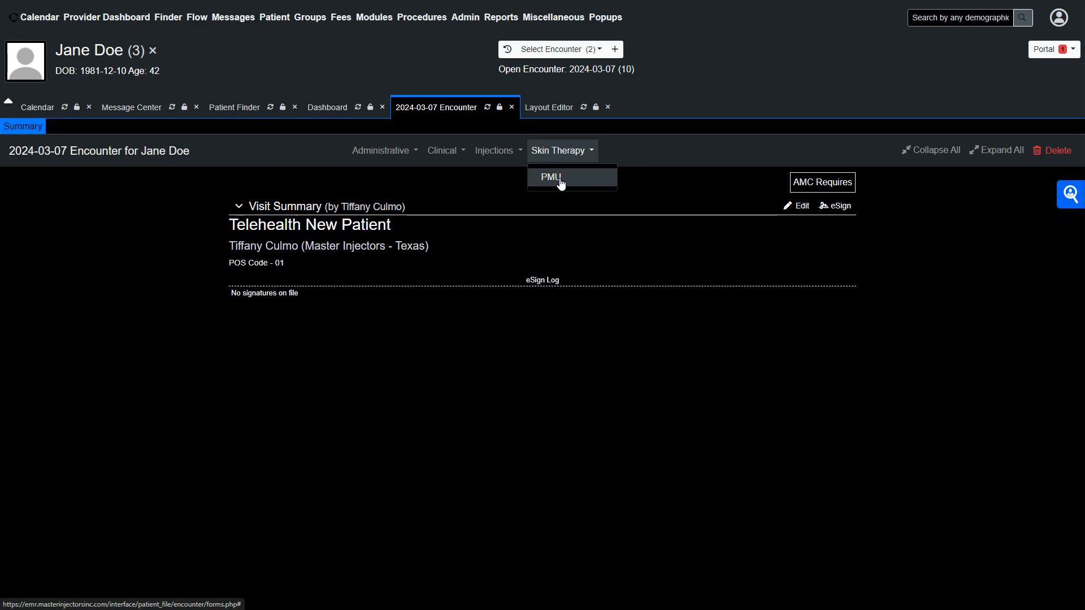
pyautogui.click(559, 178)
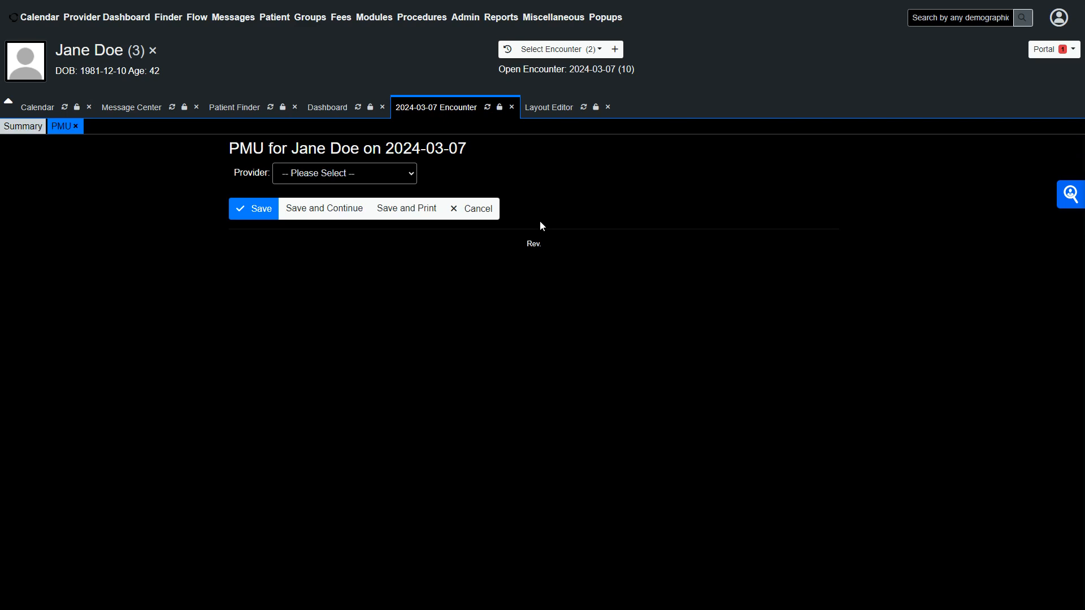
# Load the Demographics layout in the Layout Editor and review its Who and Contact field groups.
pyautogui.click(559, 112)
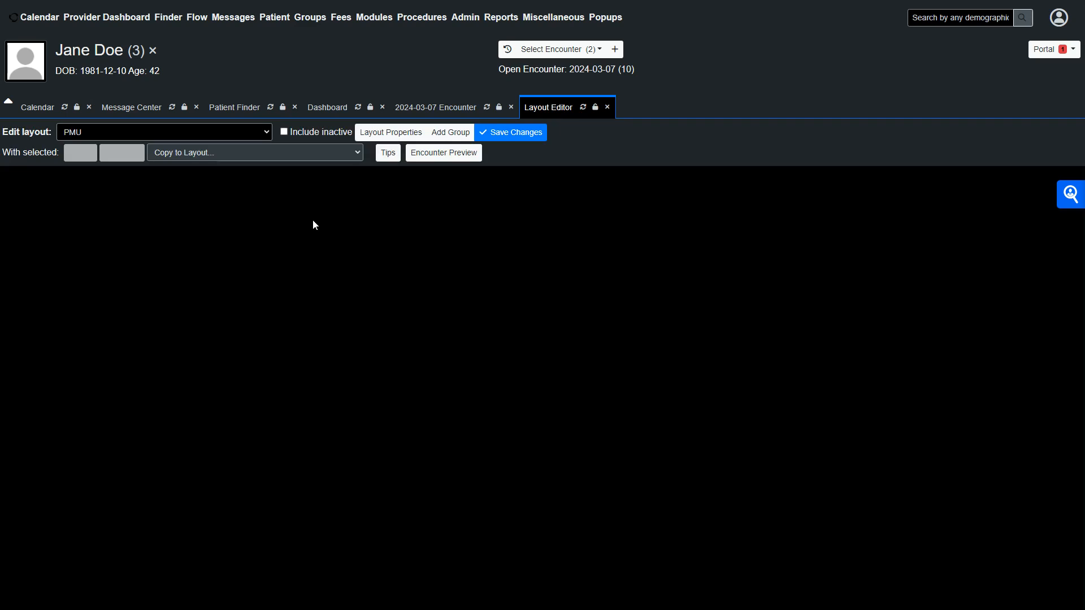
pyautogui.click(266, 134)
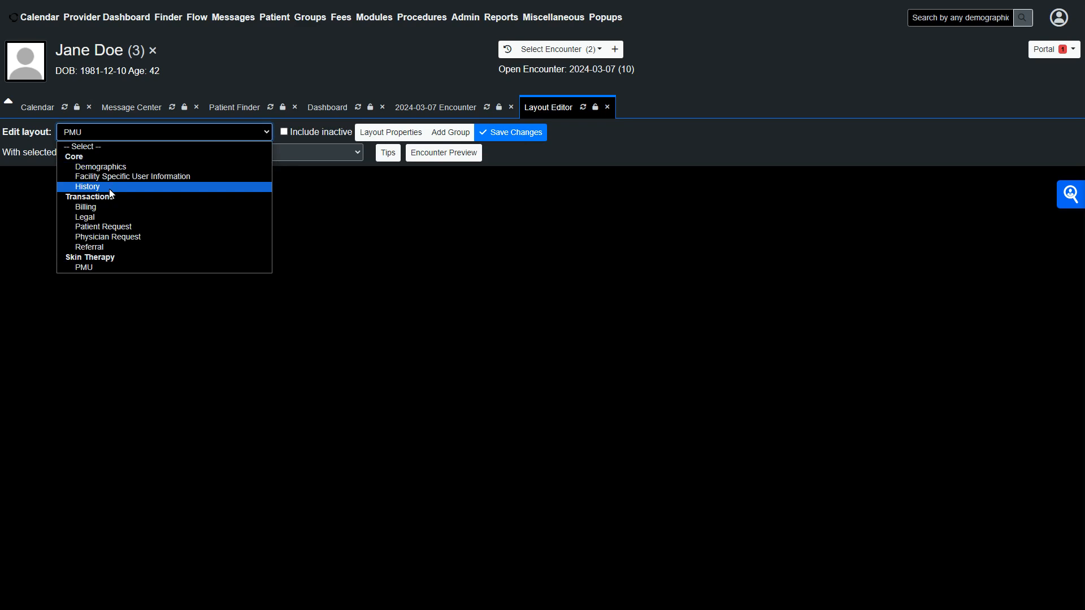
pyautogui.click(109, 171)
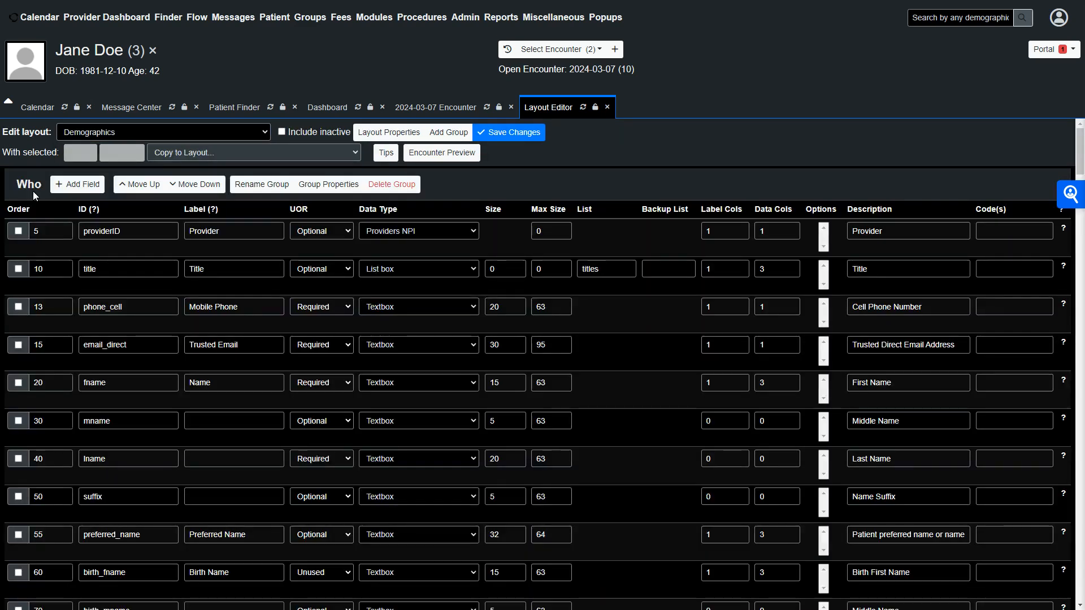
pyautogui.doubleClick(26, 186)
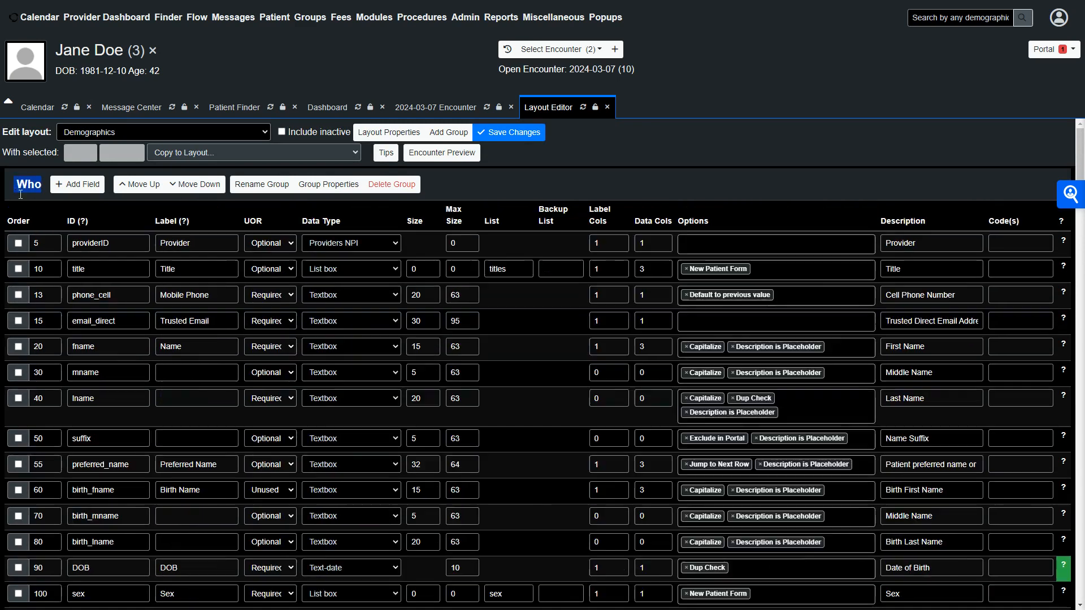
pyautogui.scroll(-15, 29, 270)
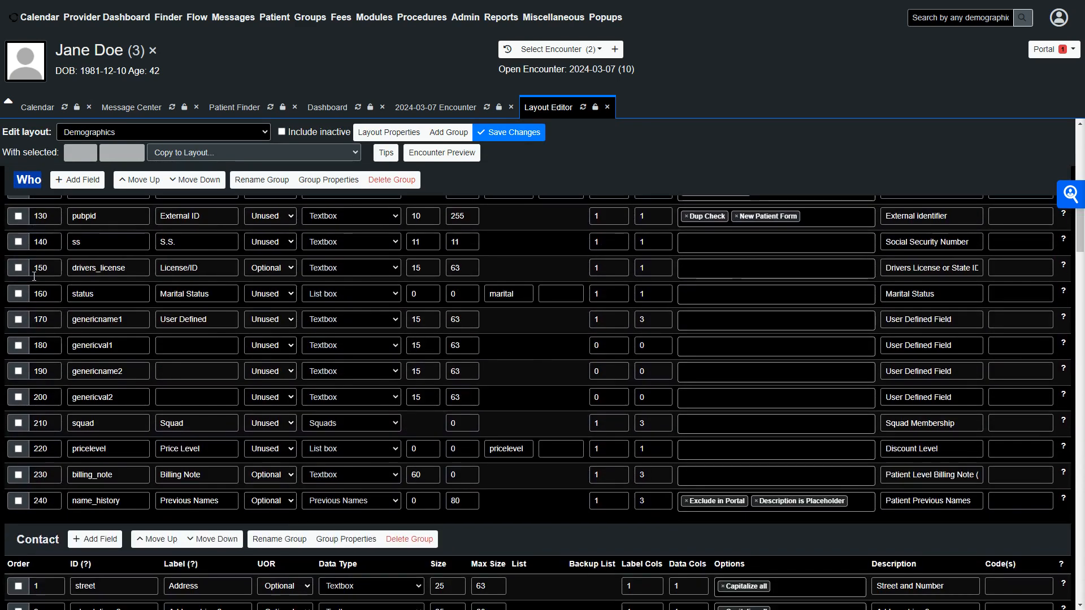
pyautogui.scroll(-2, 34, 276)
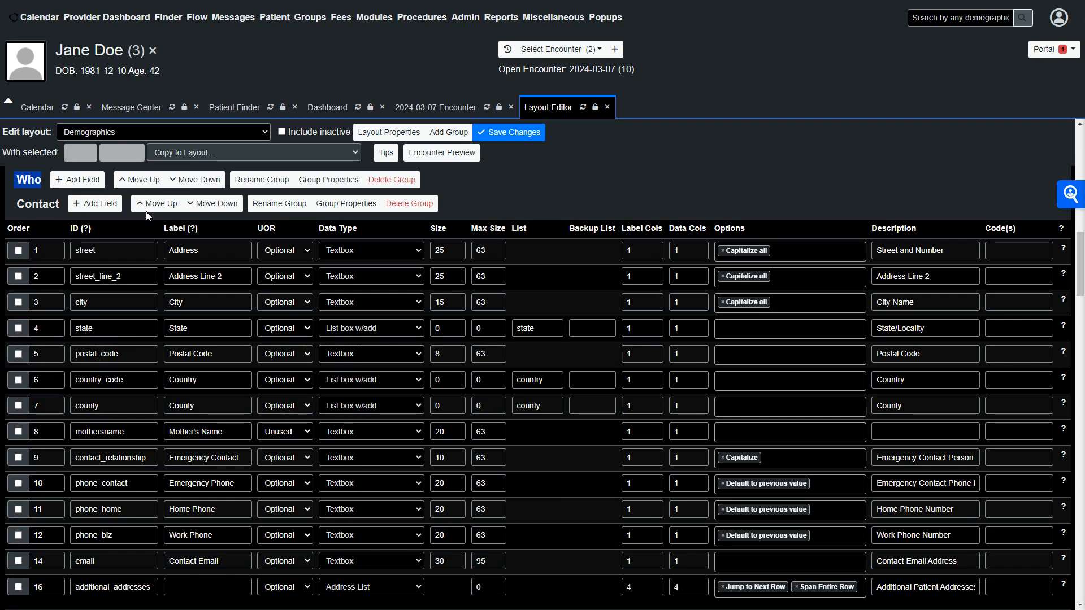
# Compare the Demographics layout's Who, Contact and Choices groups with the matching sections on the patient's dashboard, and display the Contact section.
pyautogui.click(341, 108)
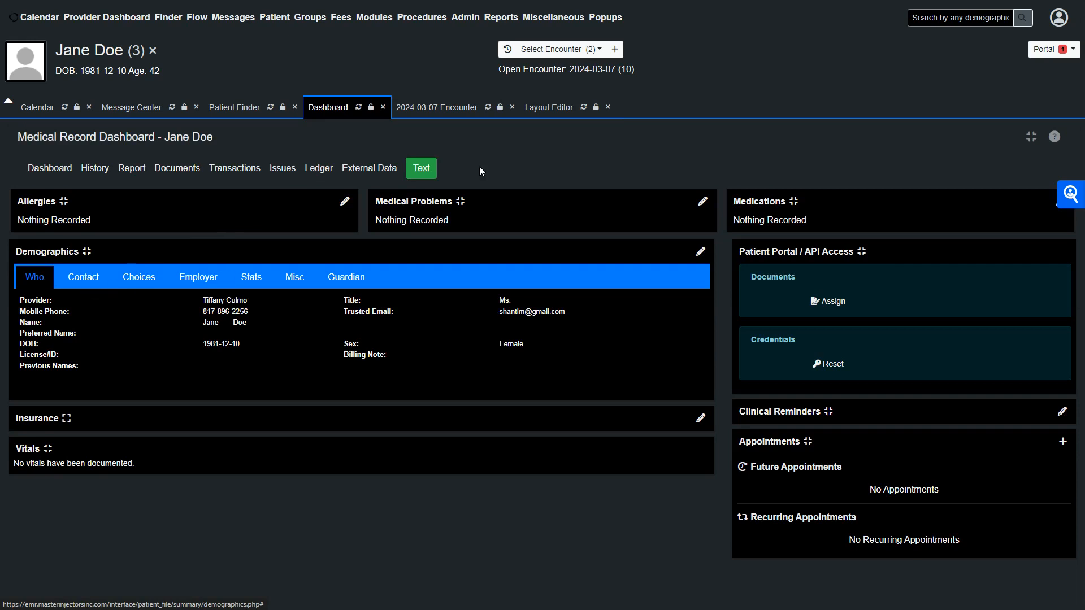
pyautogui.click(542, 108)
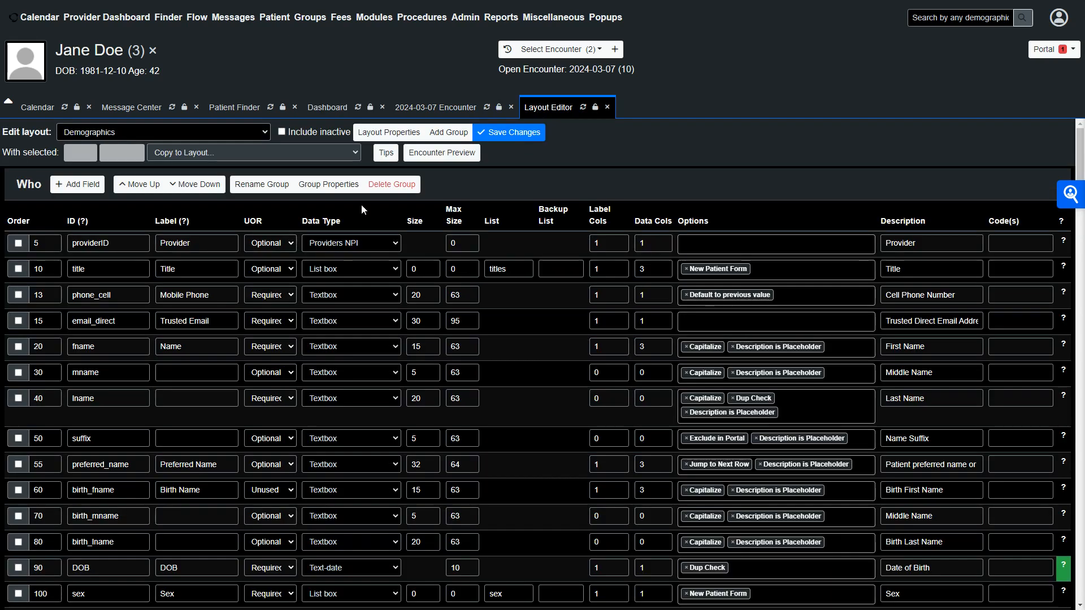
pyautogui.scroll(-7, 35, 191)
pyautogui.scroll(-6, 36, 192)
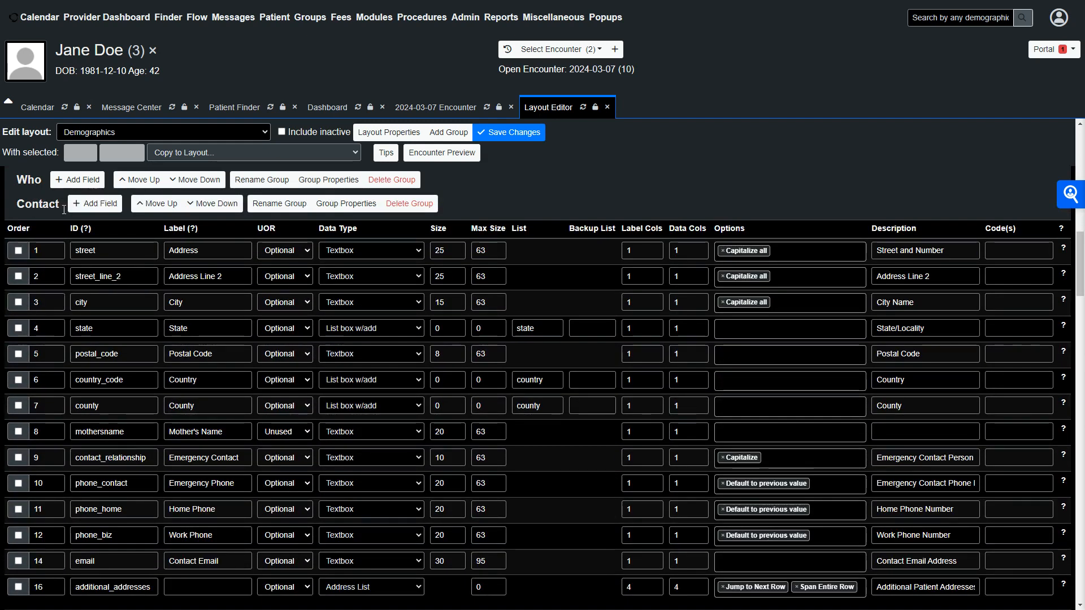
pyautogui.scroll(-7, 64, 210)
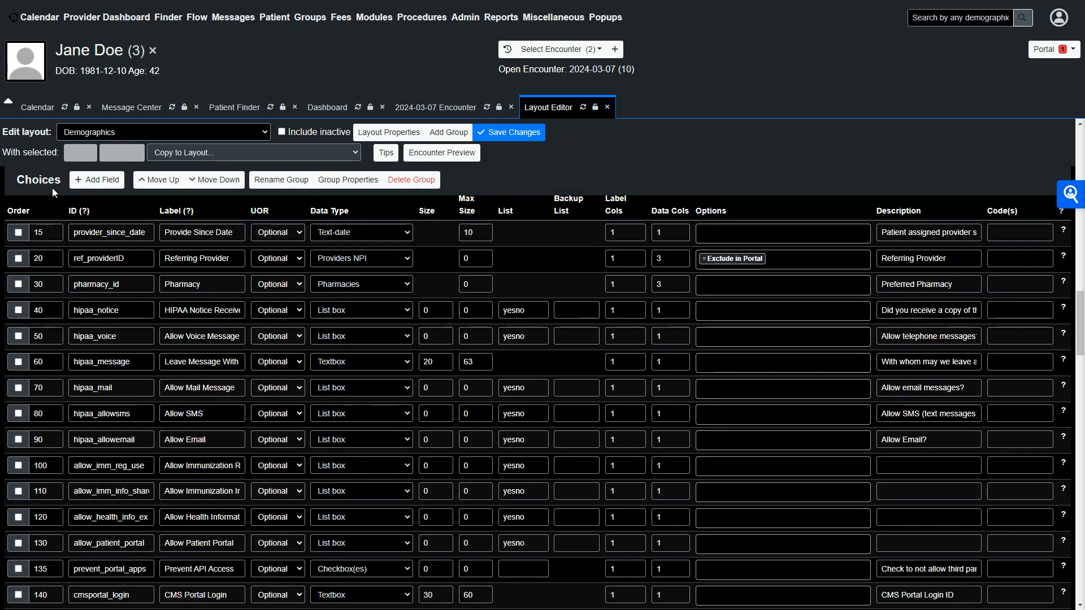
pyautogui.click(326, 108)
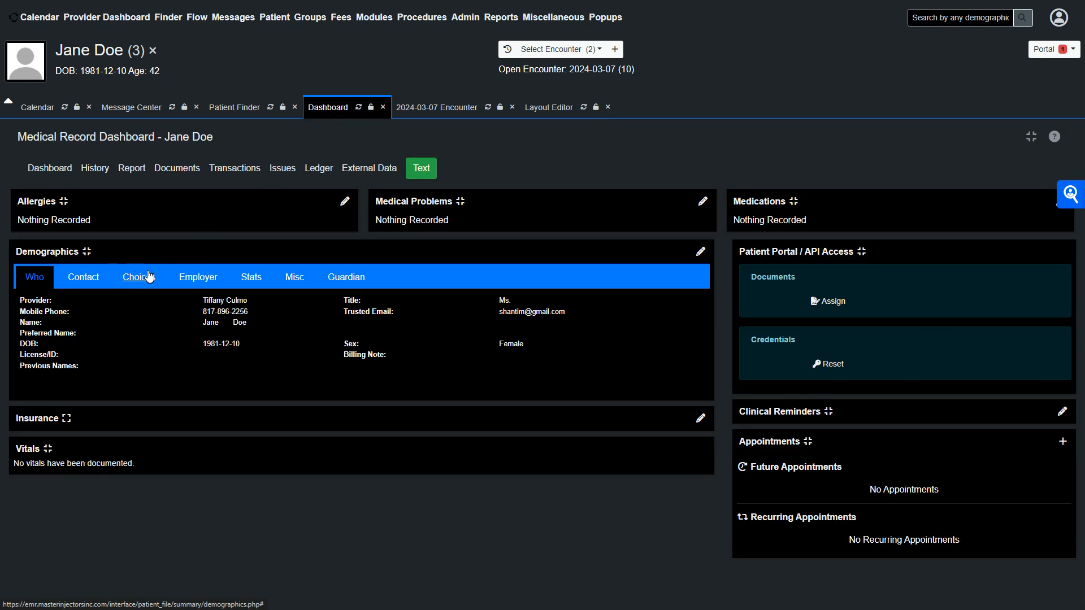
pyautogui.click(71, 281)
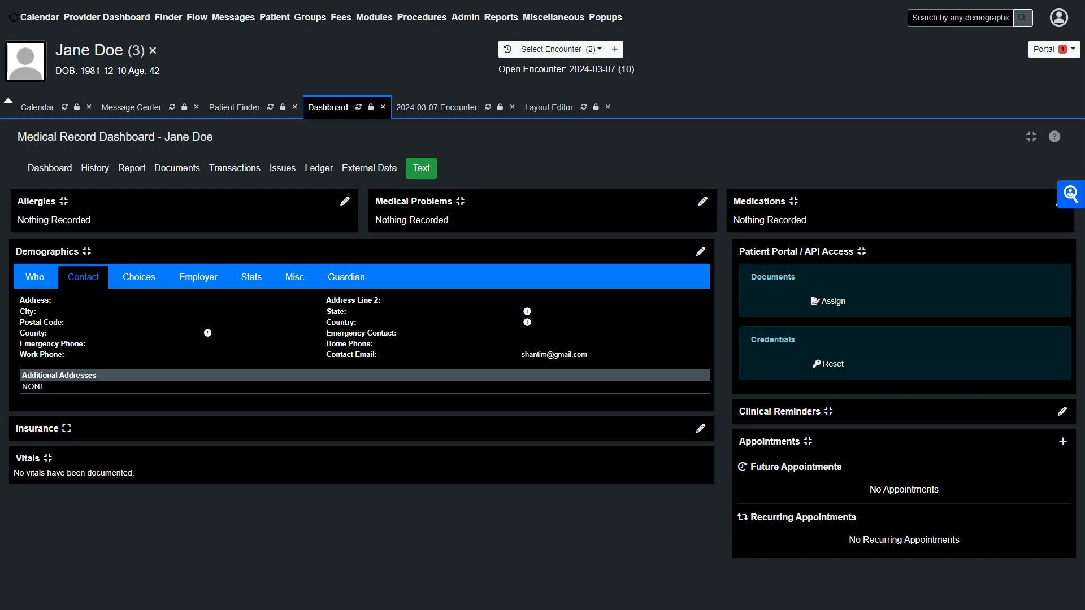
# Load the PMU layout in the Layout Editor and add a group named Skin Therapy without a parent.
pyautogui.click(549, 109)
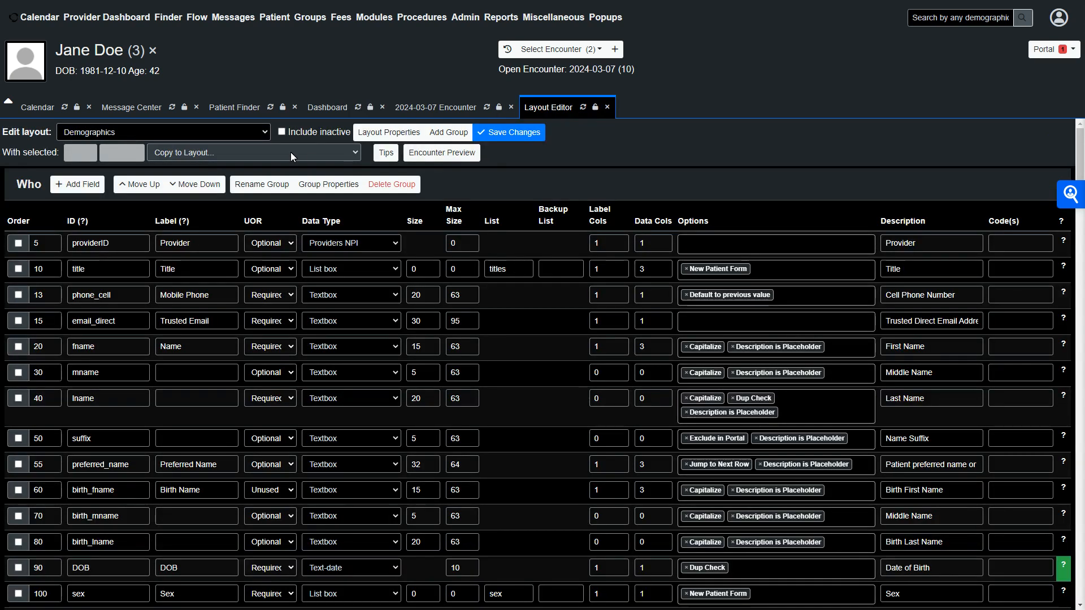
pyautogui.click(266, 133)
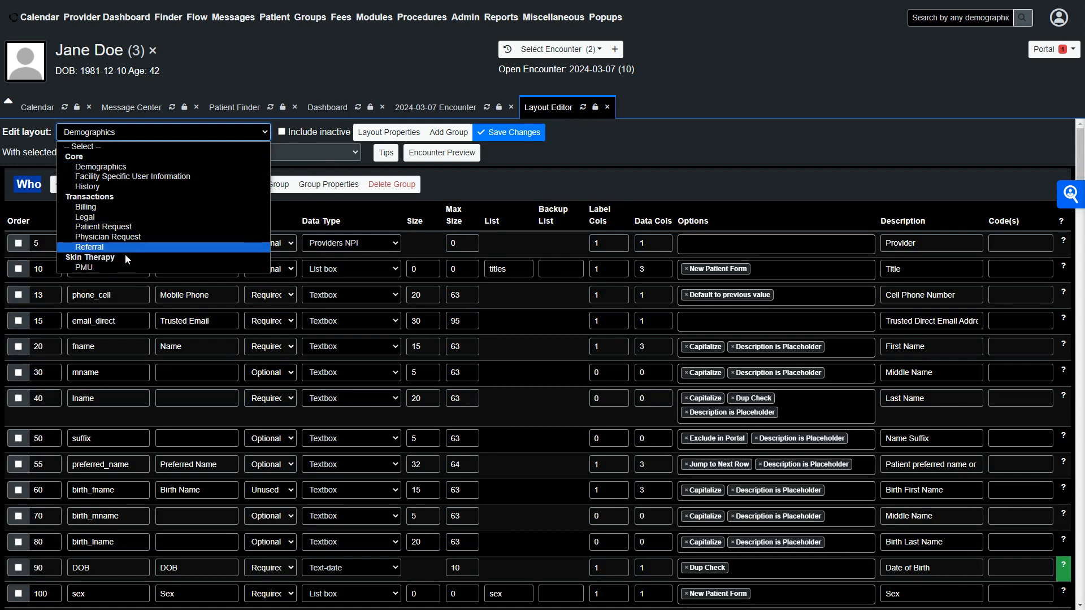
pyautogui.click(90, 267)
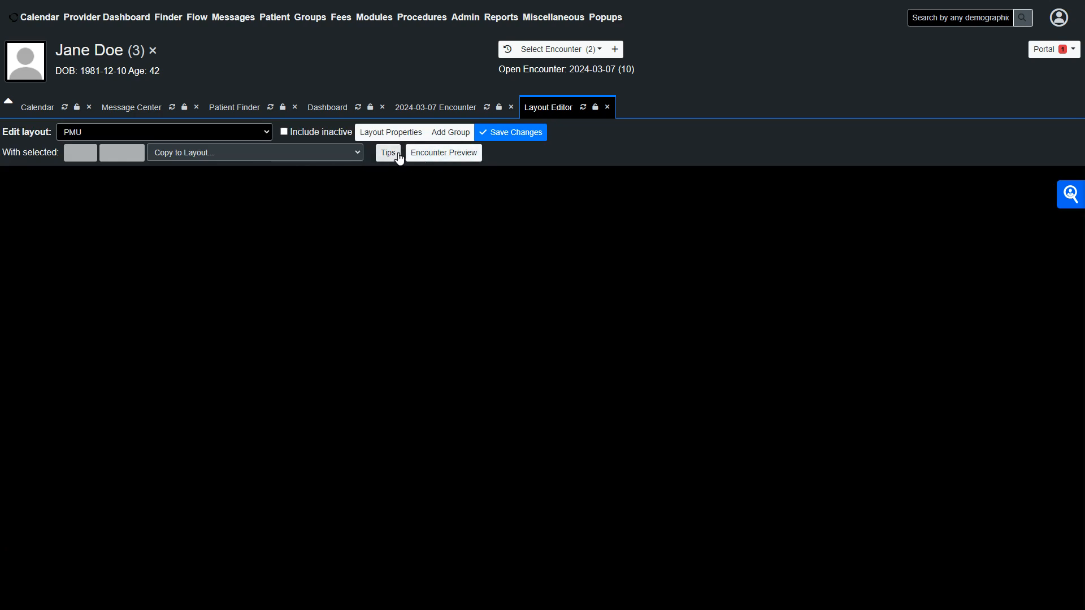
pyautogui.click(461, 136)
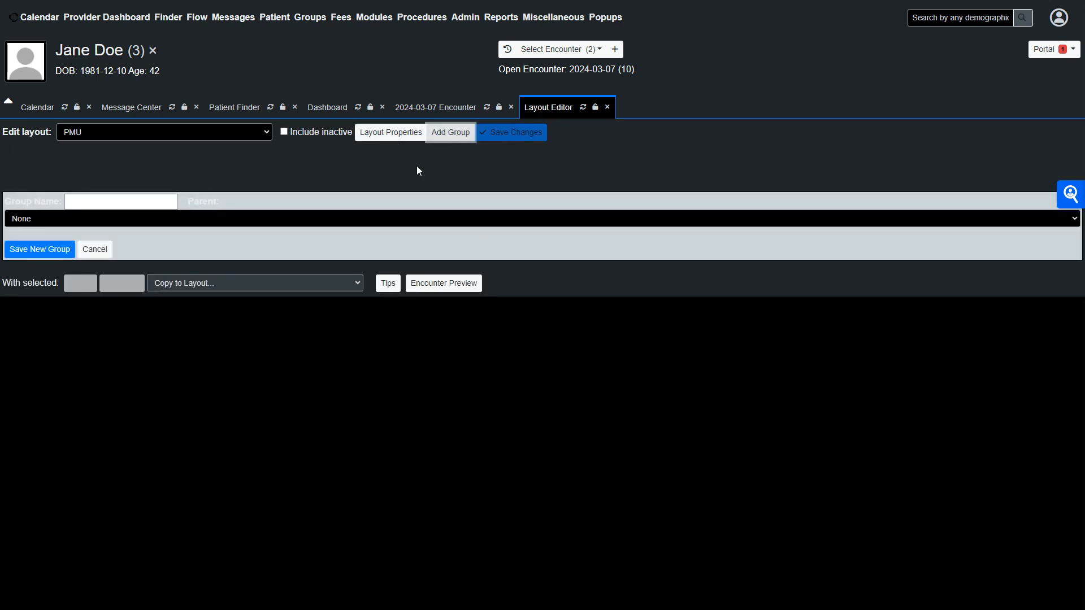
pyautogui.click(82, 202)
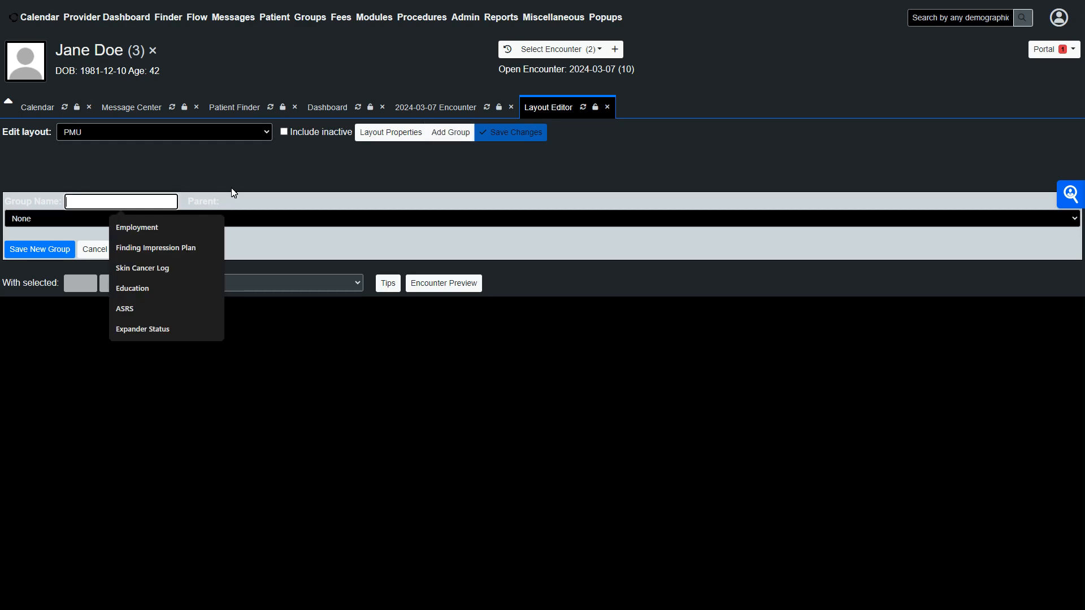
pyautogui.write('The')
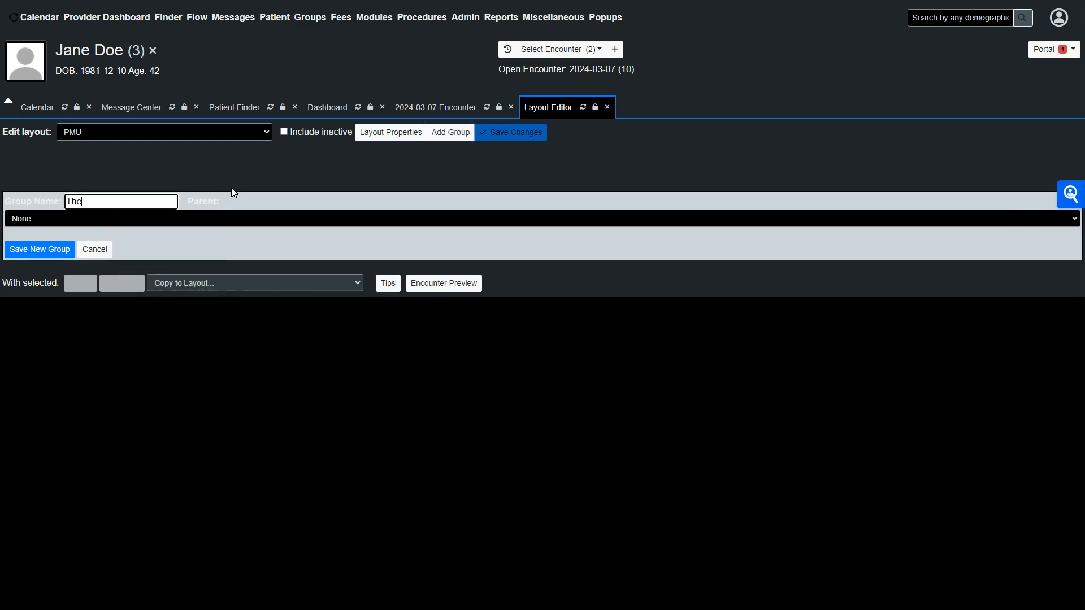
pyautogui.write('ray')
pyautogui.write('py')
pyautogui.write('Skin')
pyautogui.click(53, 255)
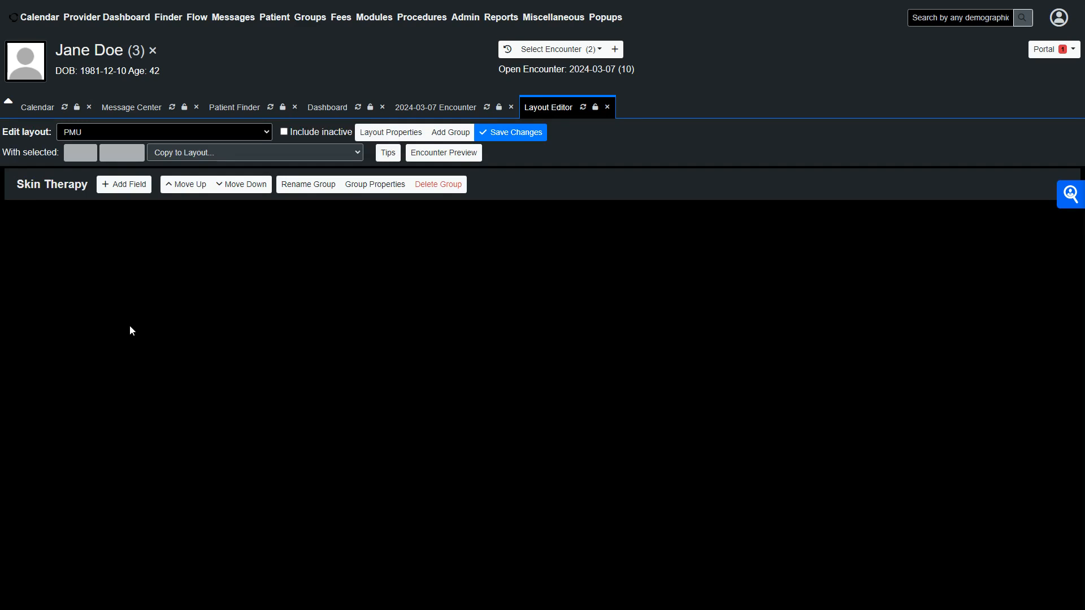
# Make the Skin Therapy group initially open in its group properties and submit them.
pyautogui.click(373, 194)
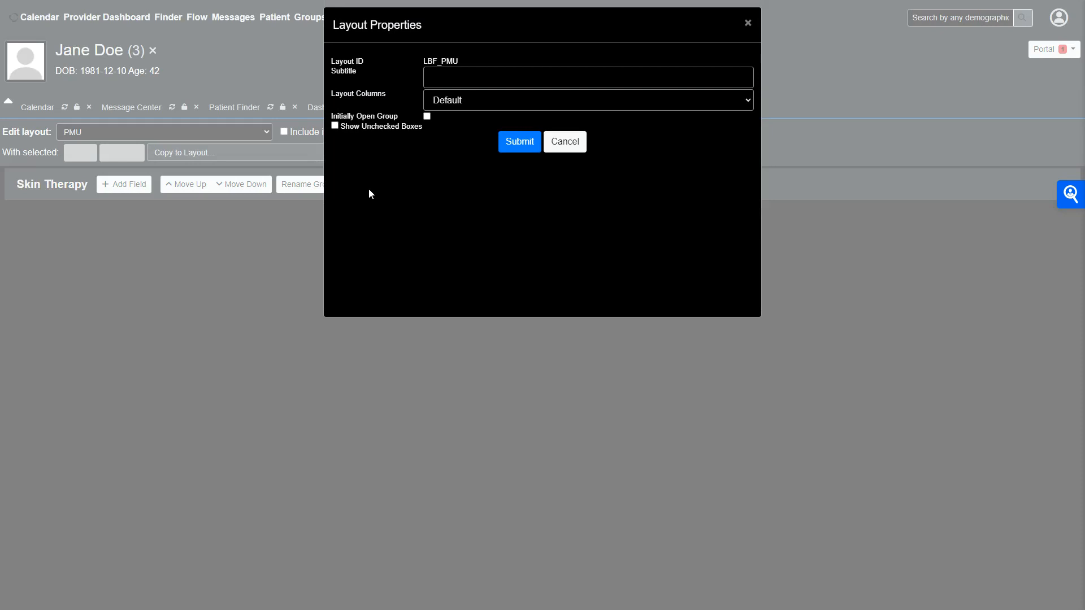
pyautogui.click(427, 116)
pyautogui.click(519, 146)
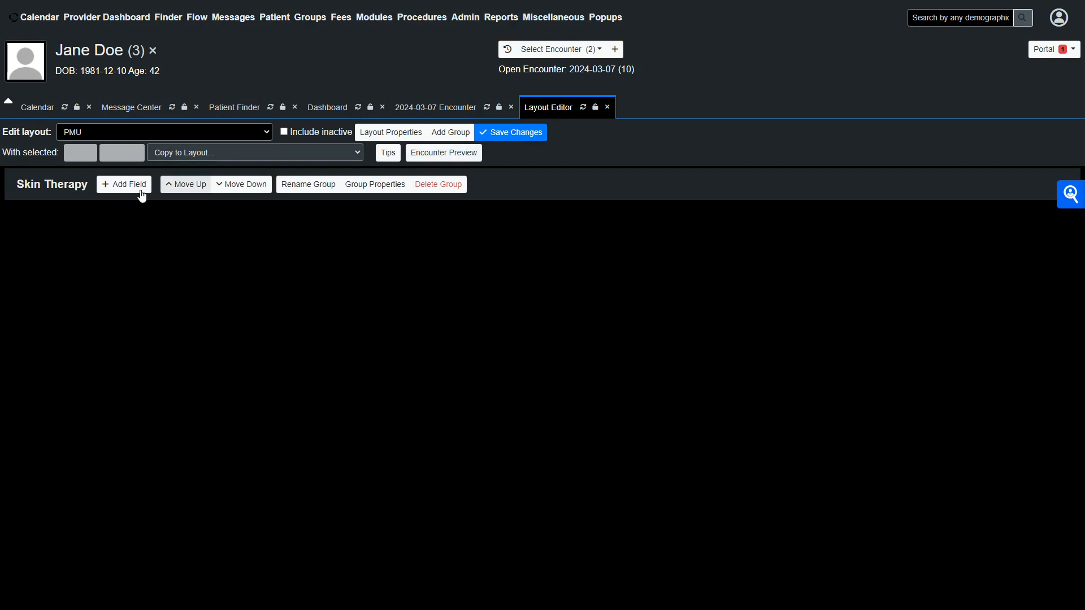
# Reload the 2024-03-07 encounter, check the PMU form from the Skin Therapy category, and return to the Layout Editor.
pyautogui.click(453, 108)
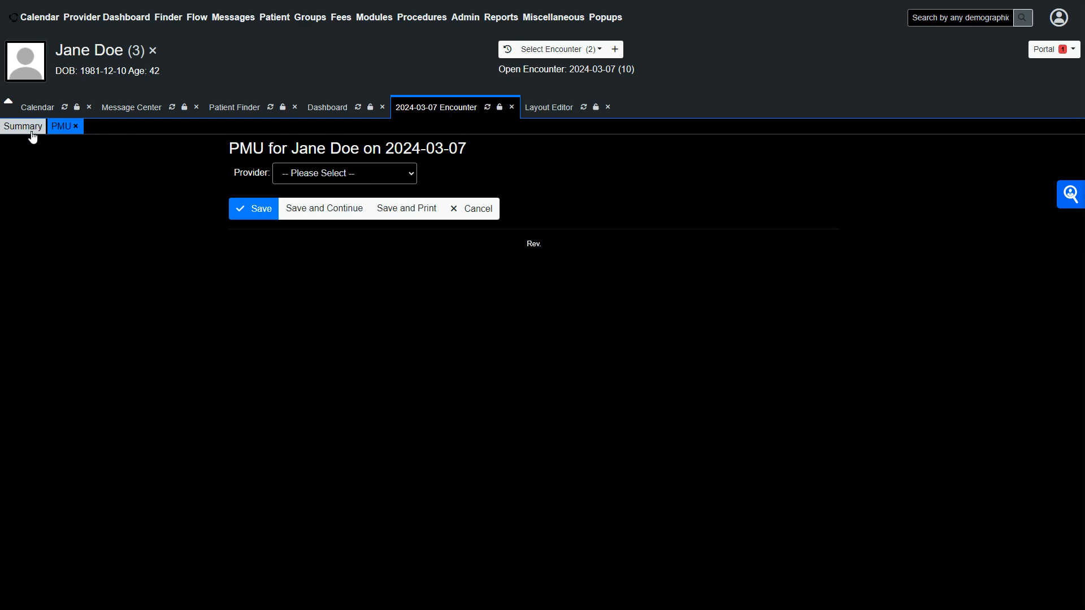
pyautogui.click(488, 108)
pyautogui.click(577, 155)
pyautogui.click(558, 180)
pyautogui.click(564, 113)
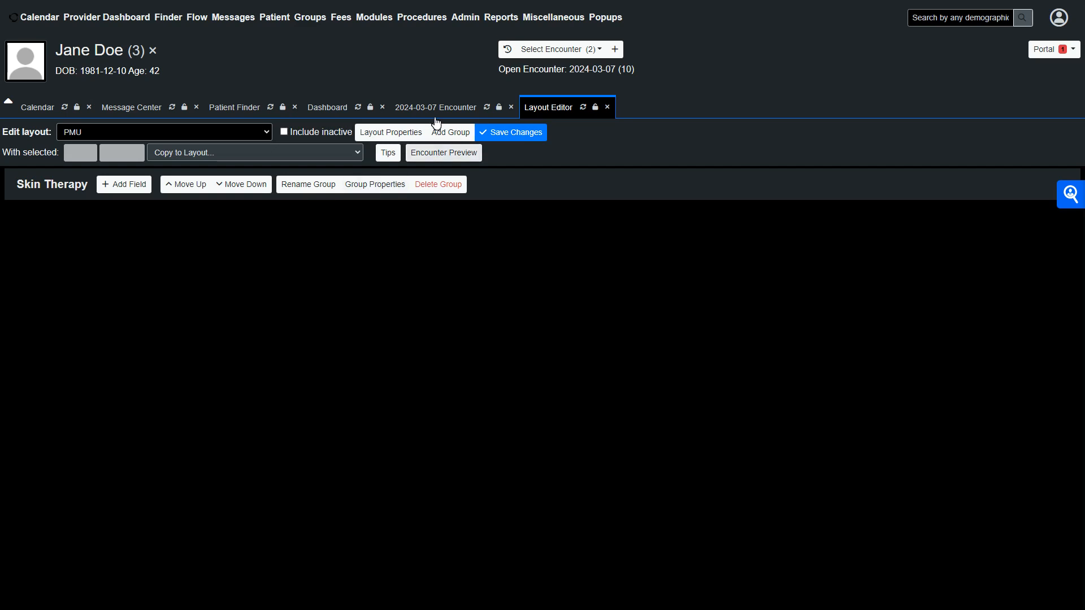
# Open the List Editor from the forms administration area.
pyautogui.moveTo(417, 29)
pyautogui.moveTo(467, 25)
pyautogui.moveTo(483, 192)
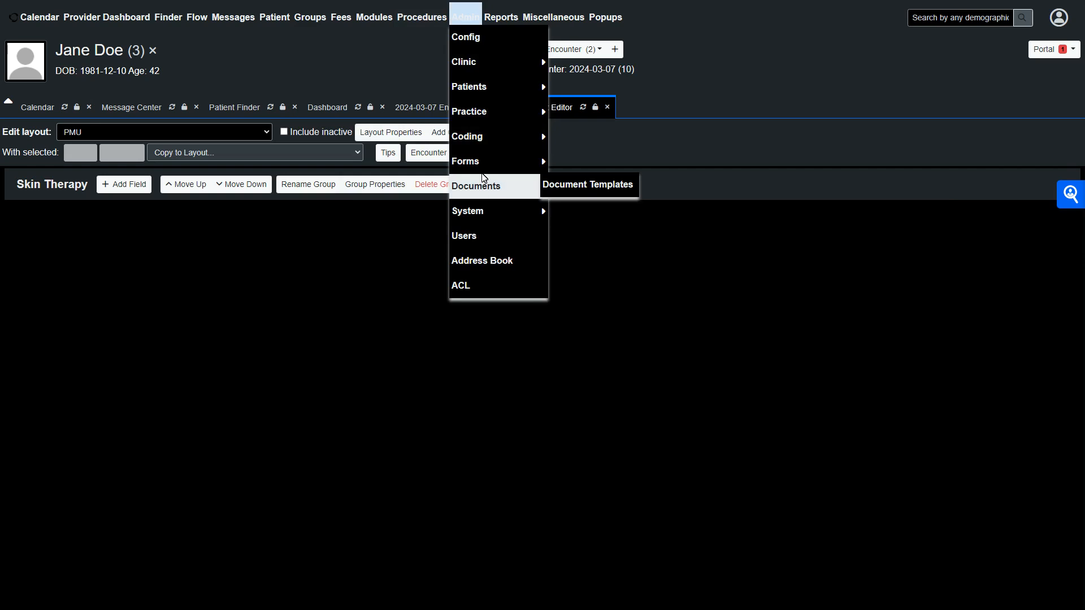
pyautogui.moveTo(466, 161)
pyautogui.click(577, 204)
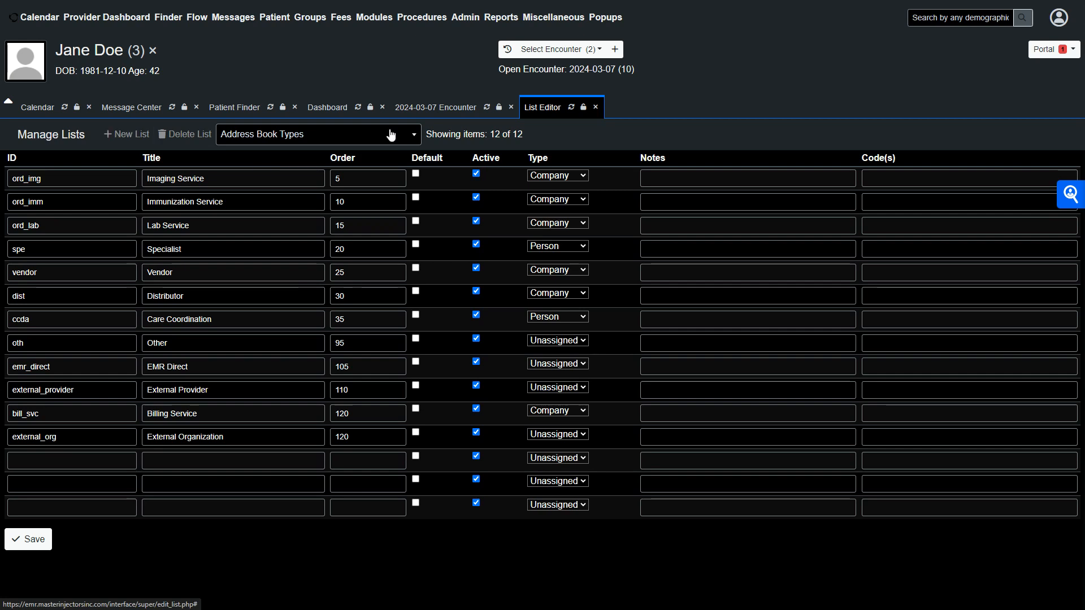
pyautogui.moveTo(366, 22)
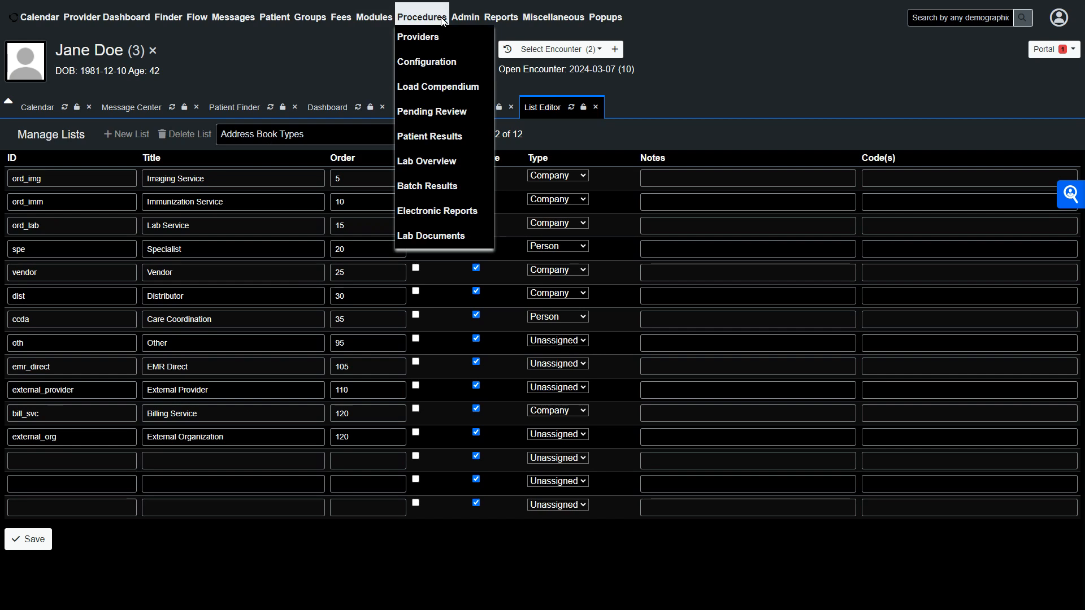
pyautogui.moveTo(475, 162)
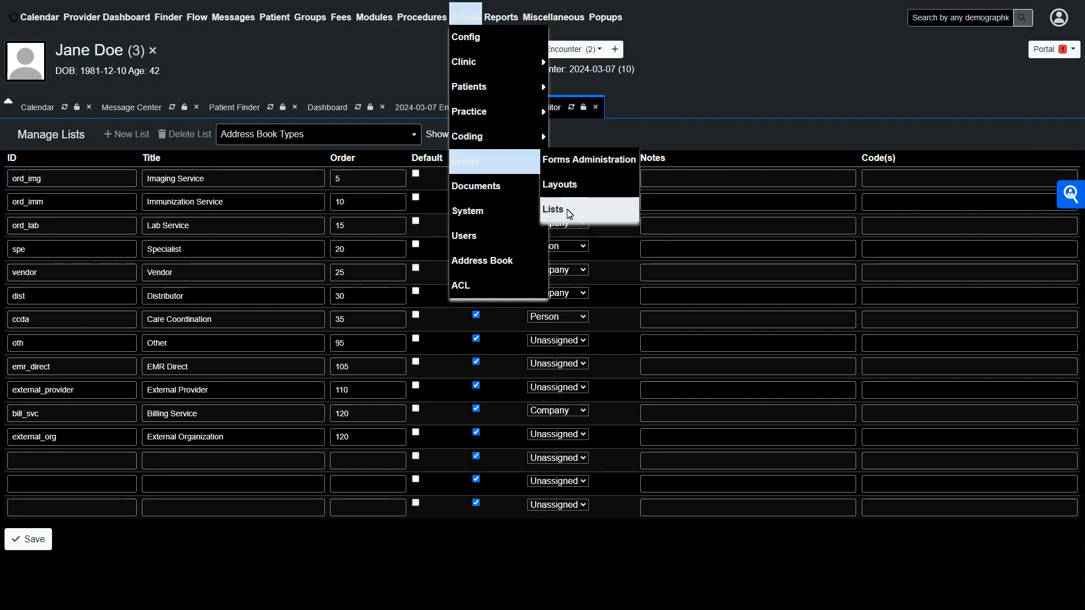
# Create and save a new list named Skin Device.
pyautogui.click(132, 136)
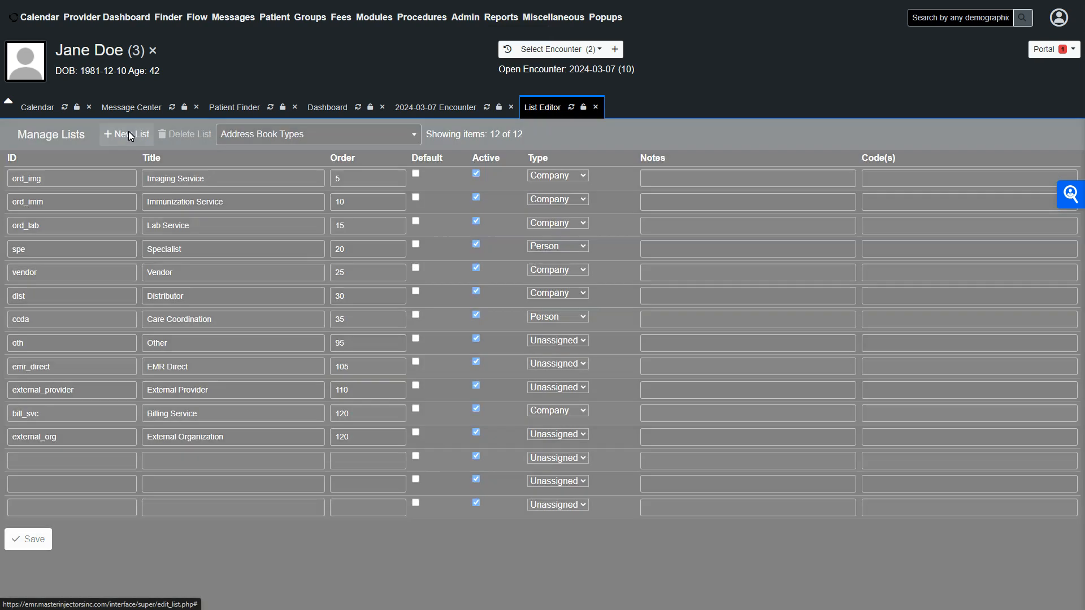
pyautogui.click(416, 212)
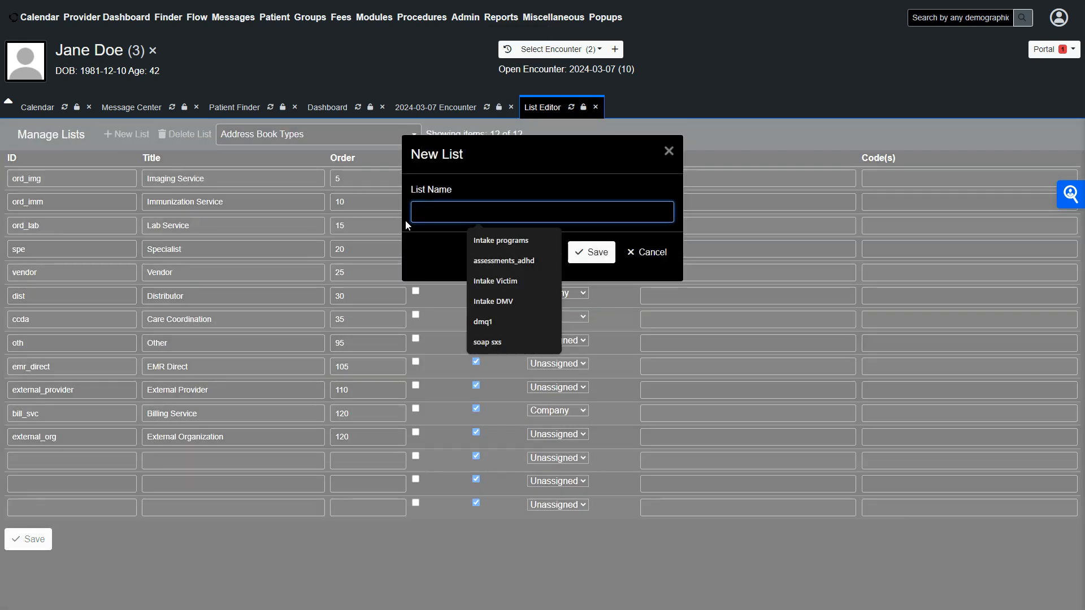
pyautogui.write('D')
pyautogui.press('BackSpace')
pyautogui.write('Sk')
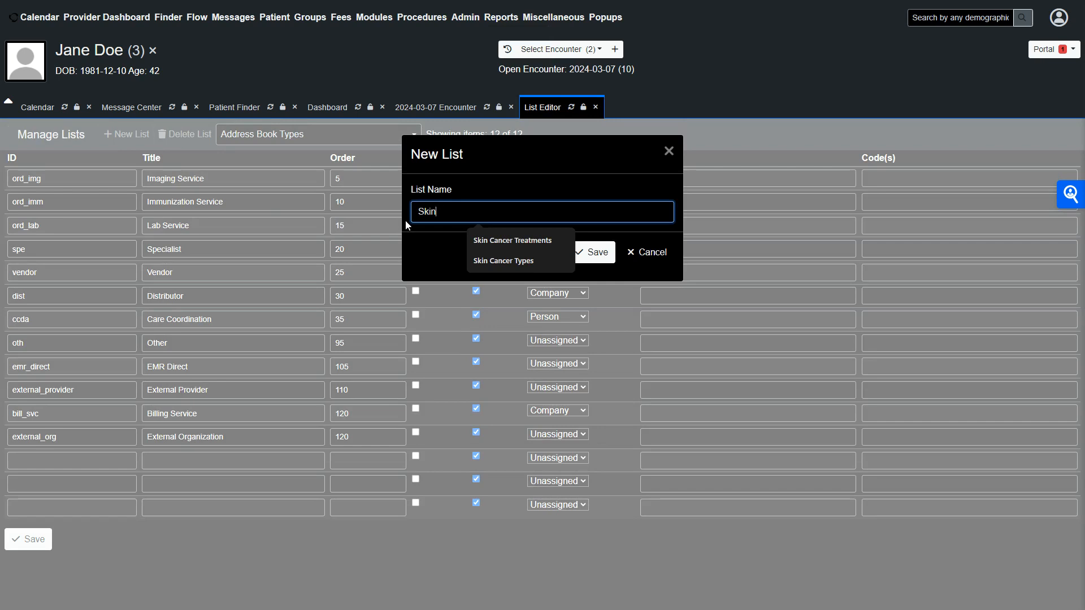
pyautogui.write('in Device')
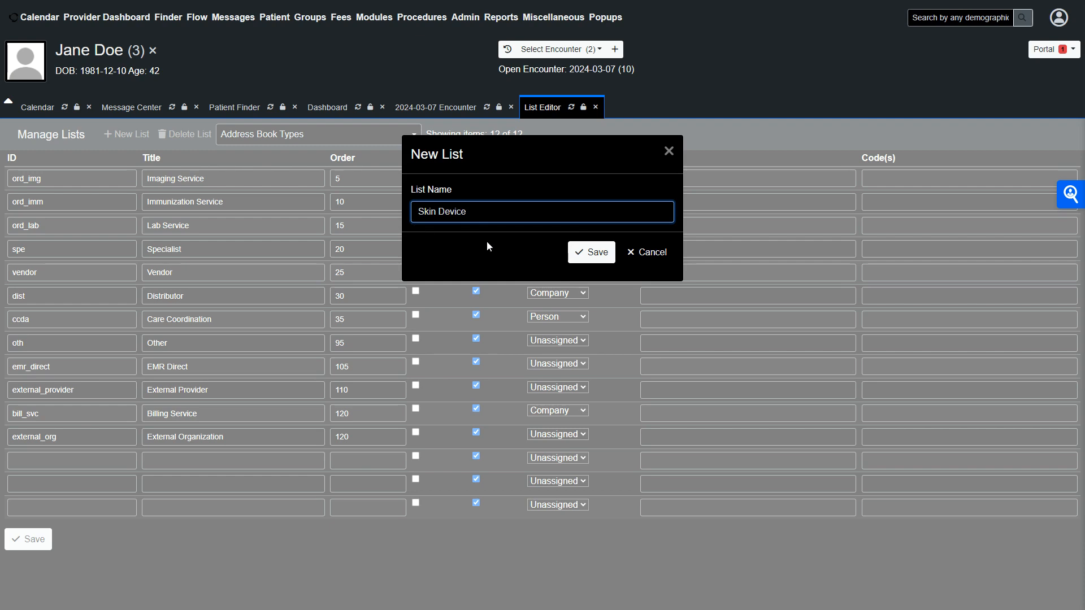
pyautogui.moveTo(437, 223); pyautogui.dragTo(420, 227)
pyautogui.click(591, 254)
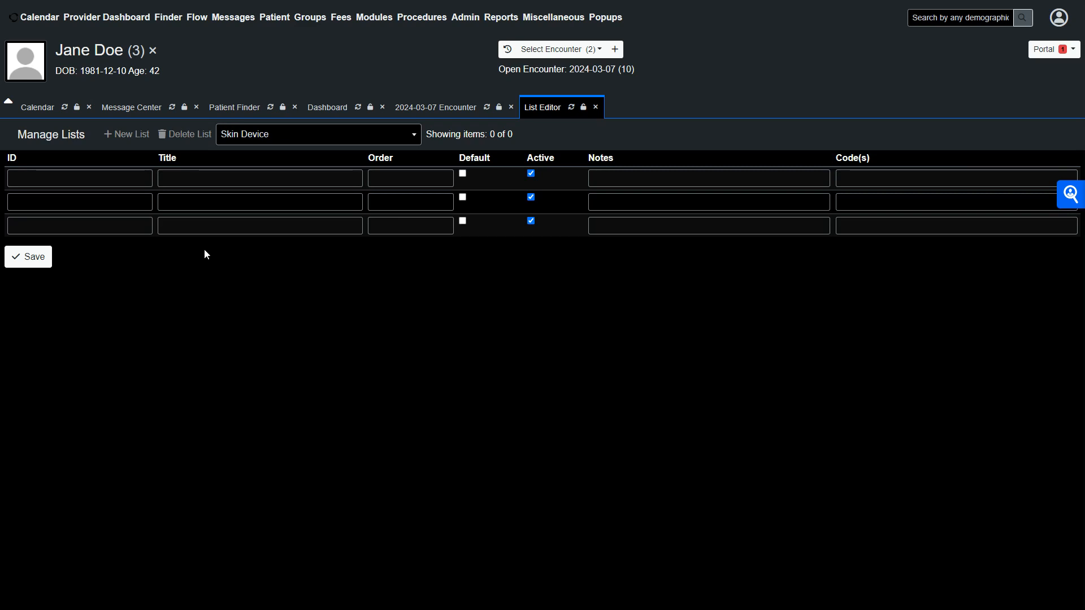
# Fill in the first Skin Device list item with ID skin_dr_pen and title Dr Pen.
pyautogui.click(138, 188)
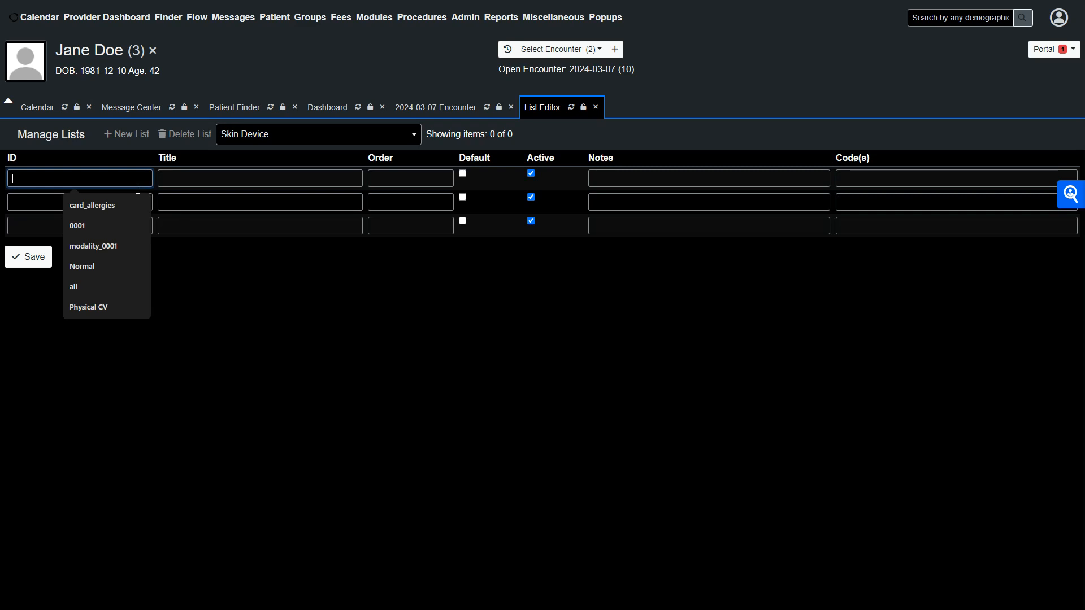
pyautogui.write('skin')
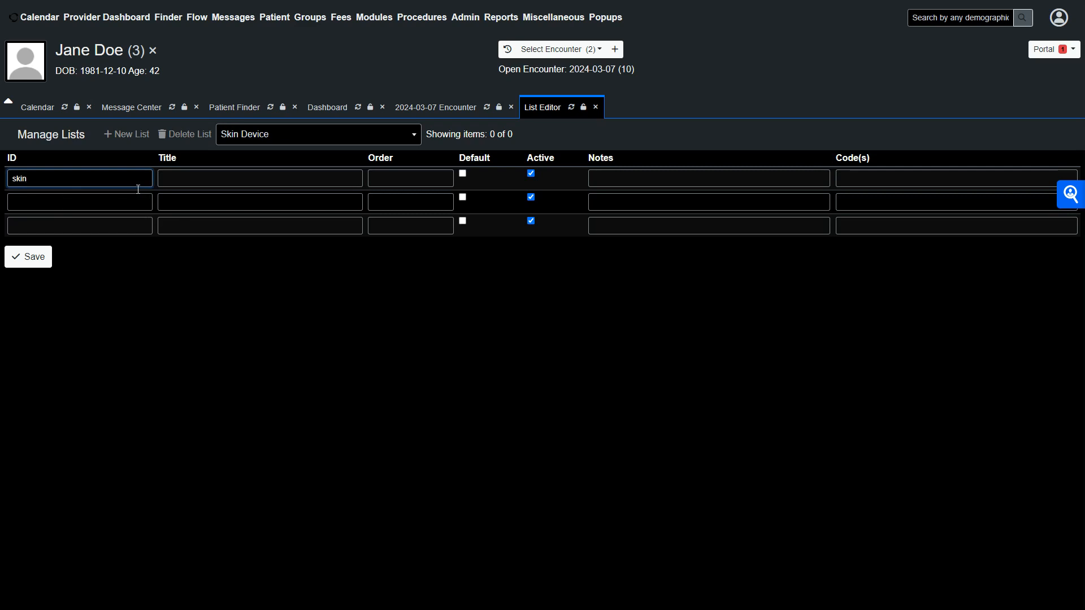
pyautogui.write('_dr')
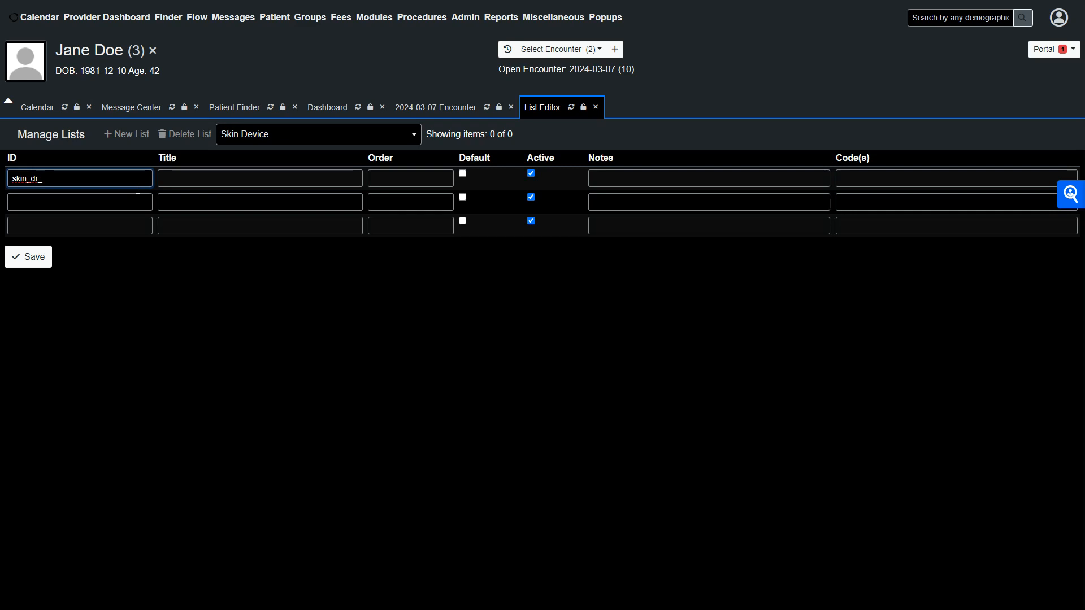
pyautogui.write('_pen')
pyautogui.click(129, 211)
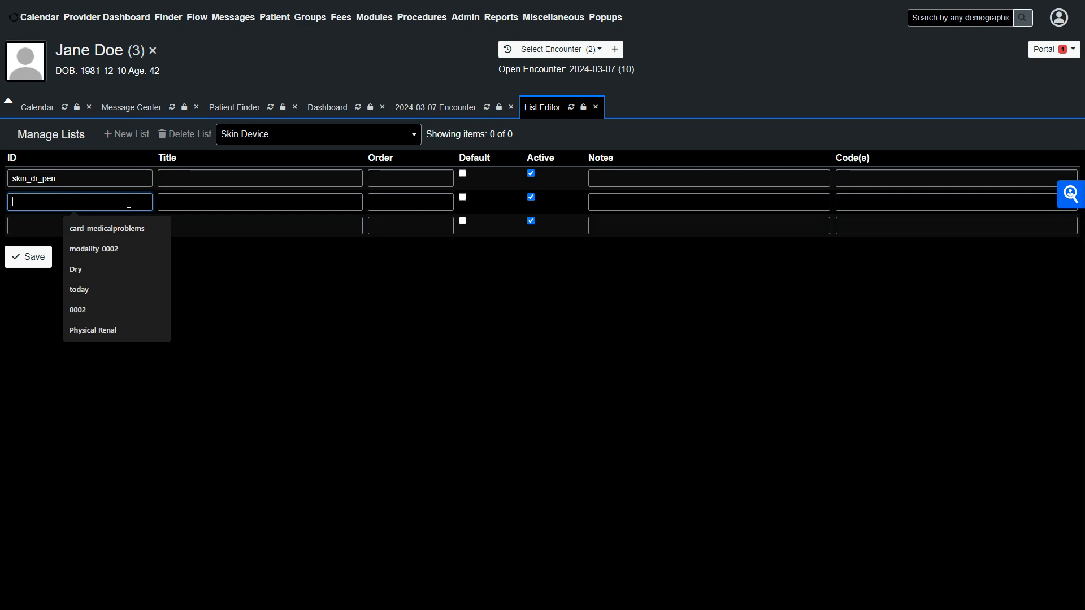
pyautogui.click(219, 184)
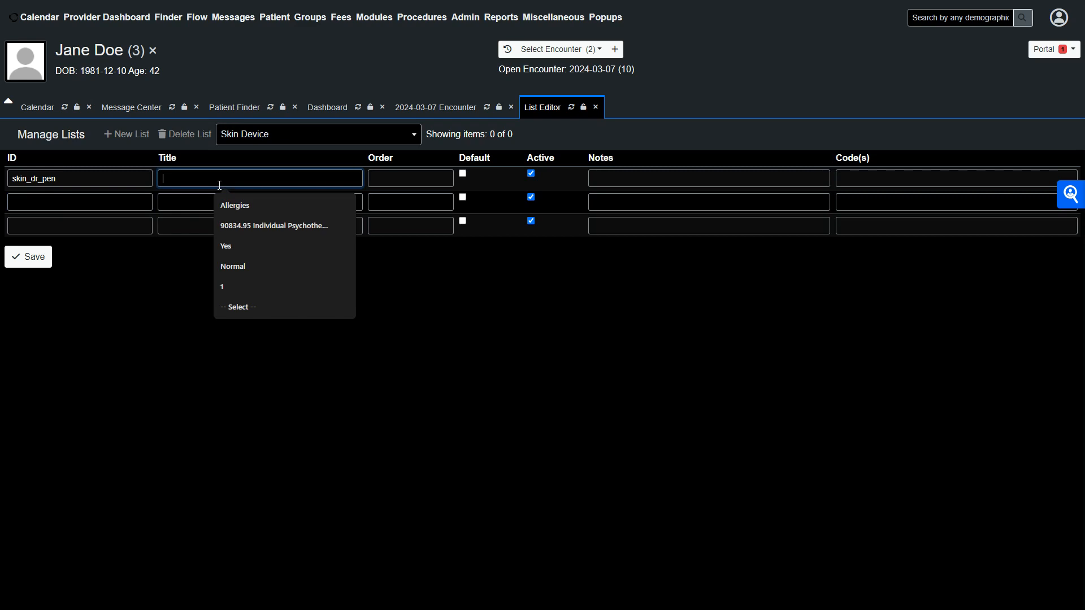
pyautogui.write('Dr Pen')
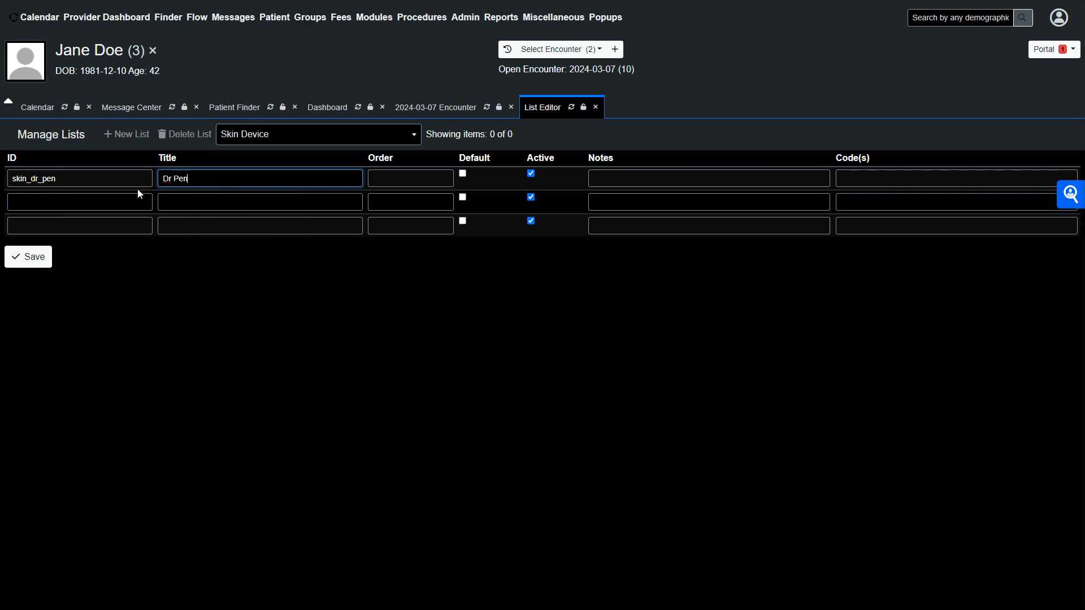
# Fill in the second list item with ID skin_syringe and title Syringe.
pyautogui.click(94, 209)
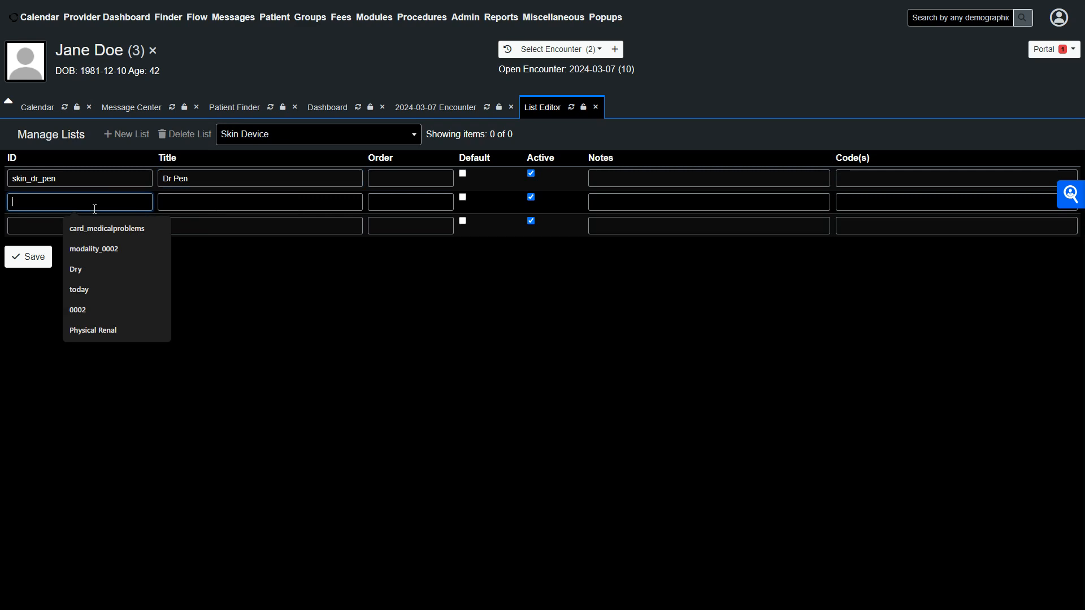
pyautogui.write('sj')
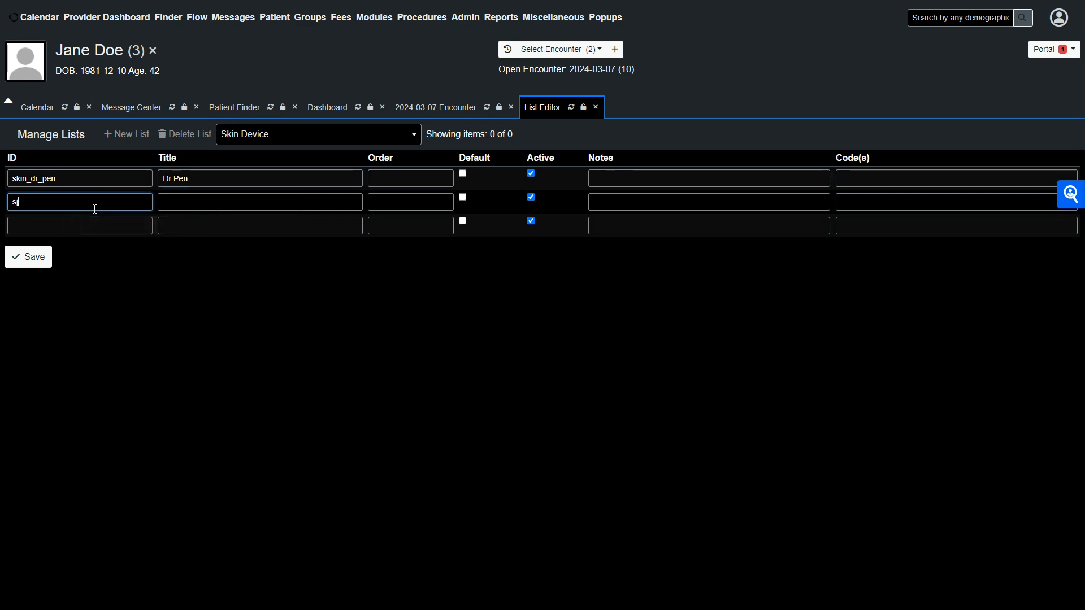
pyautogui.press('BackSpace')
pyautogui.write('kin_')
pyautogui.write('syringe')
pyautogui.press('Tab')
pyautogui.write('Sy')
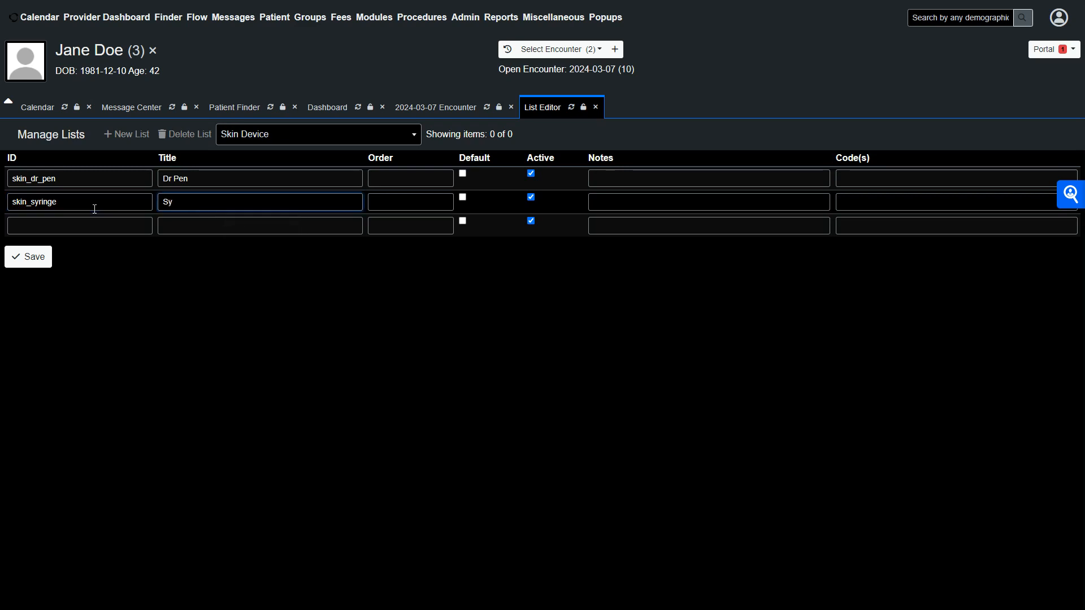
pyautogui.write('ringe')
pyautogui.press('Tab')
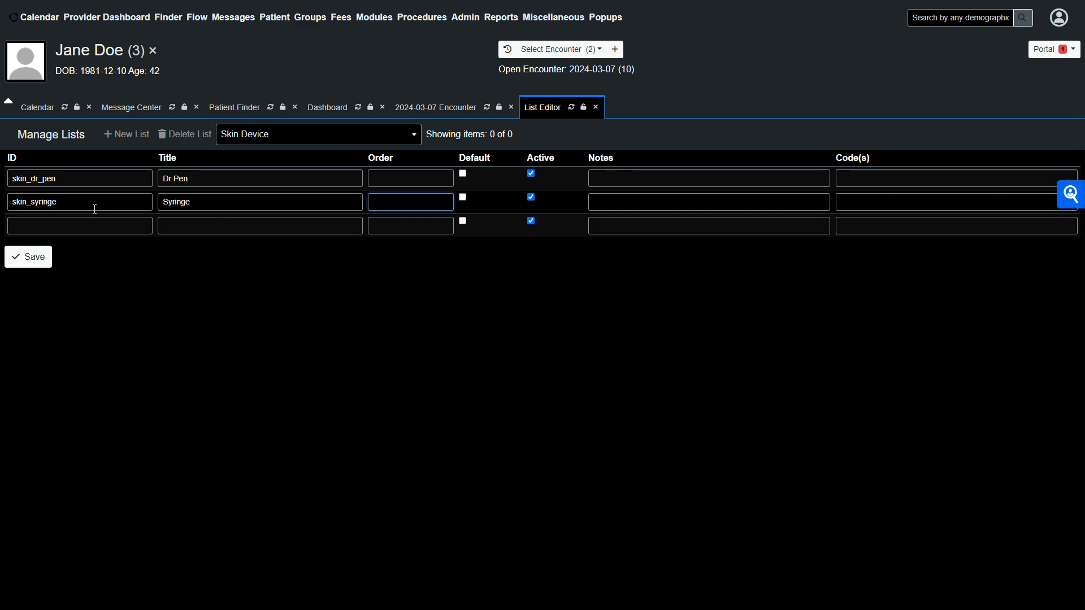
# Fill in the third list item with ID skin_tatoo-pin and title Tatoo Pin.
pyautogui.click(82, 229)
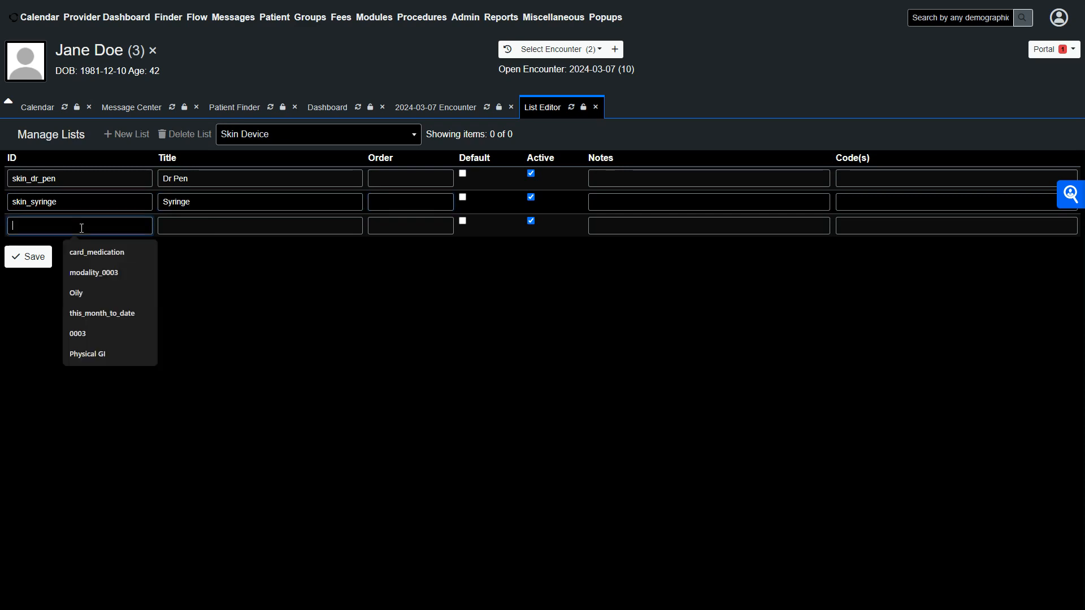
pyautogui.write('skin')
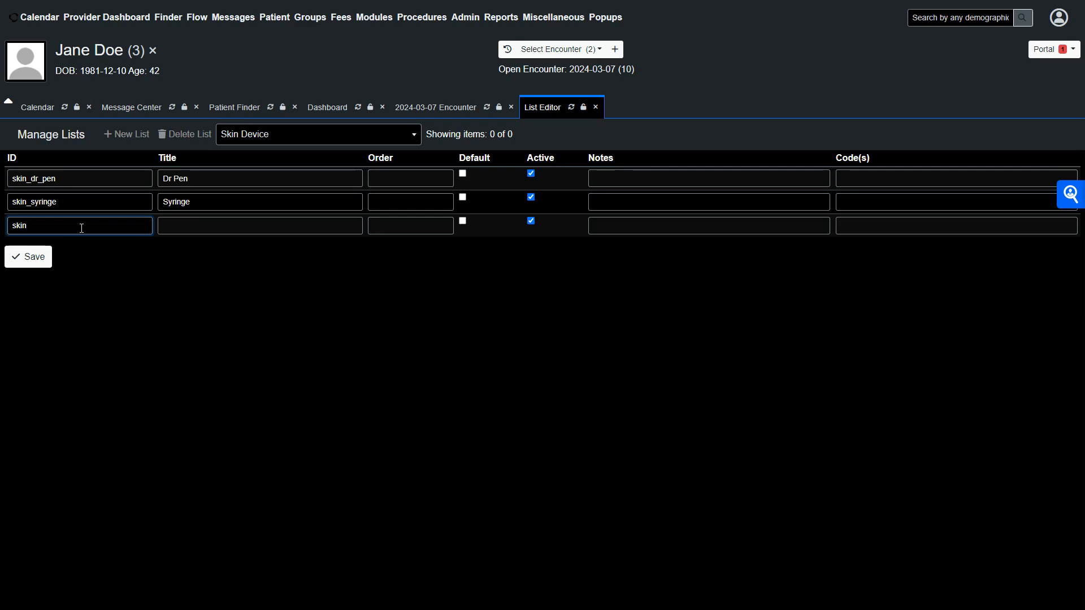
pyautogui.write('_ta')
pyautogui.write('tto')
pyautogui.write('oo')
pyautogui.write('-pin')
pyautogui.press('Tab')
pyautogui.write('Tatoo Pin')
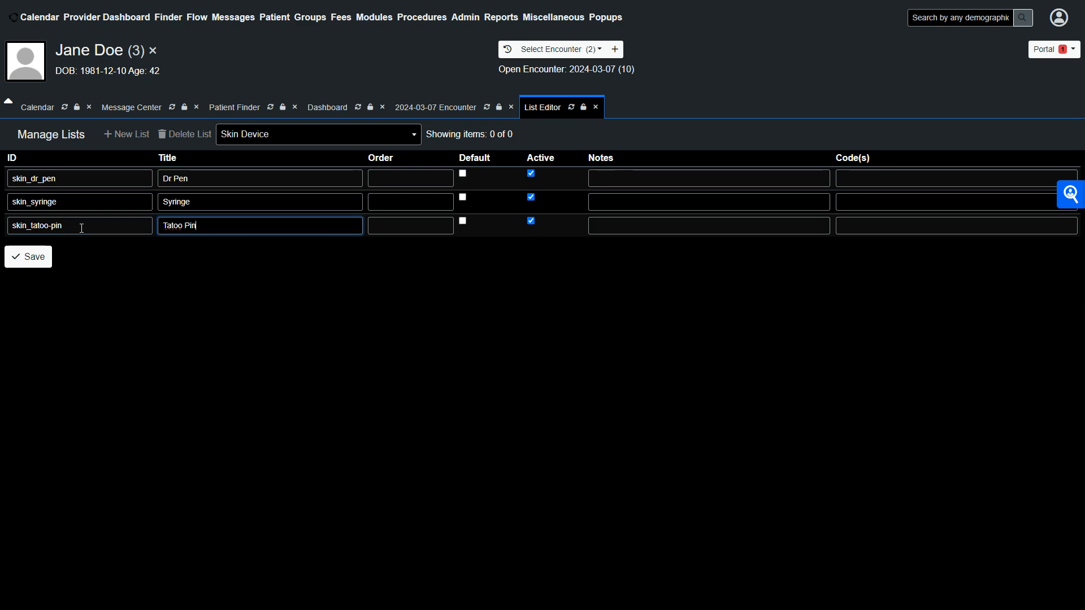
# Correct the third item's spelling to title Tattoo Pin and ID skin_tattoo-pin.
pyautogui.write('t')
pyautogui.press('Right')
pyautogui.press('Right')
pyautogui.click(47, 228)
pyautogui.write('t')
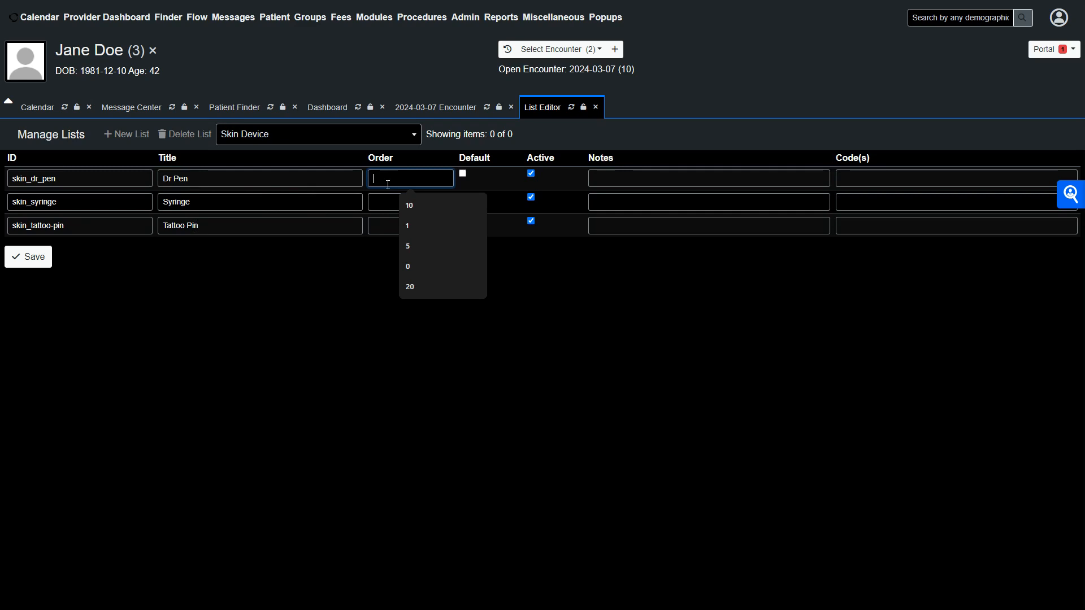
# Set the order of Dr Pen, Syringe and Tattoo Pin to 1, 2 and 3, and save the list.
pyautogui.write('1')
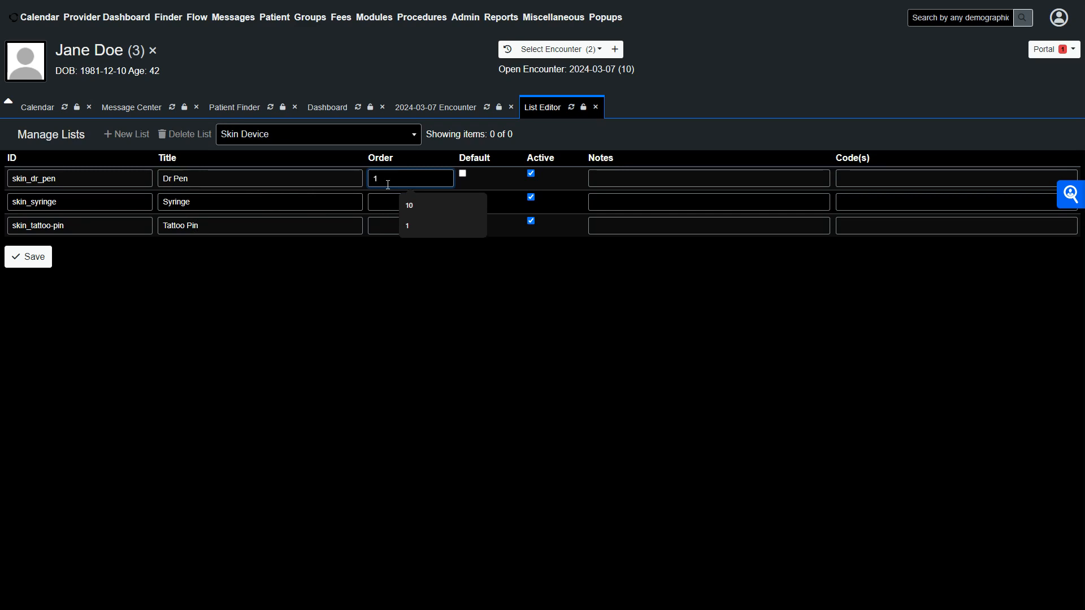
pyautogui.click(386, 202)
pyautogui.write('2')
pyautogui.click(381, 227)
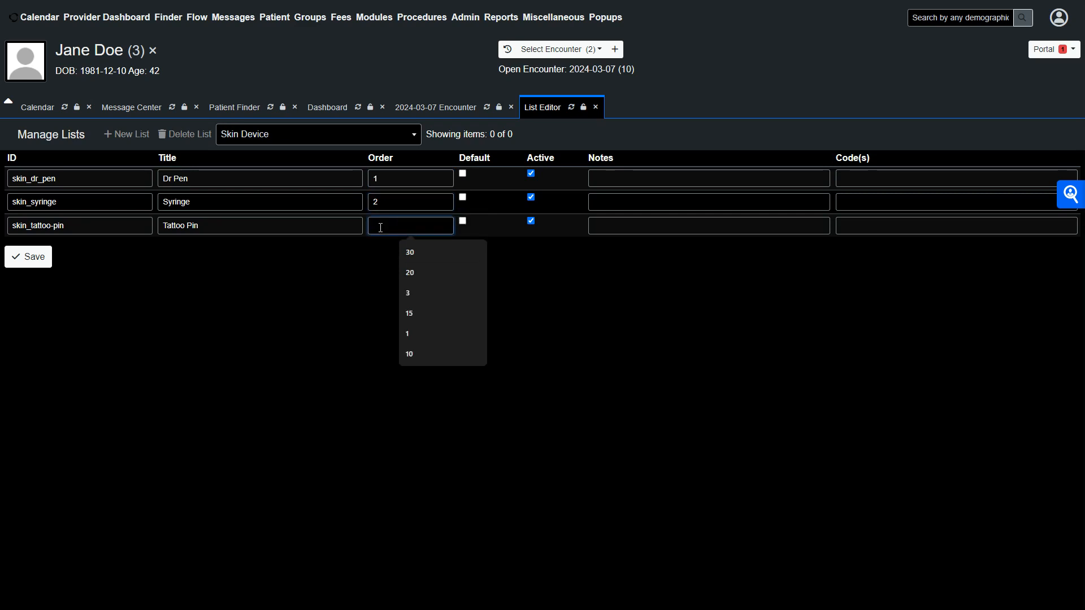
pyautogui.write('3')
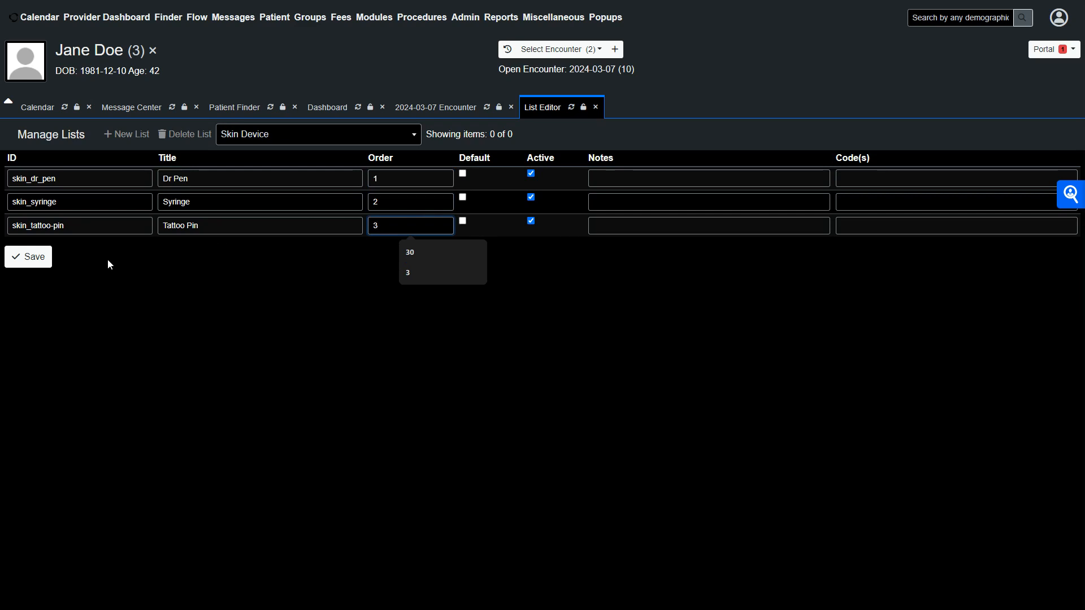
pyautogui.click(44, 263)
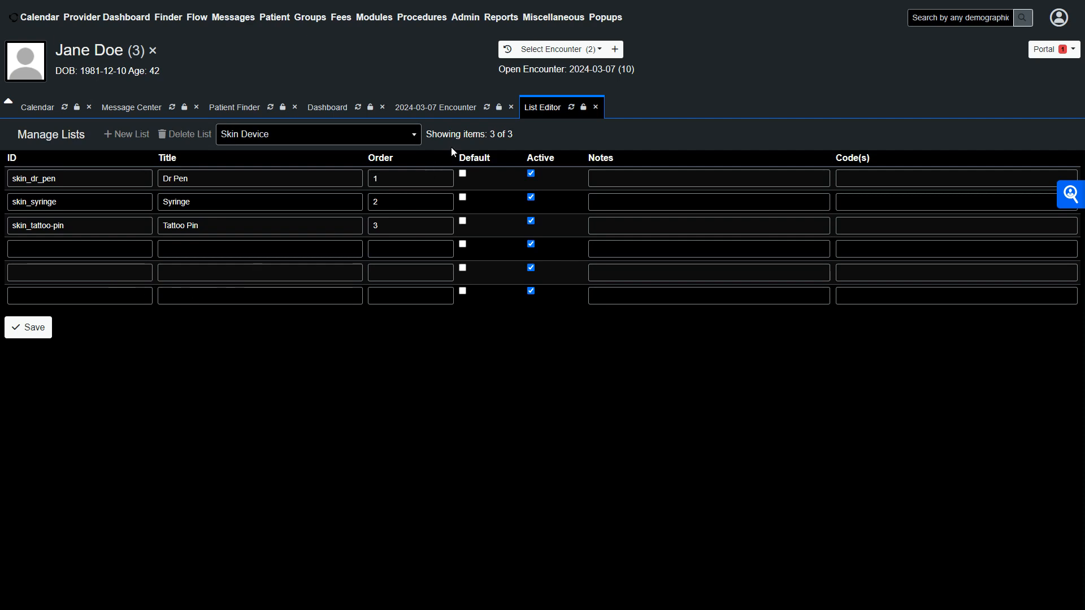
# Open the PMU layout in the Layout Editor.
pyautogui.click(468, 18)
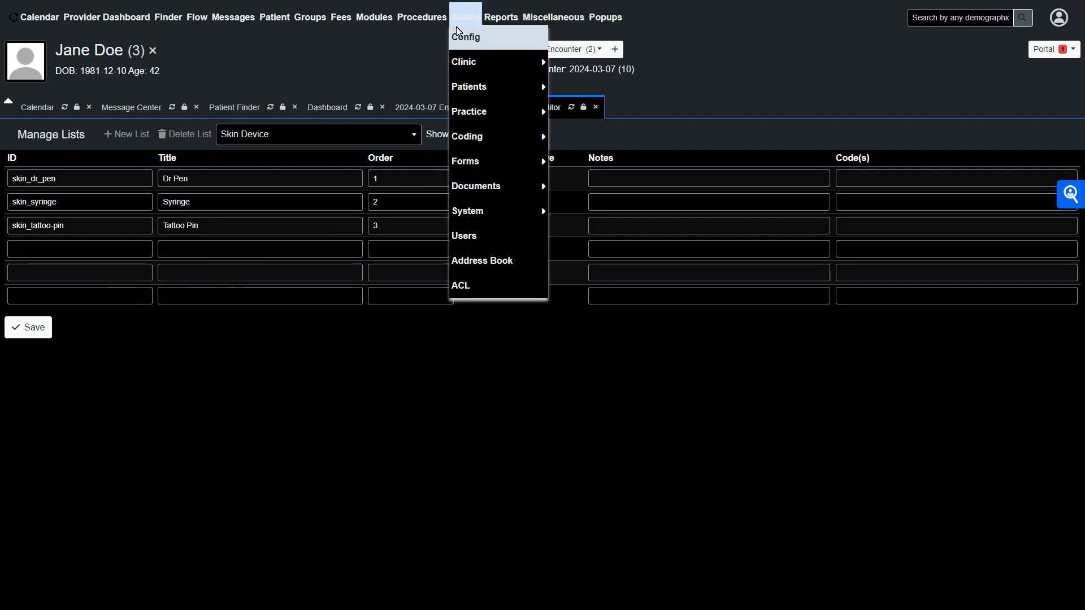
pyautogui.moveTo(466, 162)
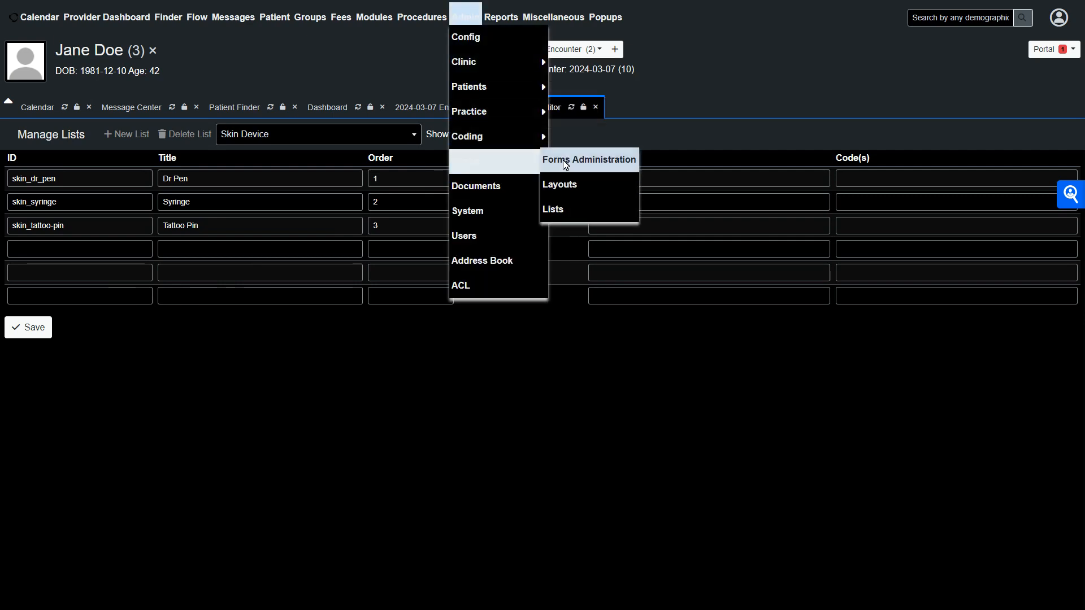
pyautogui.click(568, 187)
pyautogui.click(237, 133)
pyautogui.click(145, 264)
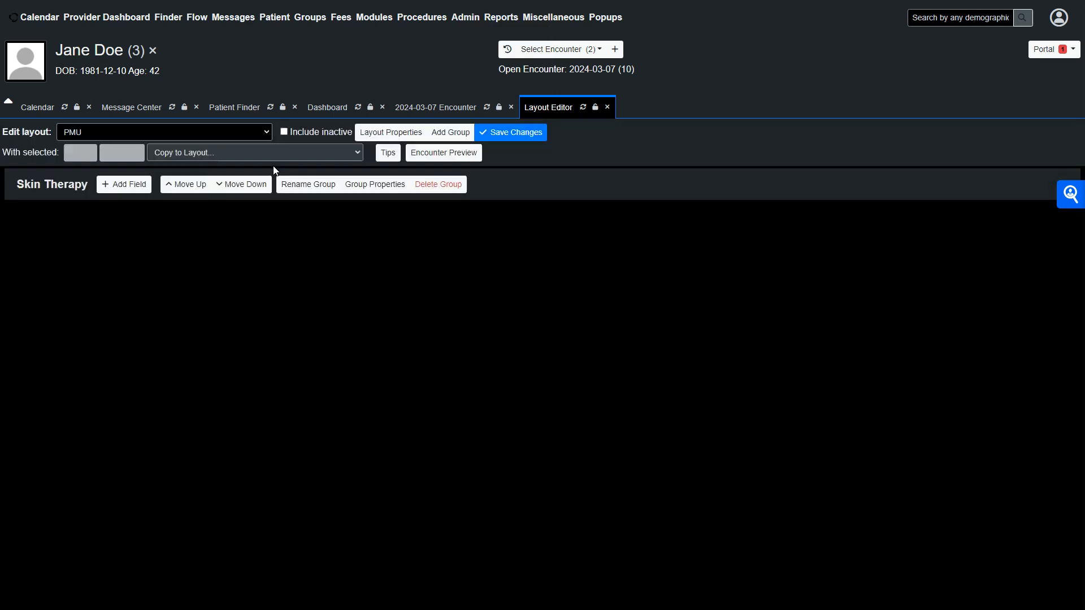
pyautogui.click(135, 187)
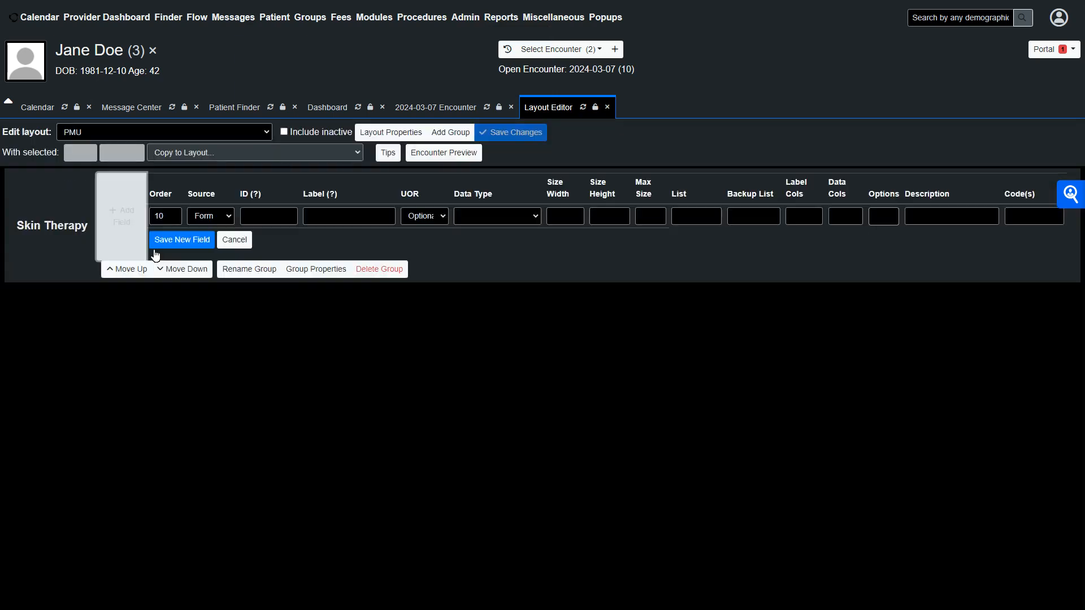
pyautogui.click(321, 224)
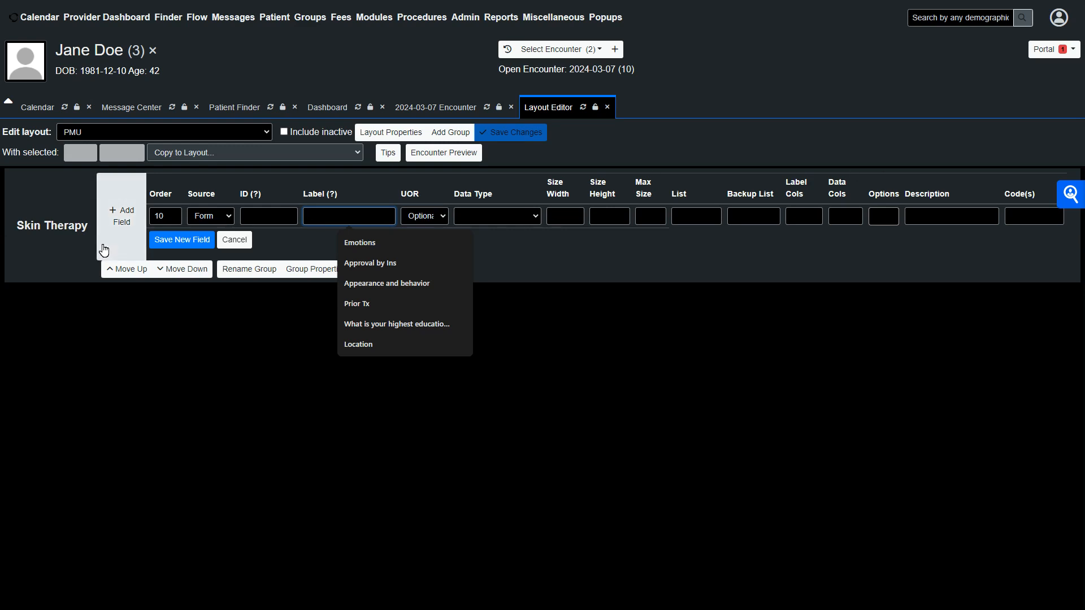
pyautogui.click(221, 325)
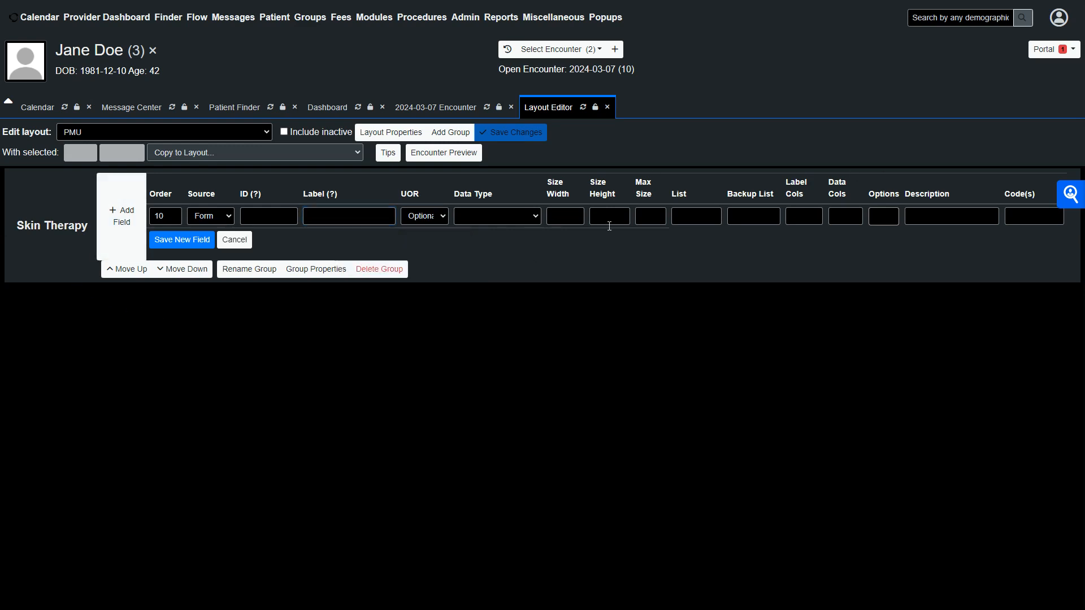
pyautogui.click(585, 108)
pyautogui.click(247, 132)
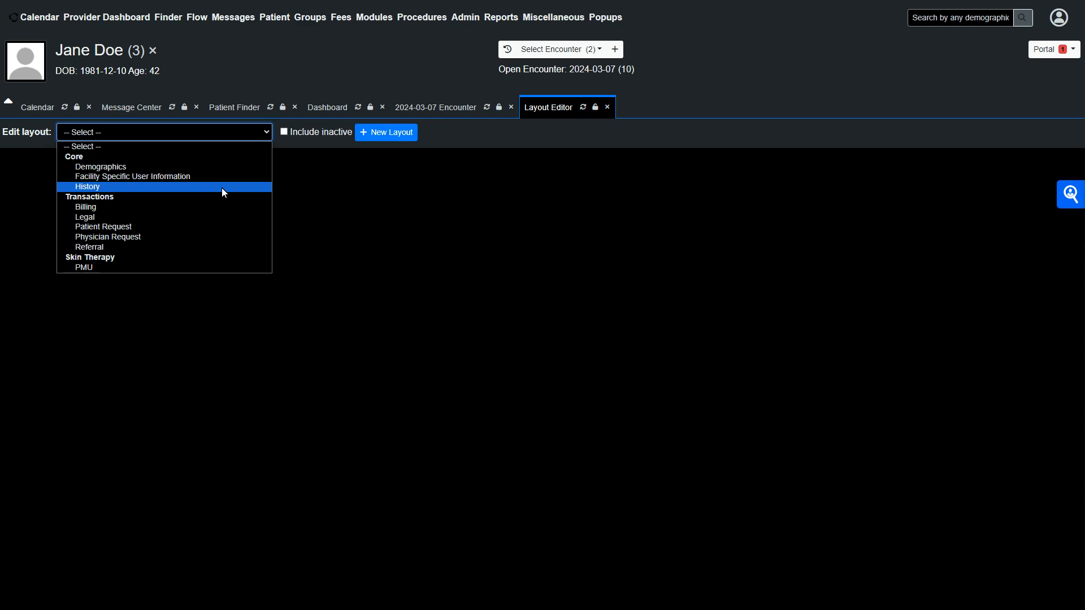
pyautogui.click(106, 269)
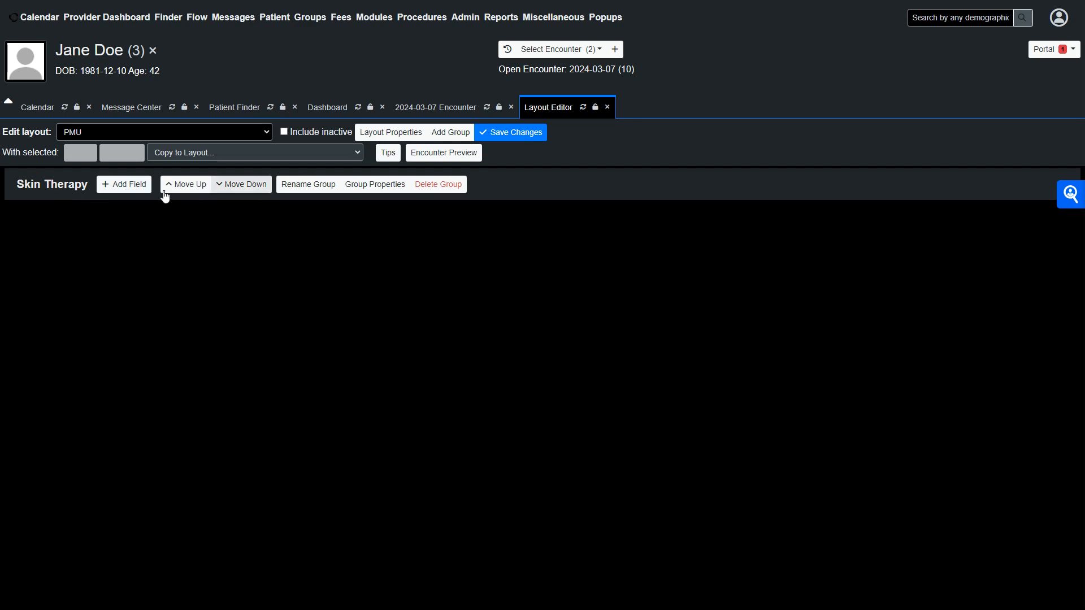
# Start a new field in the Skin Therapy group with label and ID Devices and data type Checkbox(es).
pyautogui.click(138, 196)
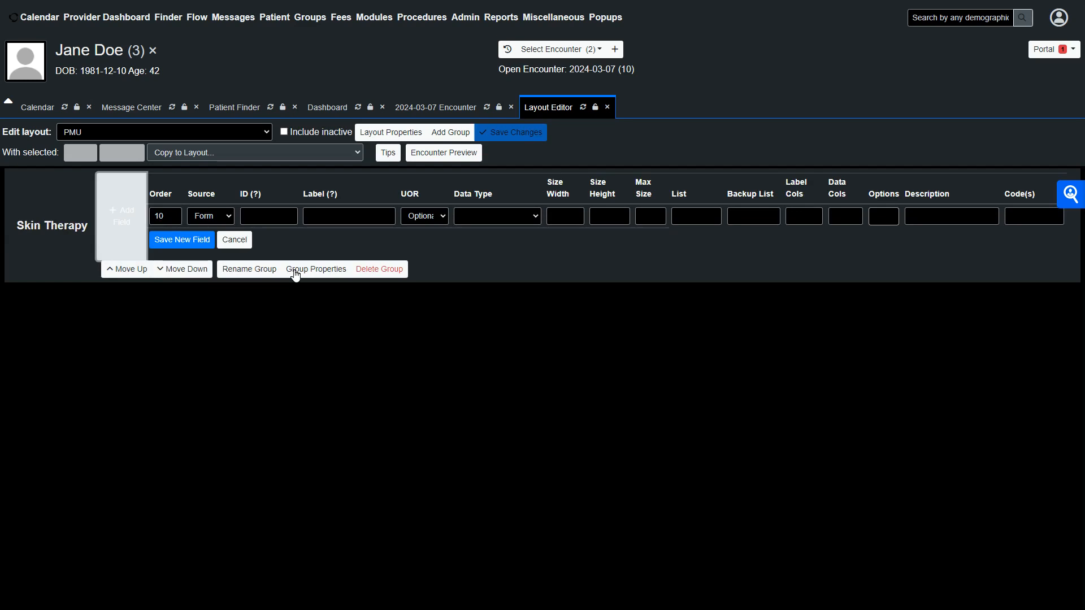
pyautogui.click(320, 225)
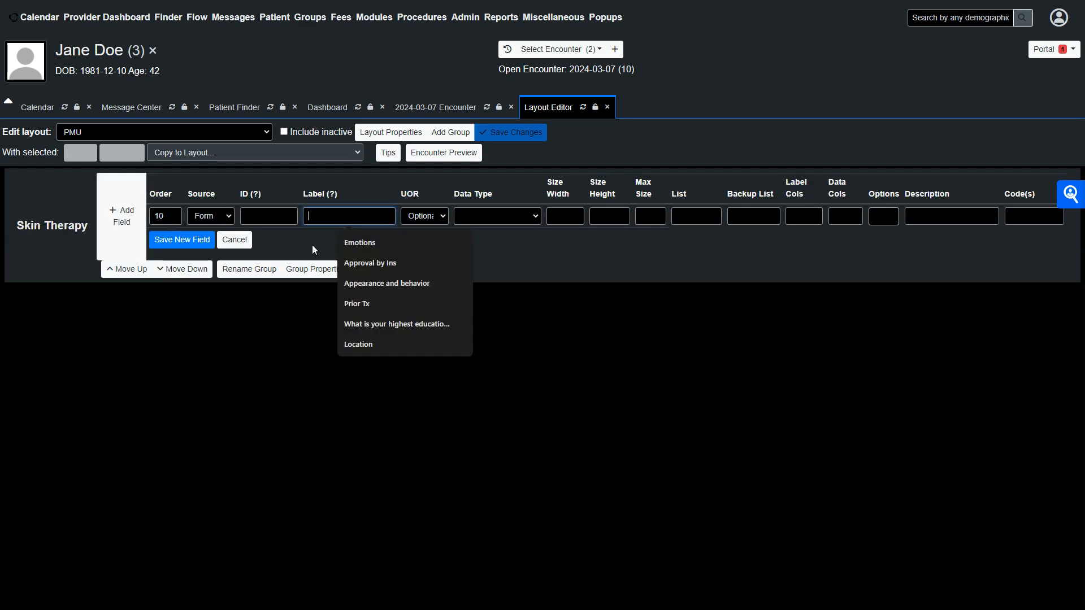
pyautogui.write('Devices')
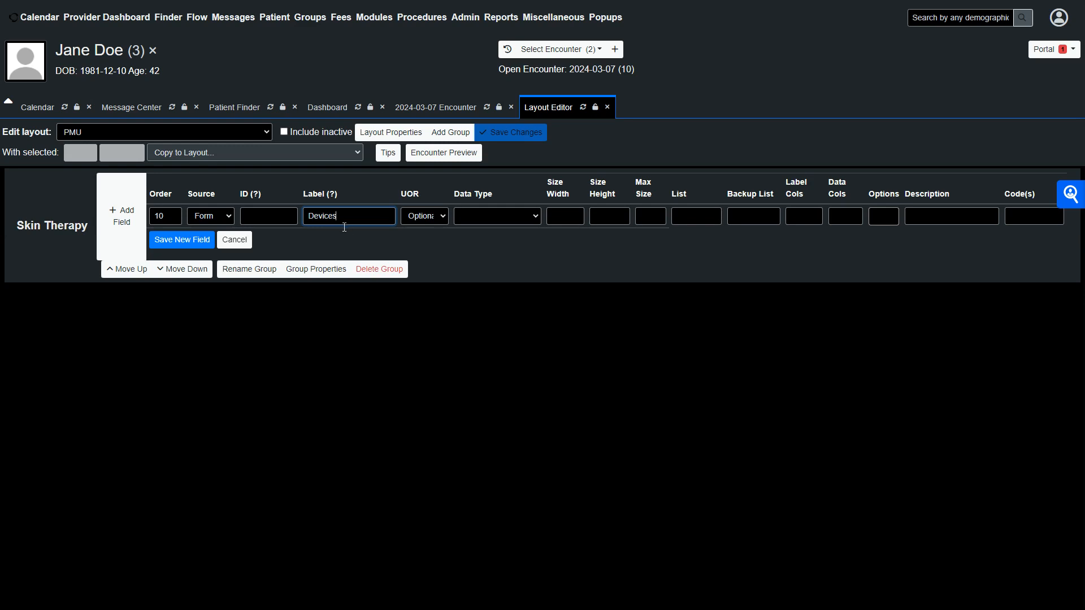
pyautogui.click(494, 216)
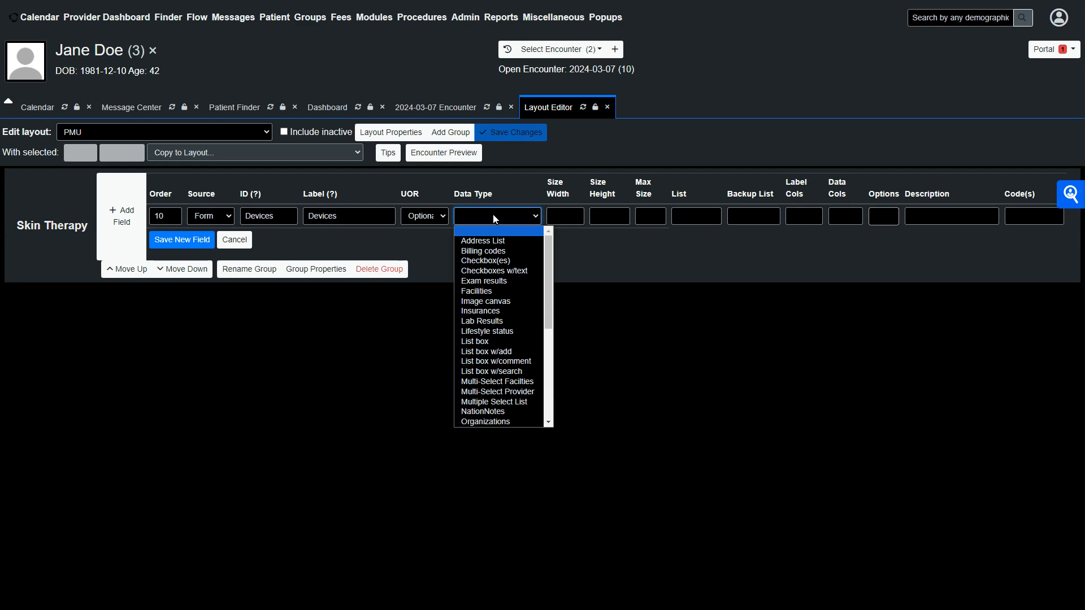
pyautogui.click(501, 261)
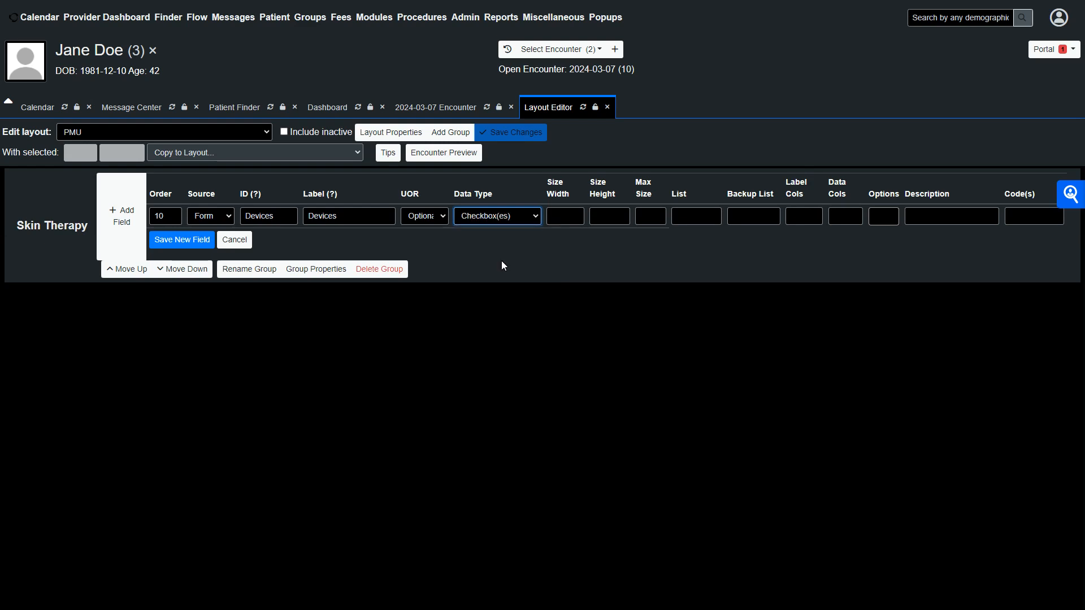
# Set the Devices field's size width to 1 and size height to 5.
pyautogui.click(564, 223)
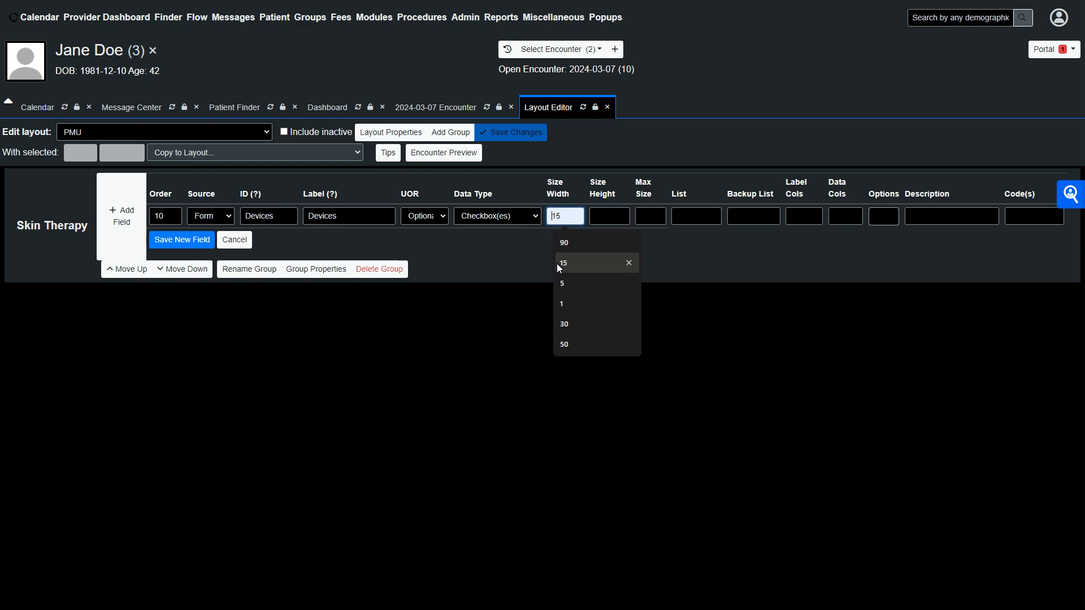
pyautogui.write('1')
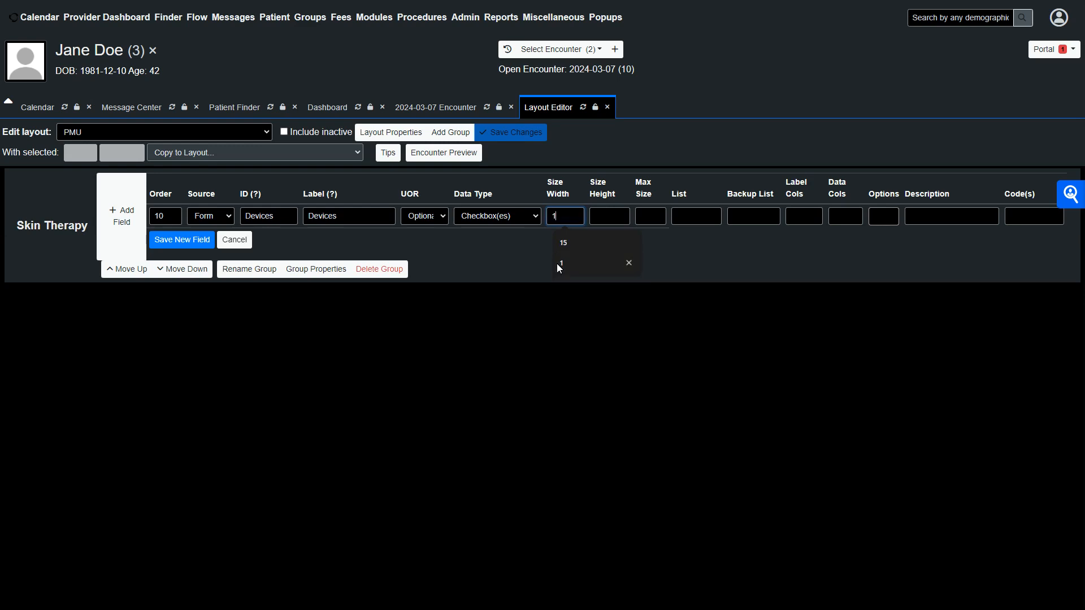
pyautogui.click(612, 224)
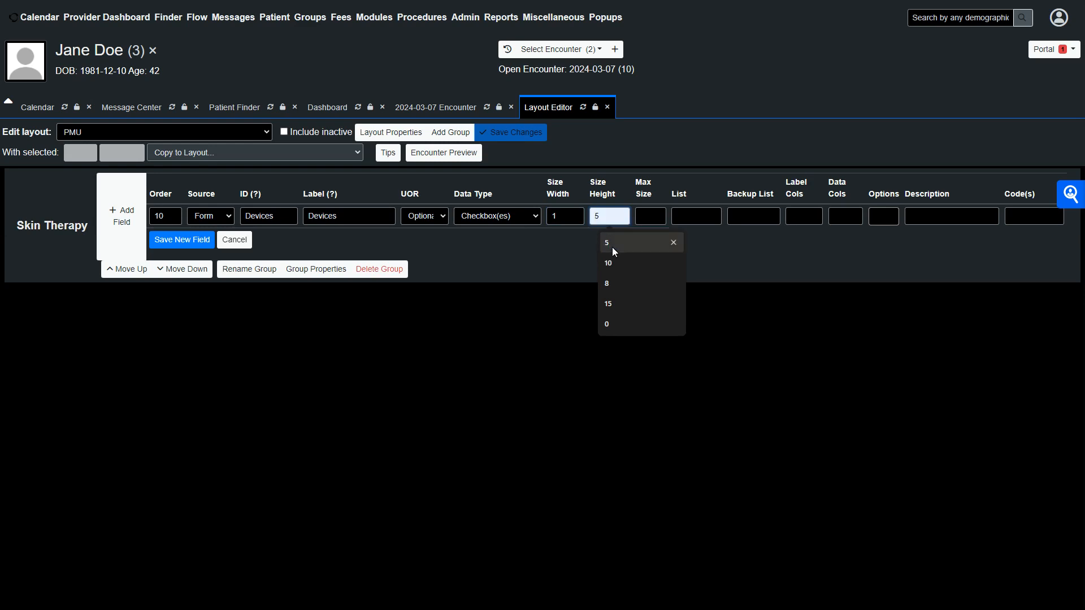
pyautogui.click(612, 248)
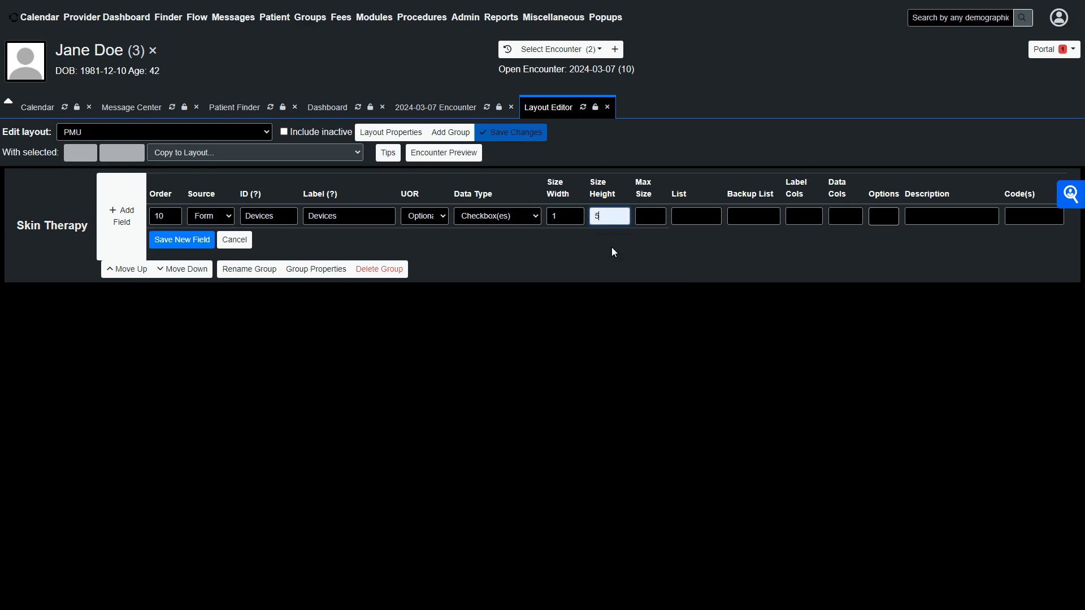
# Set the new Devices field's max size to 15 and assign it the Skin_Device list.
pyautogui.click(648, 222)
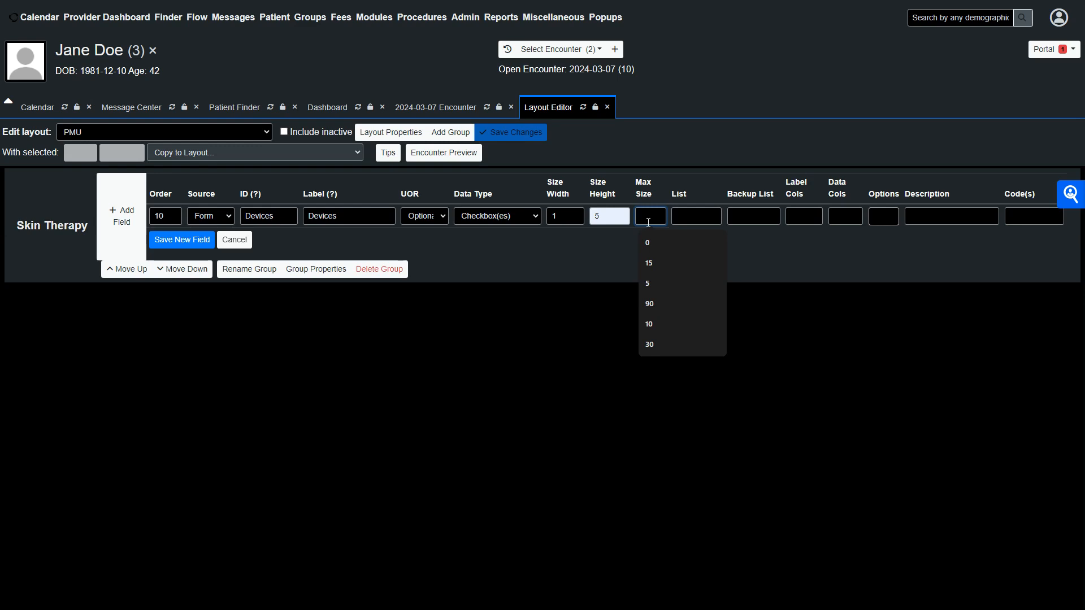
pyautogui.click(650, 263)
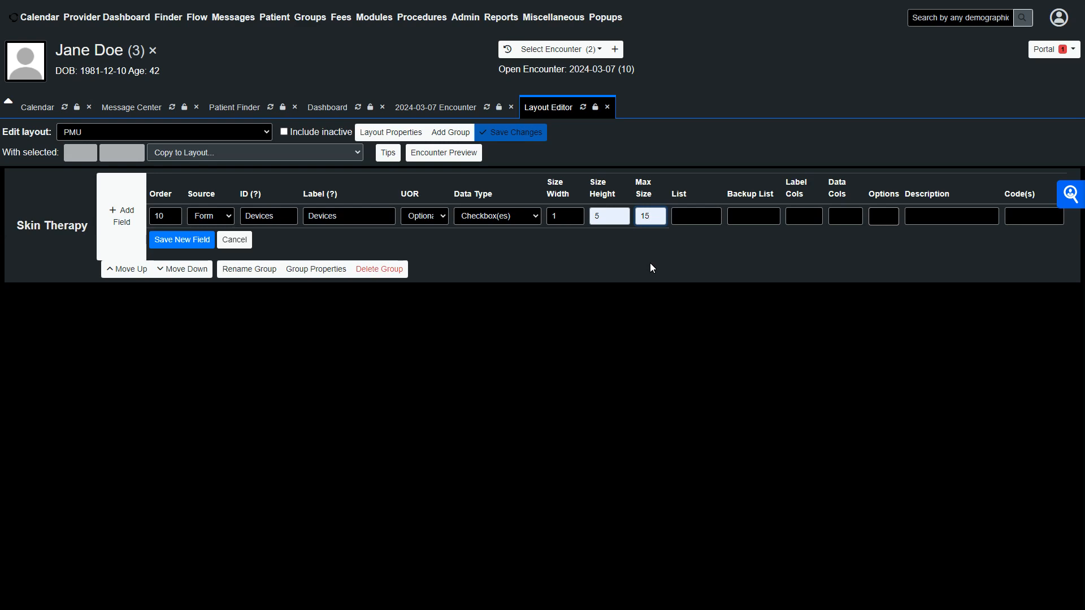
pyautogui.click(690, 224)
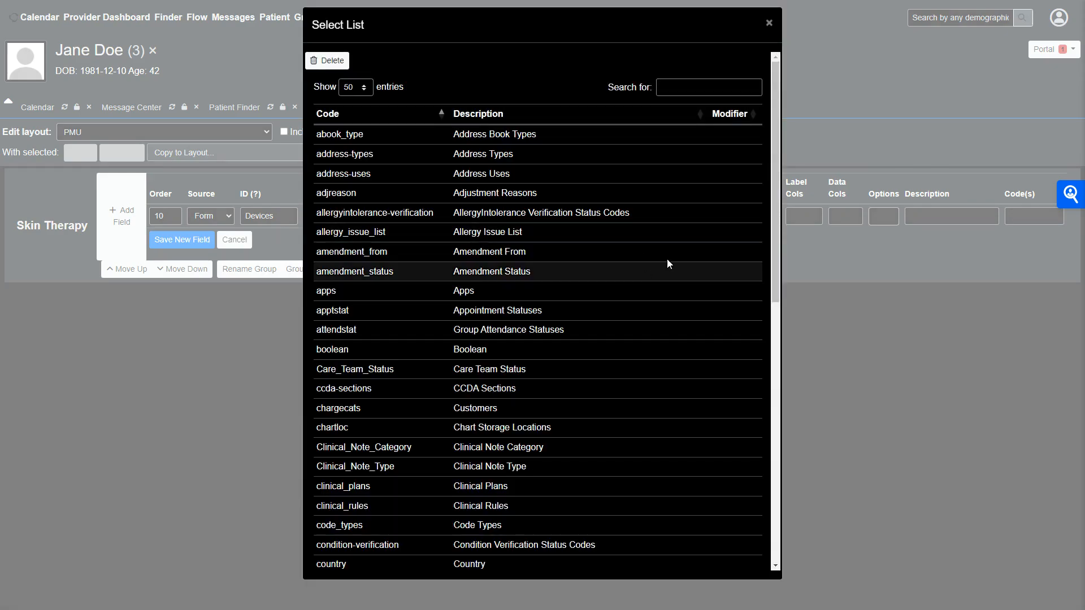
pyautogui.click(681, 93)
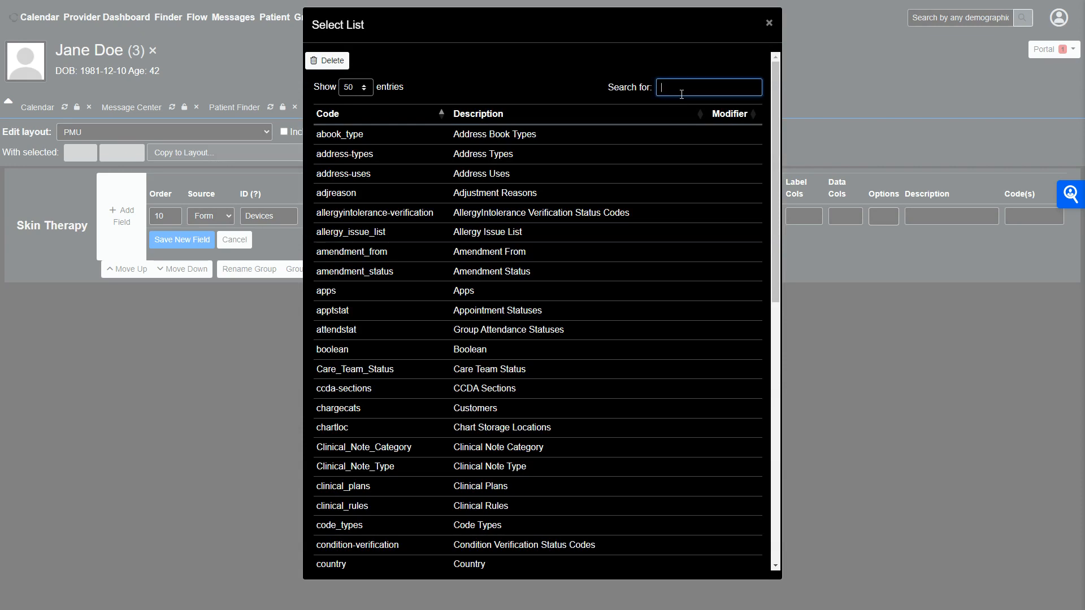
pyautogui.write('skin')
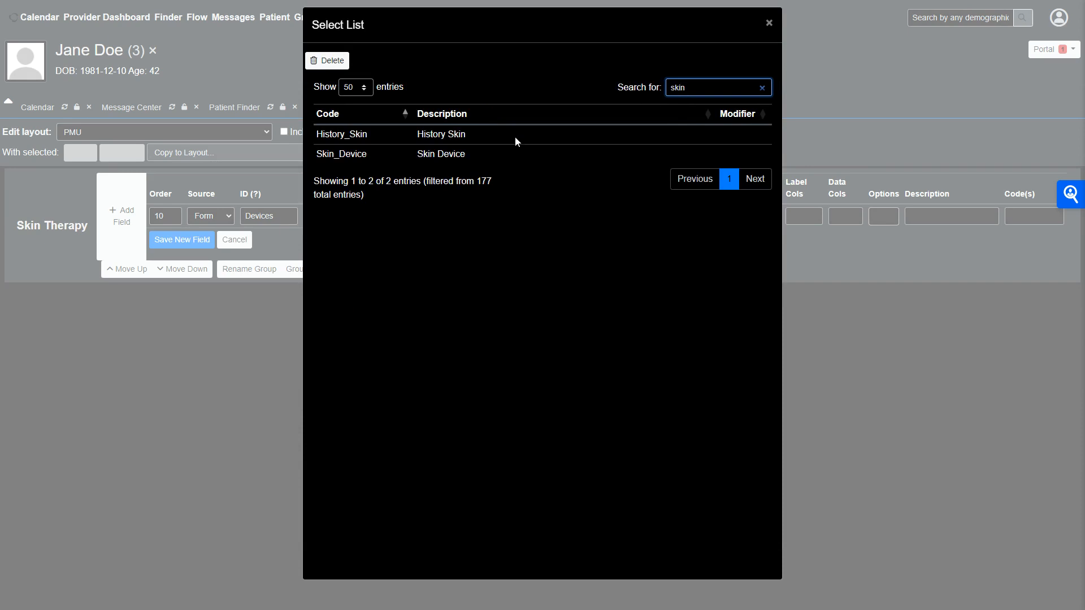
pyautogui.click(367, 156)
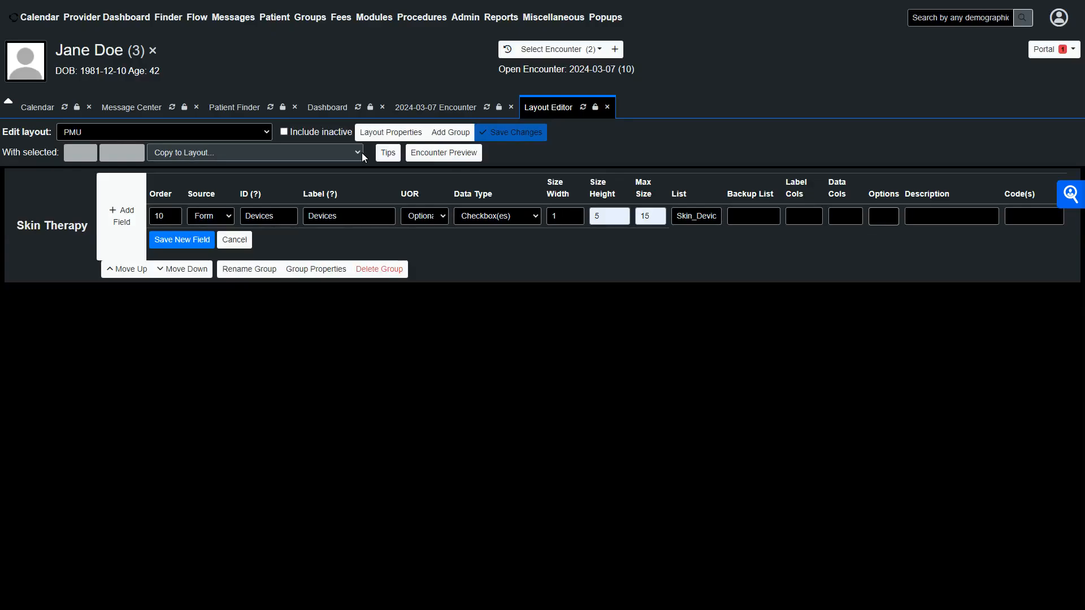
# Set the Devices field's label columns to 2 and data columns to 3, and save the new field.
pyautogui.click(805, 220)
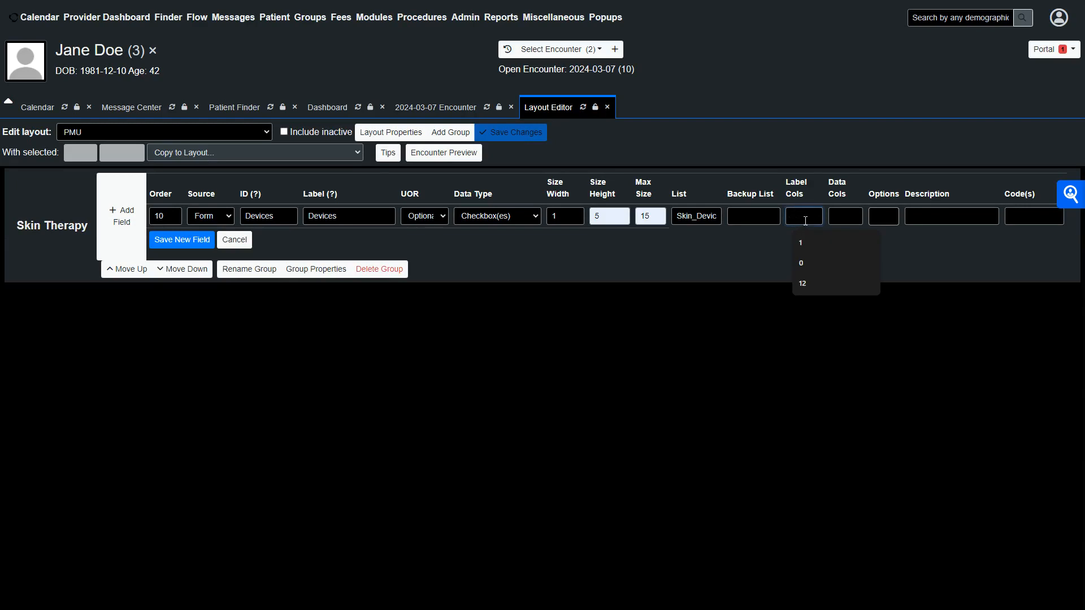
pyautogui.write('2')
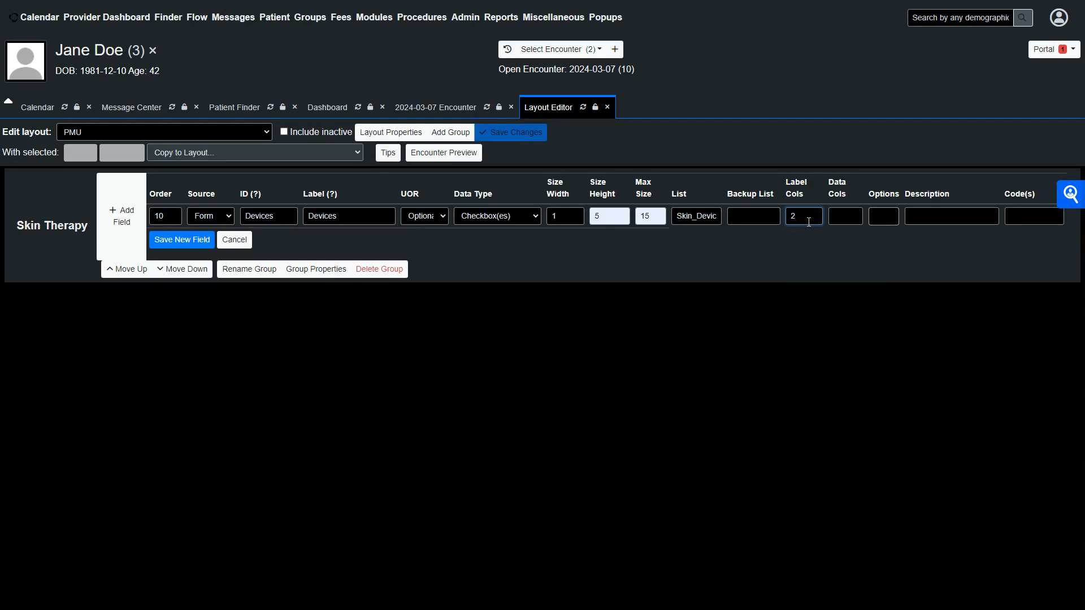
pyautogui.click(843, 222)
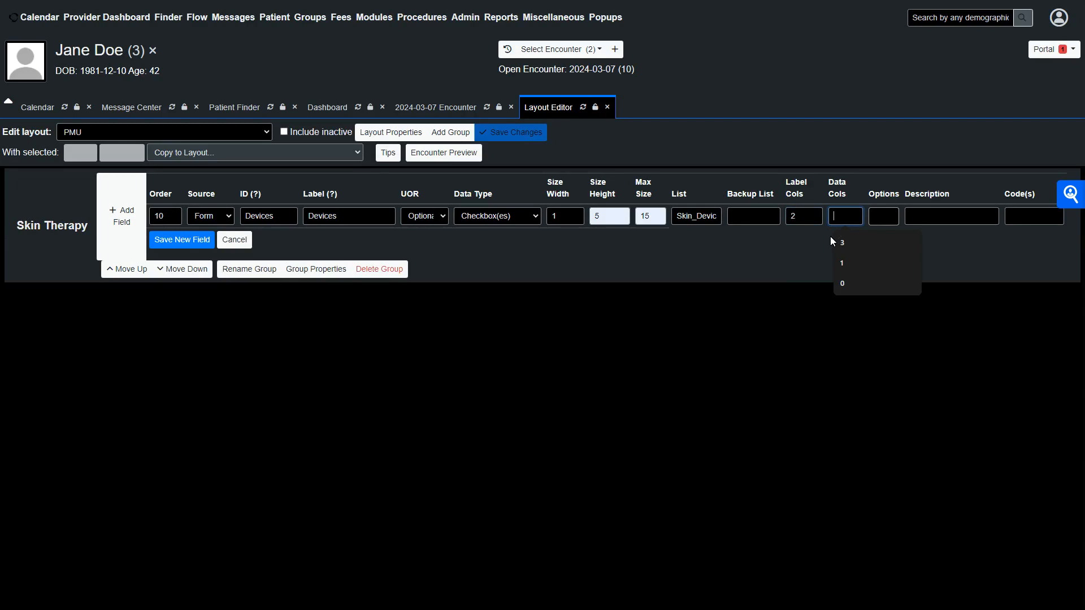
pyautogui.click(832, 240)
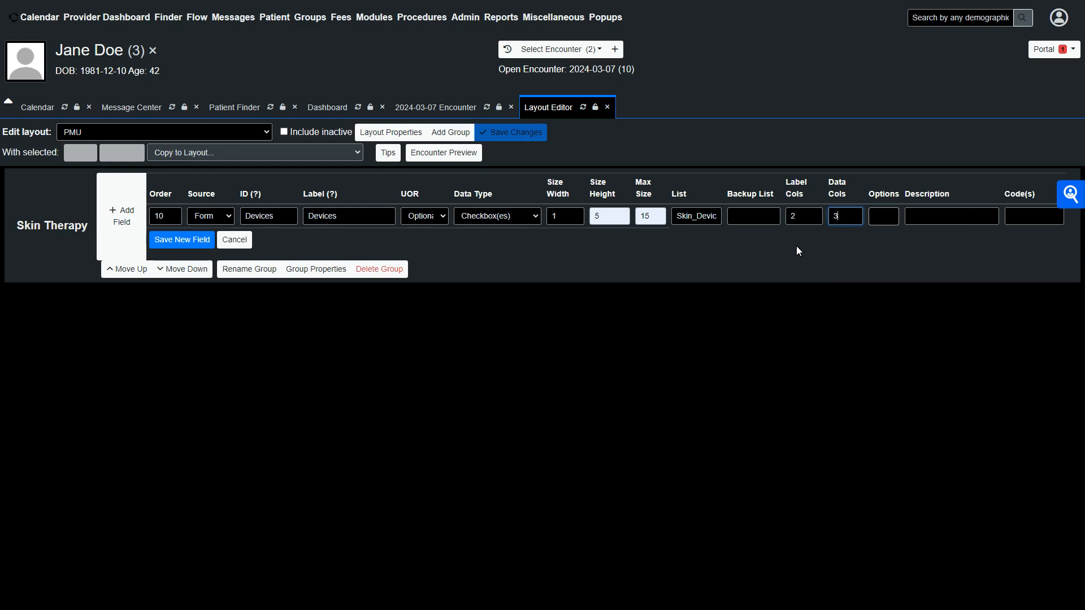
pyautogui.click(183, 240)
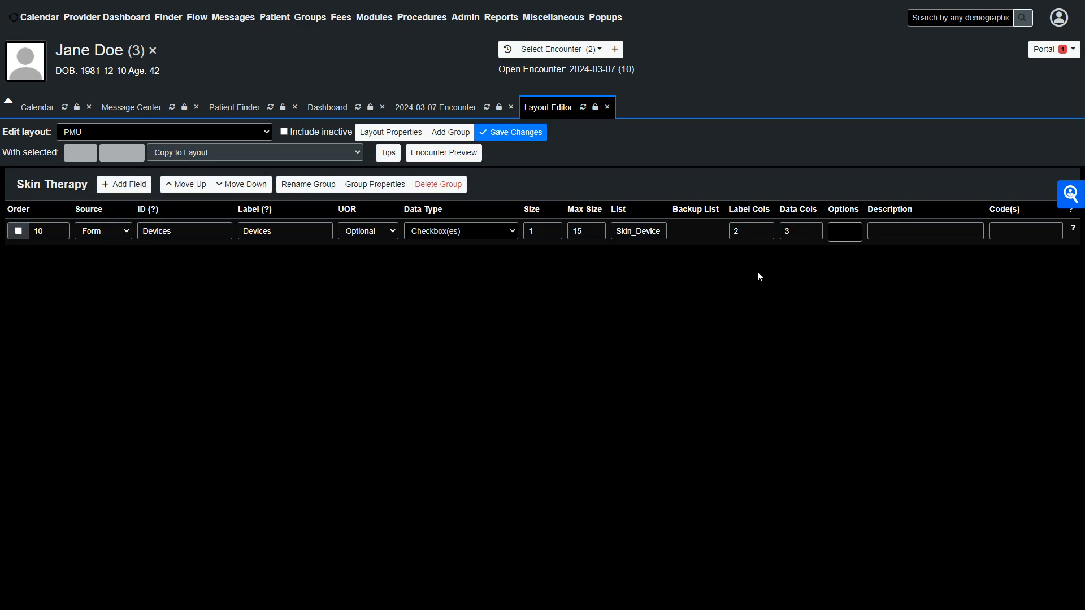
# Preview the PMU encounter form and test the Dr Pen and Syringe checkboxes, closing the preview when done.
pyautogui.click(454, 159)
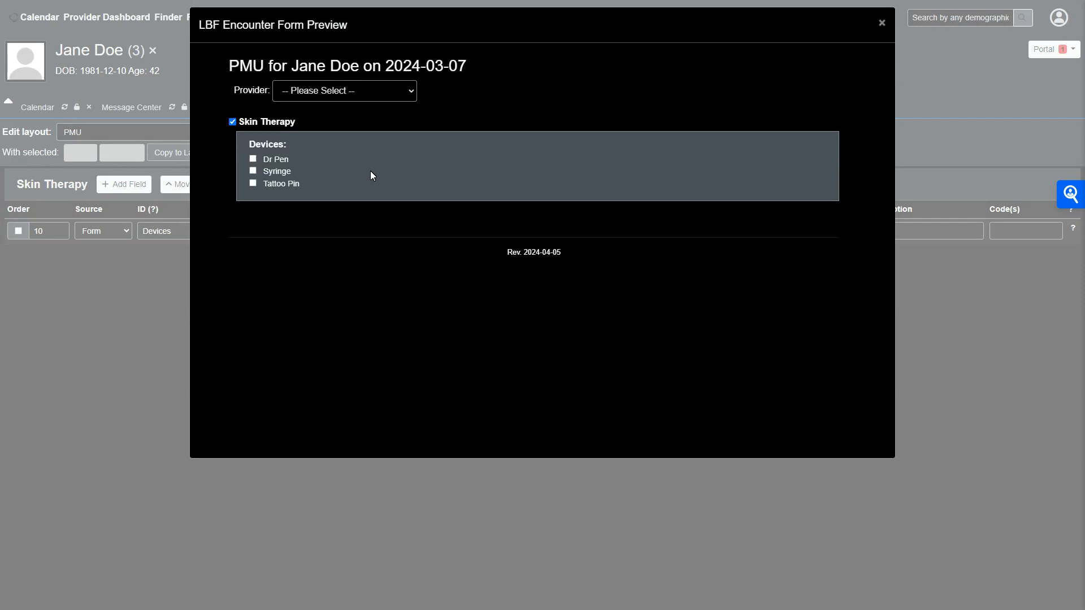
pyautogui.click(253, 160)
pyautogui.click(253, 171)
pyautogui.click(880, 27)
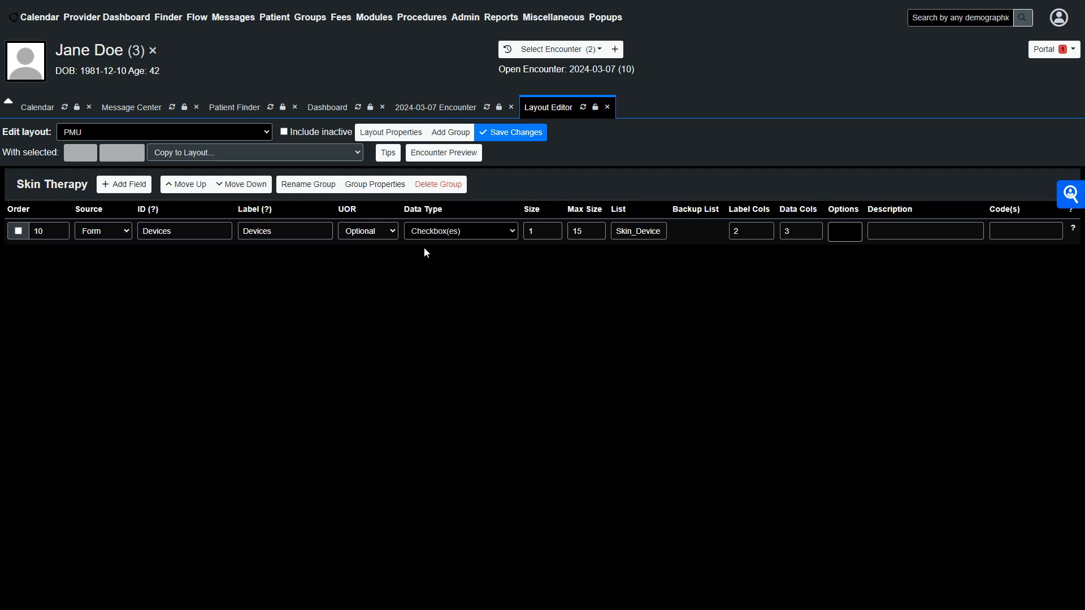
# Change the Devices field's data type to Radio buttons and save the layout.
pyautogui.click(458, 230)
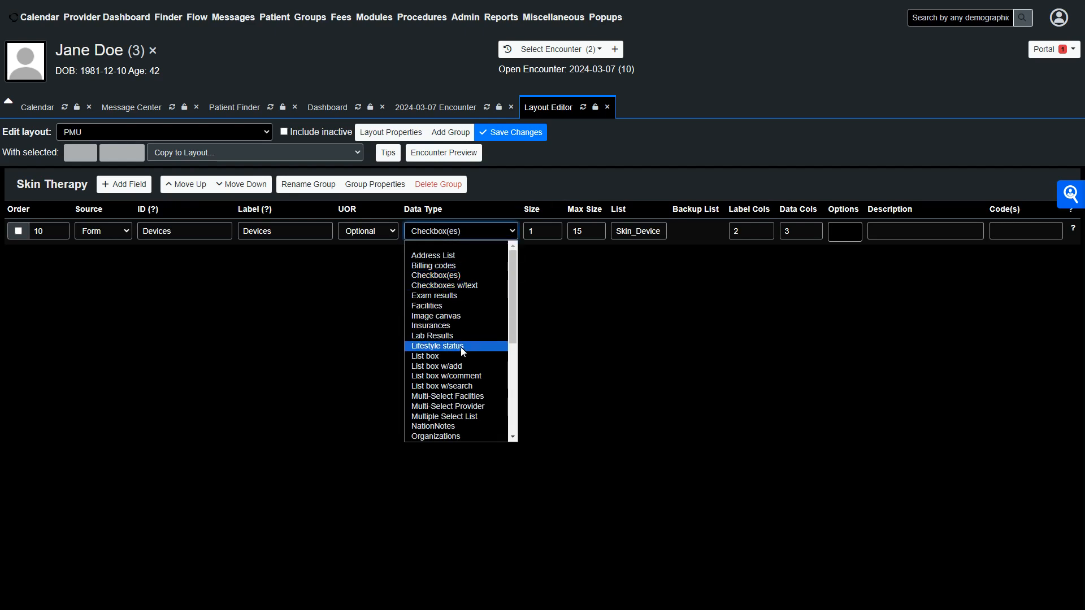
pyautogui.scroll(-3, 462, 351)
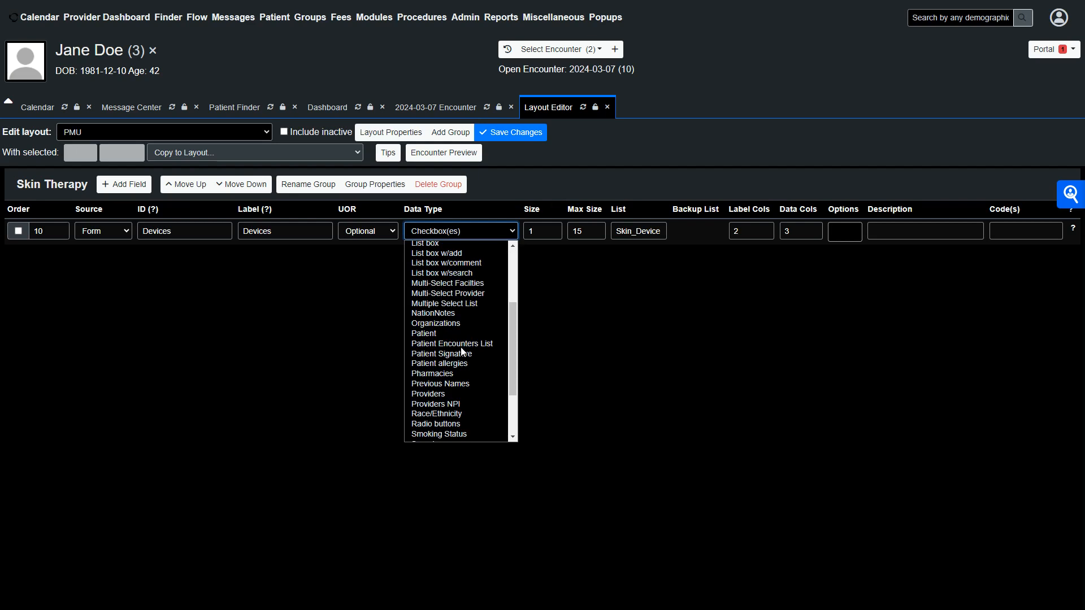
pyautogui.click(452, 422)
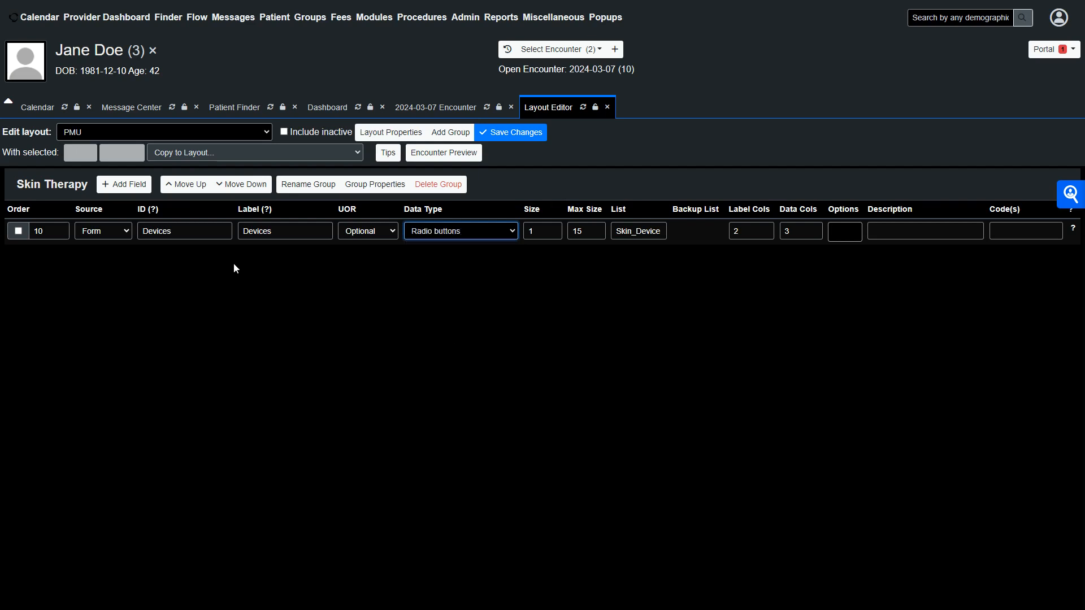
pyautogui.click(515, 134)
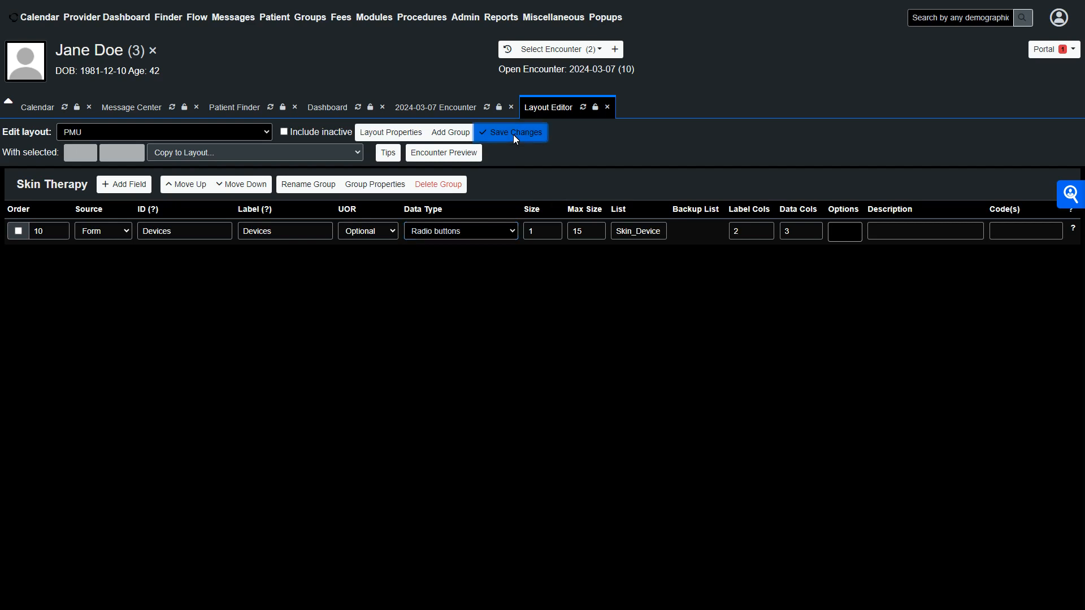
# Preview the PMU form and test the Tattoo Pin and Dr Pen radio buttons, closing the preview when done.
pyautogui.click(475, 155)
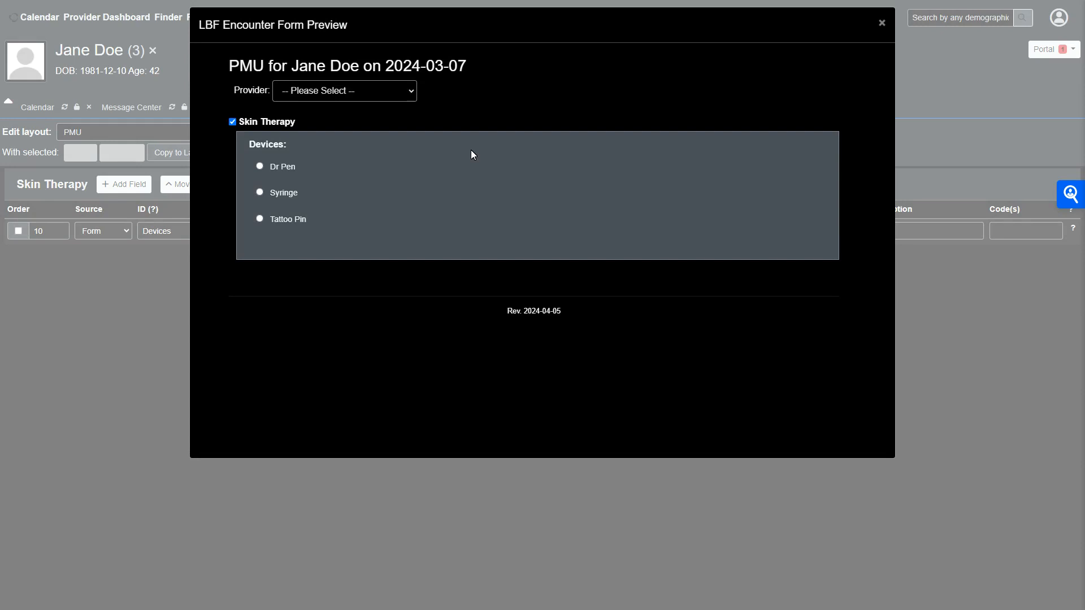
pyautogui.click(260, 219)
pyautogui.click(259, 166)
pyautogui.click(882, 23)
# Switch the Devices field's data type to List box and save the layout.
pyautogui.click(474, 232)
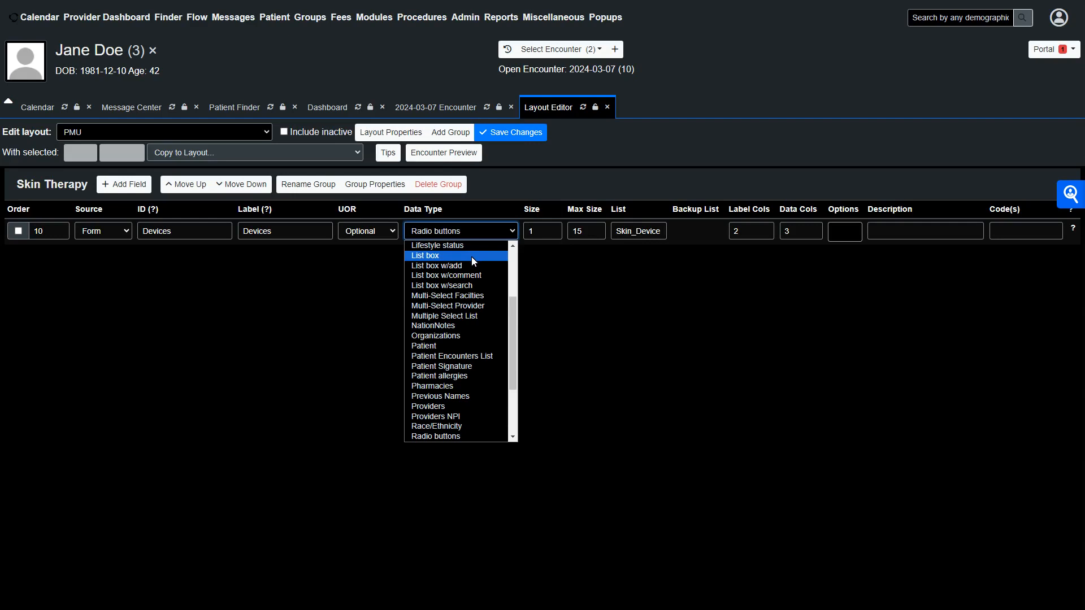
pyautogui.click(472, 256)
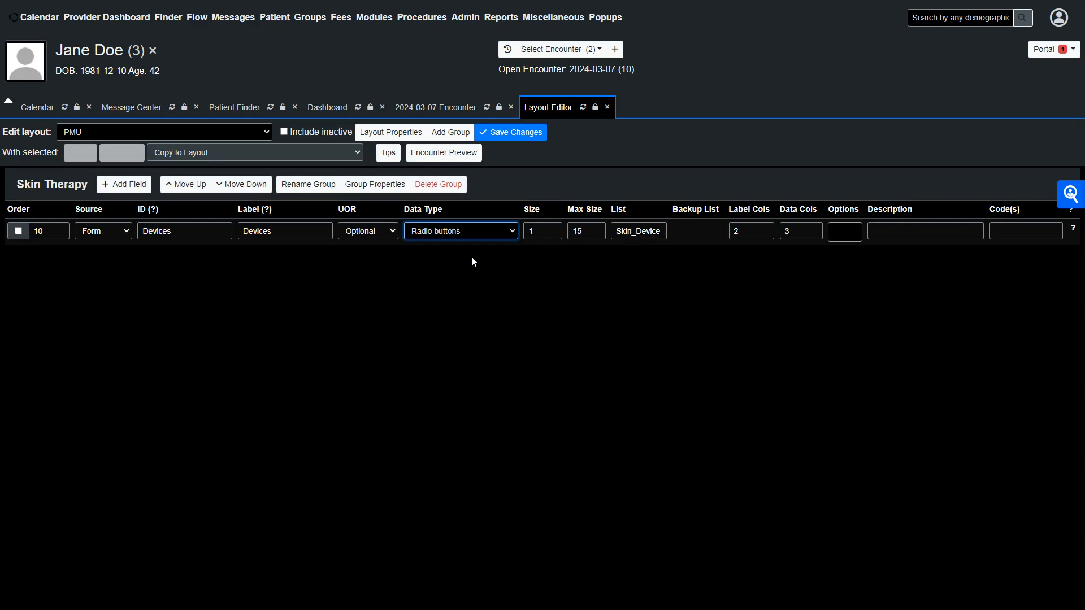
pyautogui.click(514, 139)
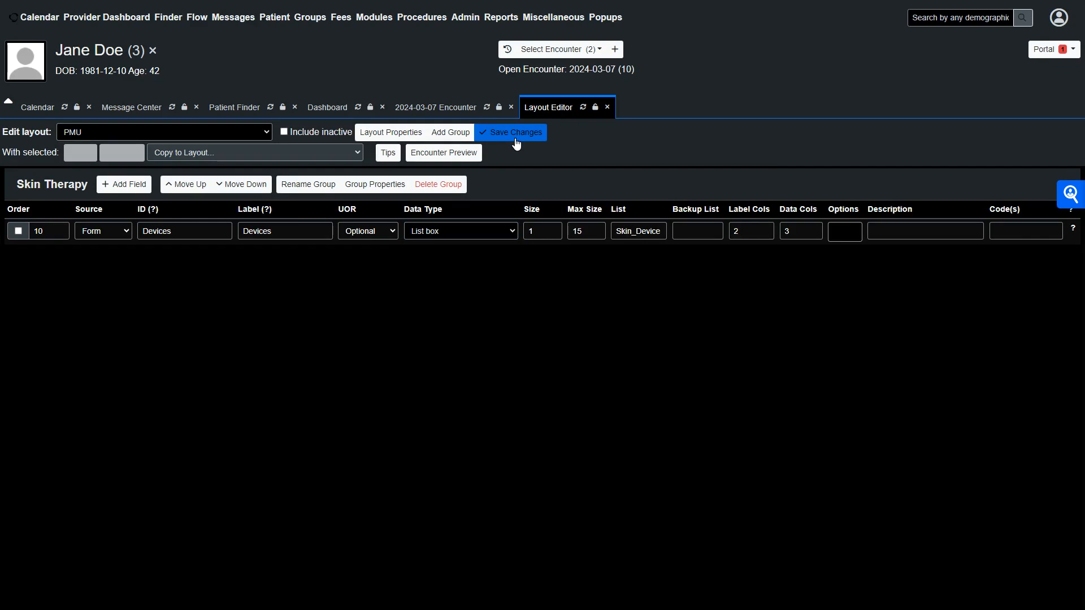
# Preview the PMU form, examine the Devices list choices and select Dr Pen, closing the preview when done.
pyautogui.click(467, 156)
pyautogui.click(307, 163)
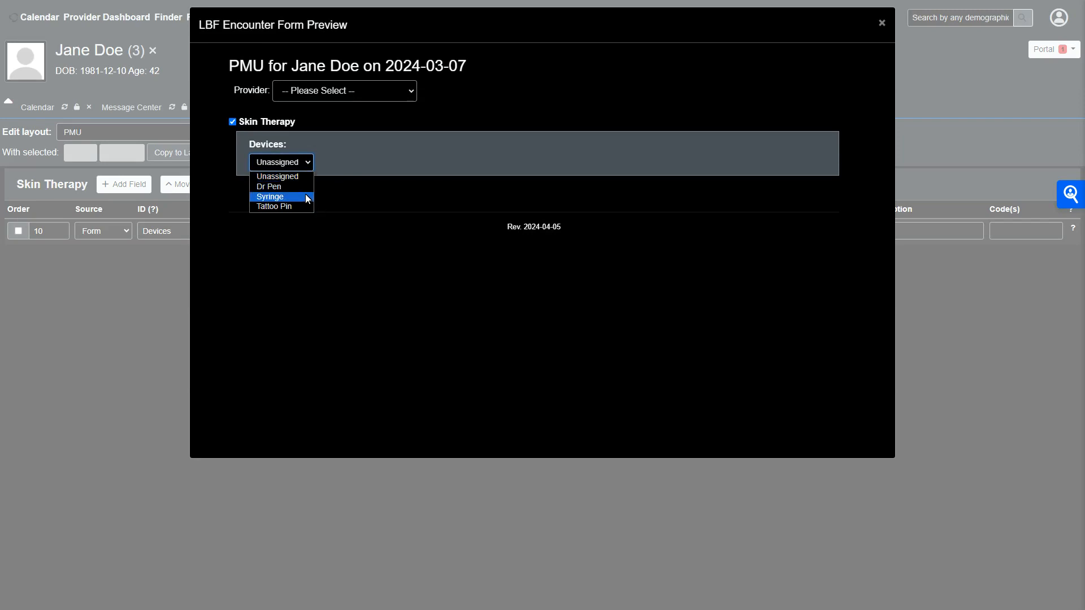
pyautogui.click(366, 148)
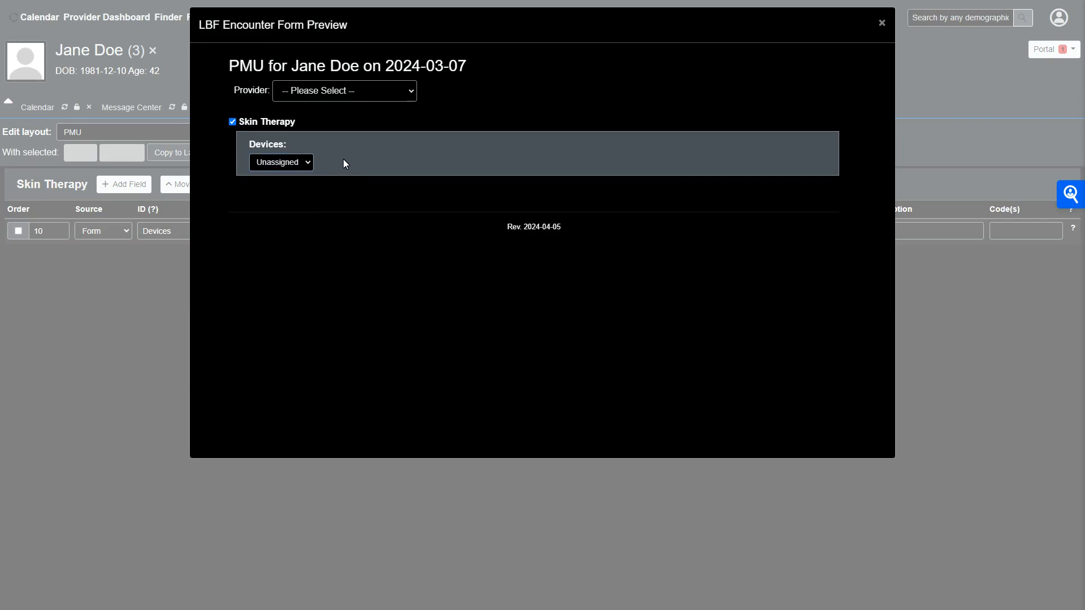
pyautogui.click(308, 163)
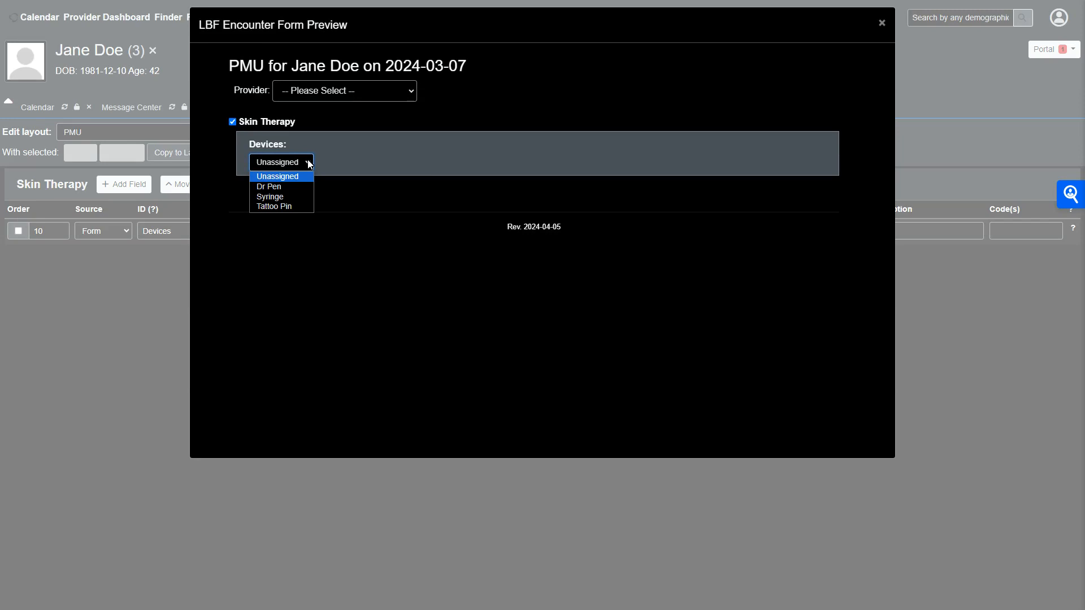
pyautogui.click(293, 186)
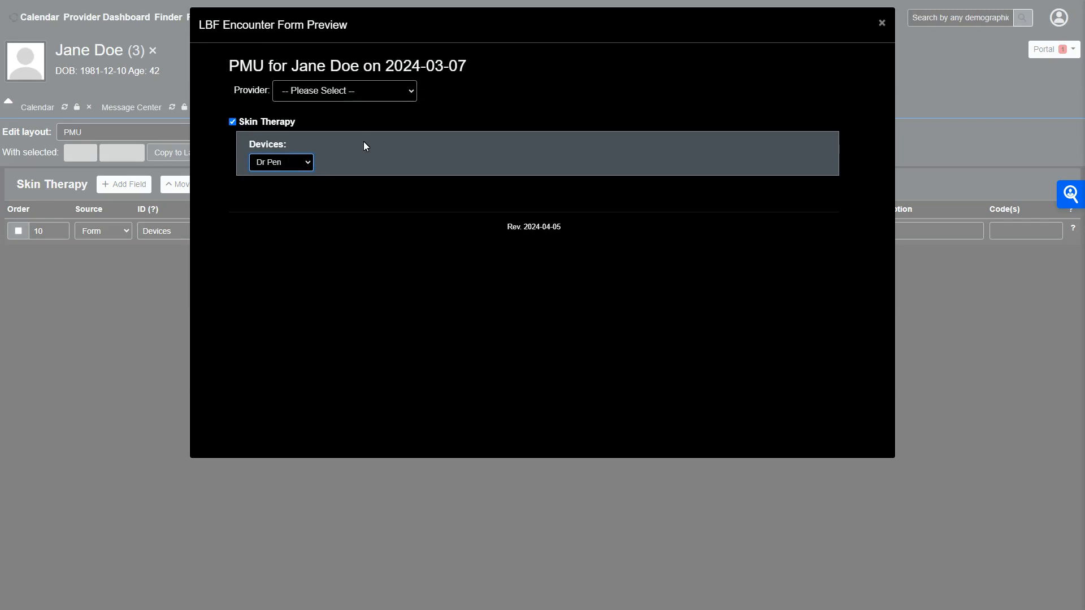
pyautogui.click(882, 26)
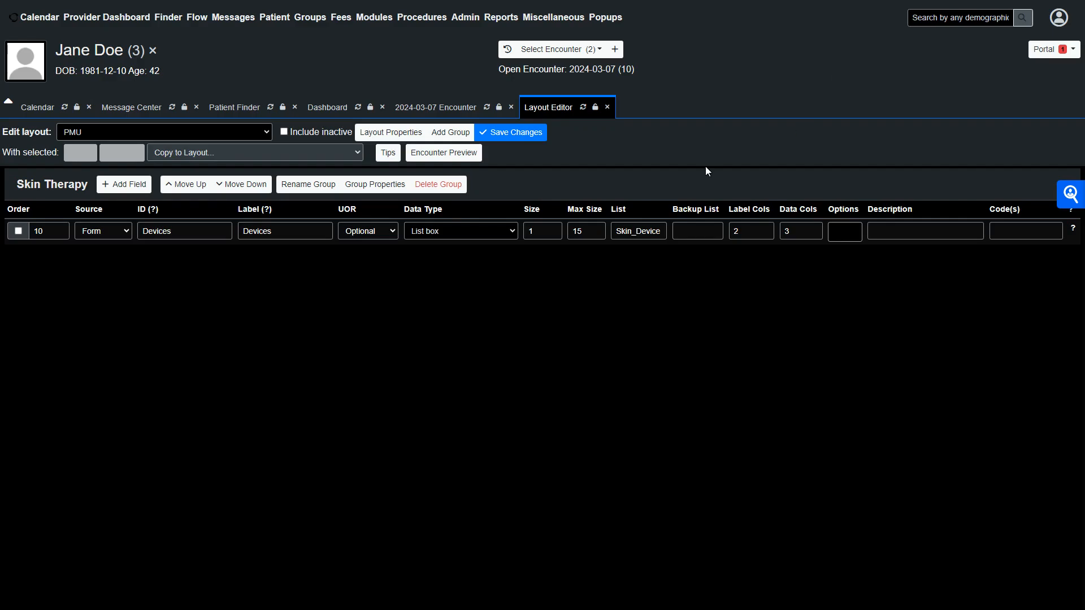
# Set the Devices field's data type back to Radio buttons and save the layout changes.
pyautogui.click(449, 235)
pyautogui.scroll(-6, 456, 350)
pyautogui.scroll(3, 456, 349)
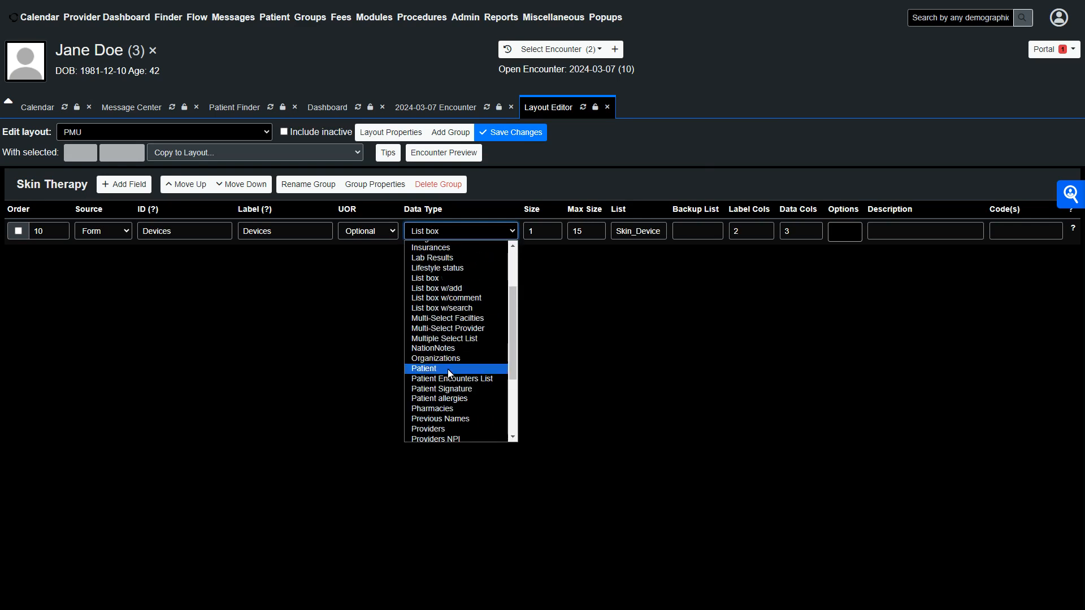
pyautogui.scroll(-4, 447, 369)
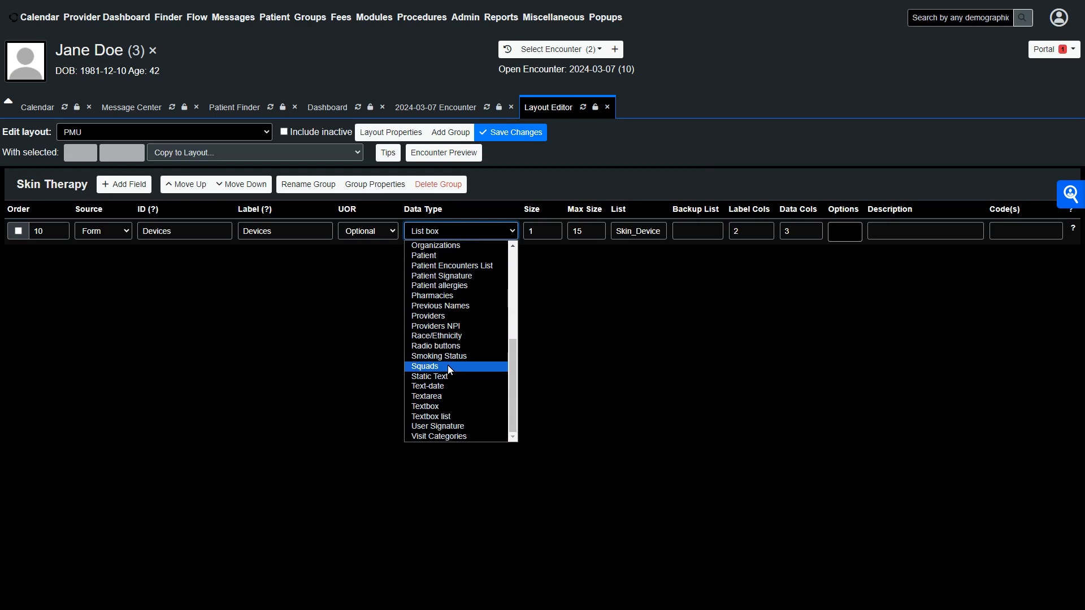
pyautogui.click(446, 347)
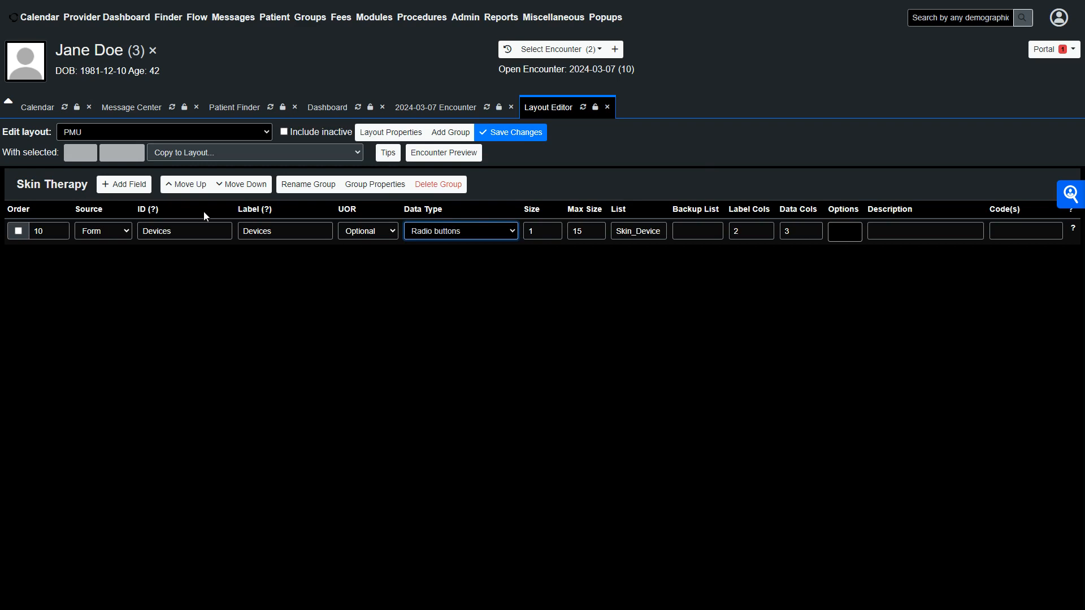
pyautogui.click(514, 137)
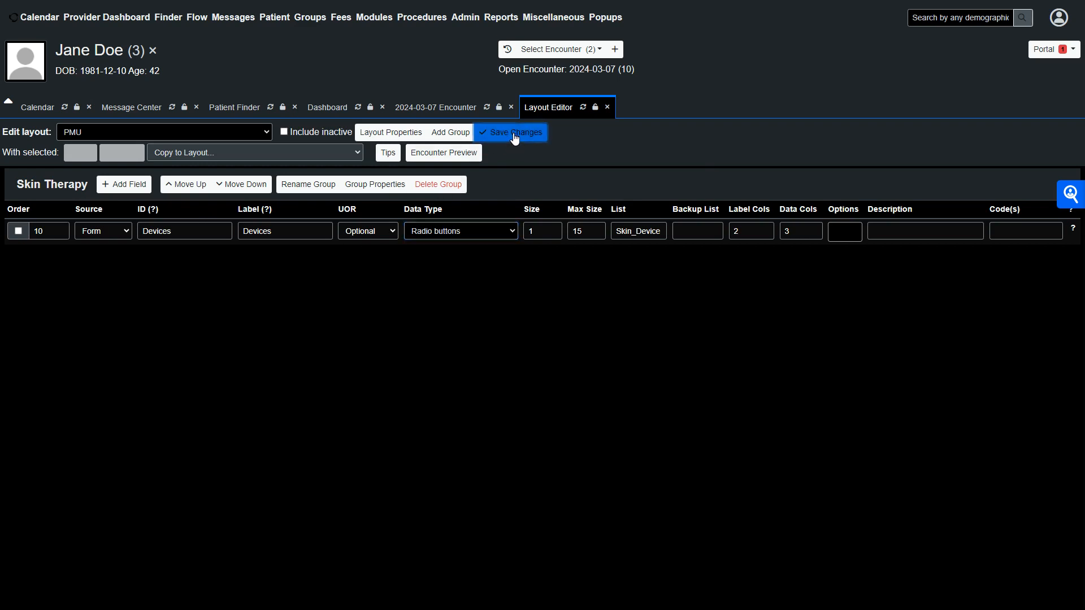
# Preview the PMU form and select the Syringe radio button, closing the preview when done.
pyautogui.click(471, 156)
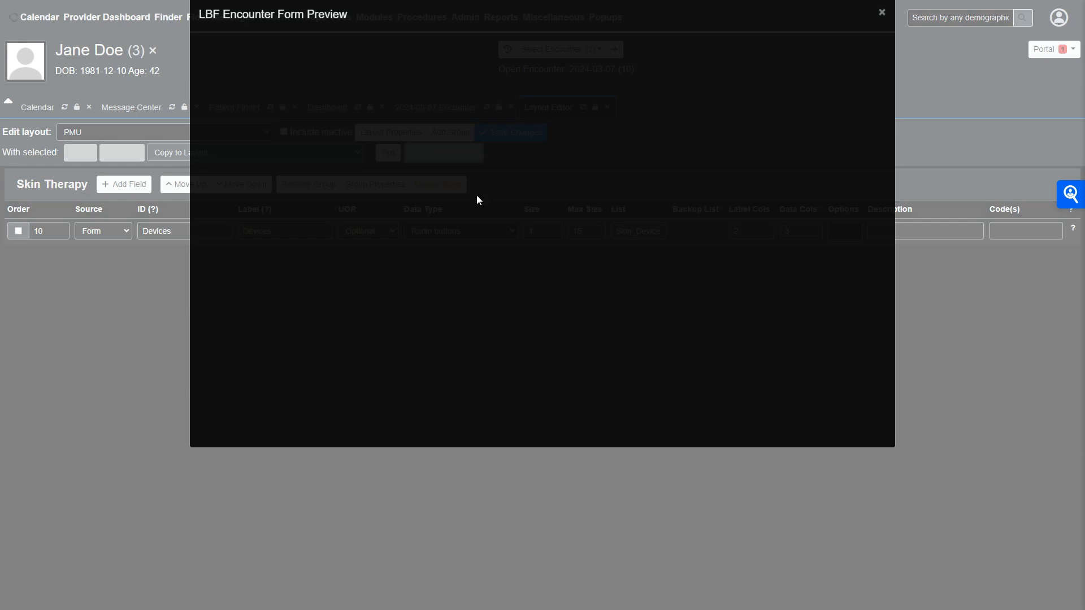
pyautogui.click(260, 192)
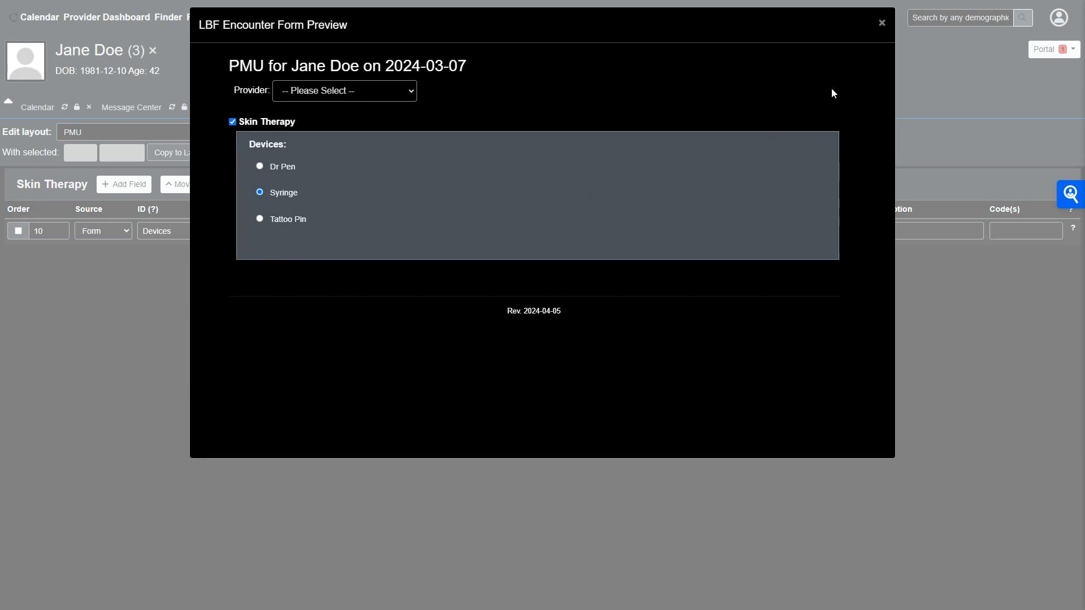
pyautogui.click(881, 23)
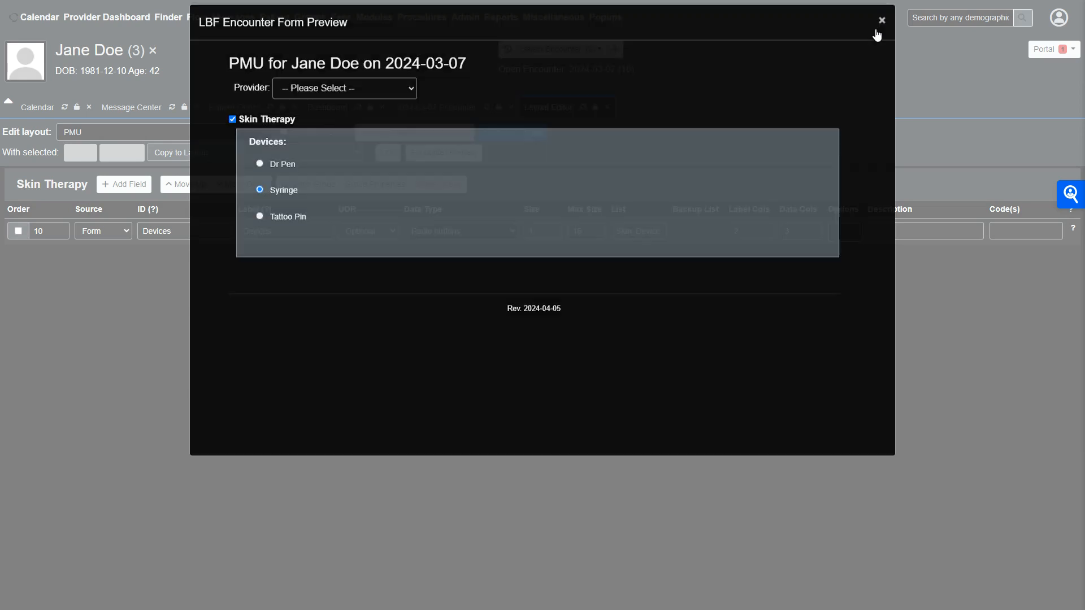
# Set the Devices field's size to 5 and save the layout.
pyautogui.moveTo(541, 236); pyautogui.dragTo(531, 235)
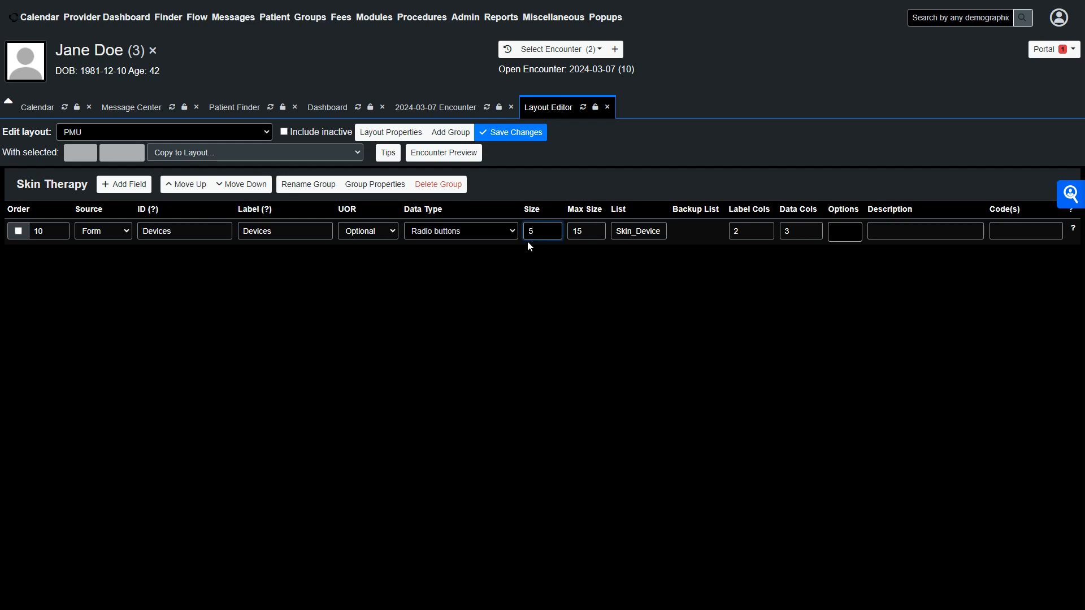
pyautogui.click(507, 135)
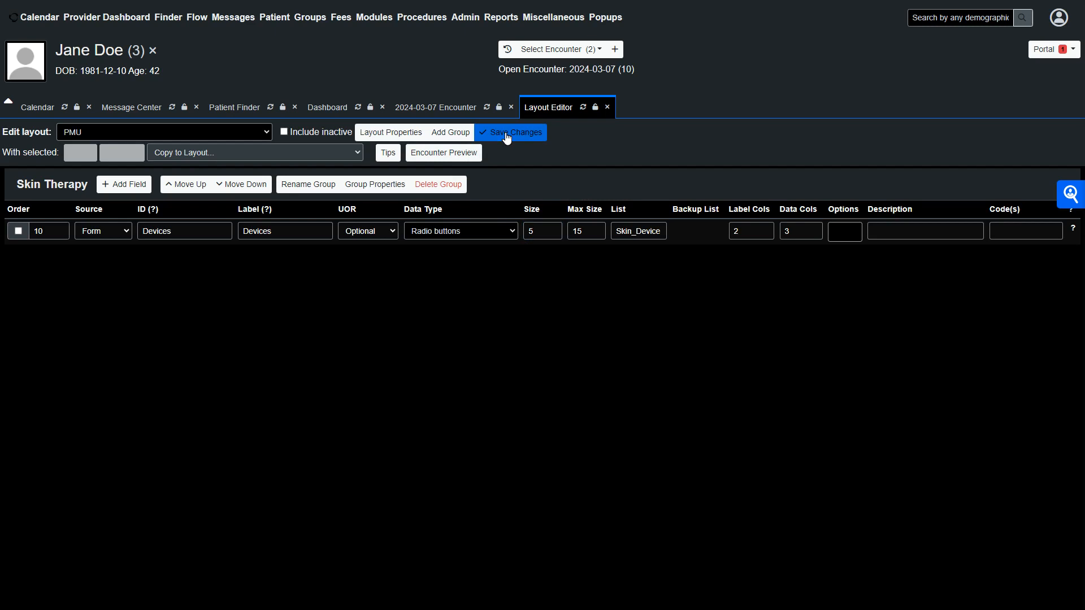
# Save the layout and preview the PMU form to examine the Devices radio buttons, closing the preview when done.
pyautogui.click(521, 135)
pyautogui.click(447, 154)
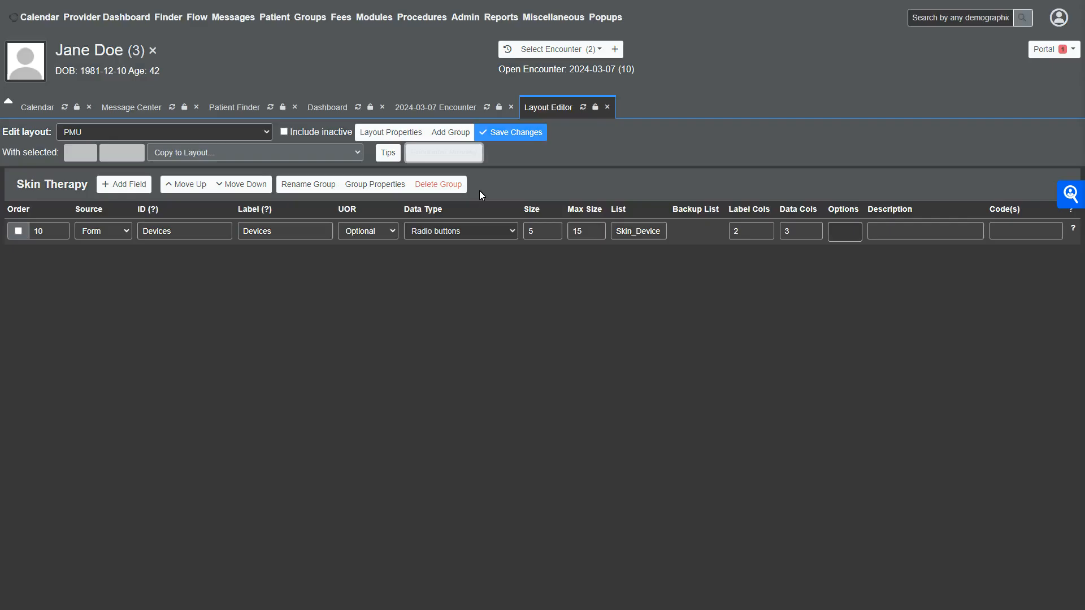
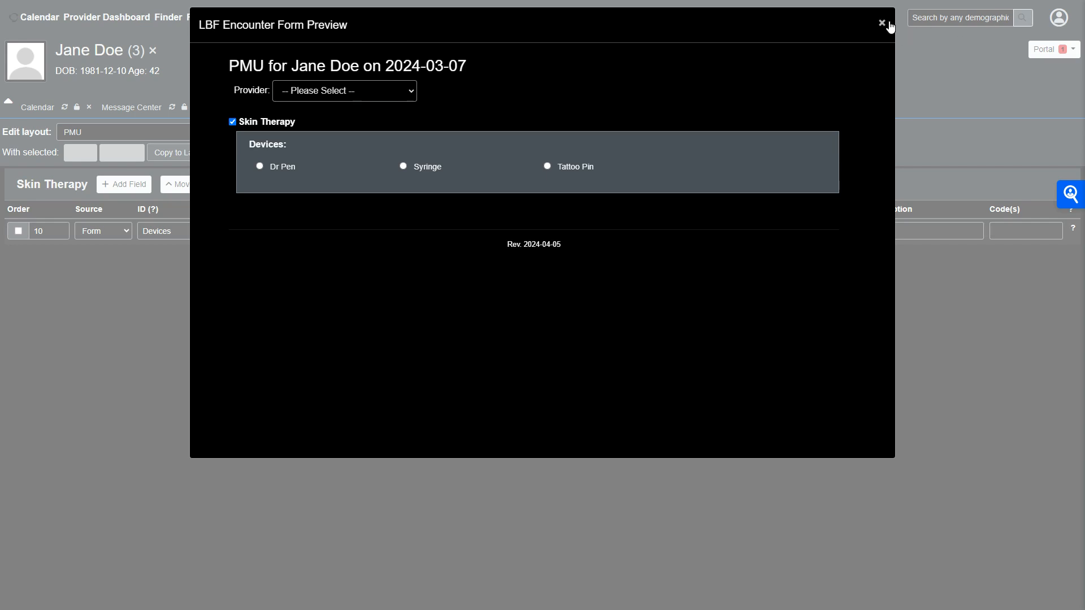
pyautogui.click(883, 23)
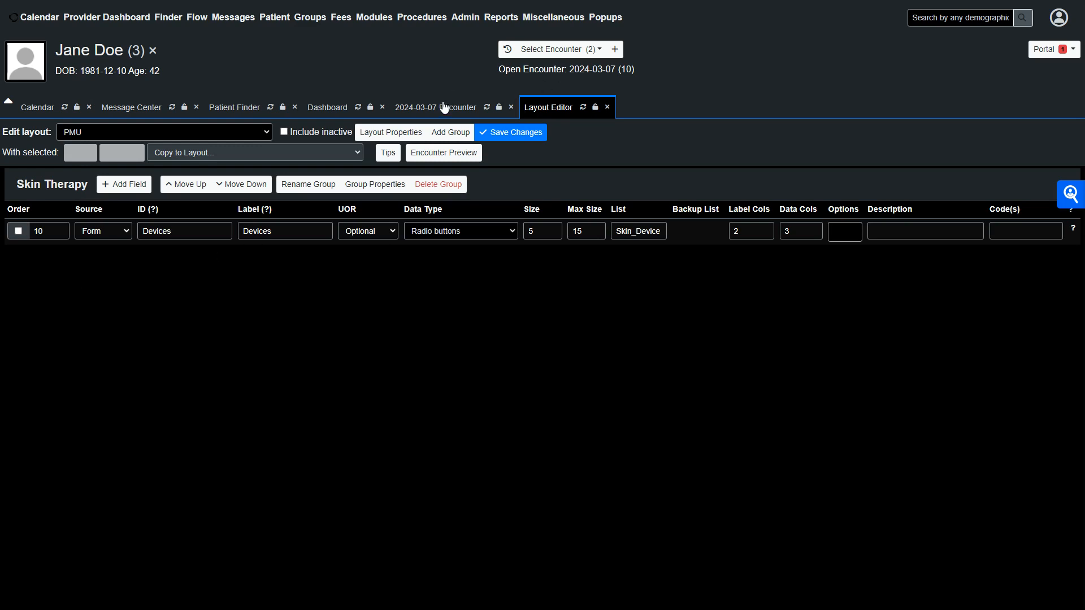
# Create a new list named Skin Product in the list manager.
pyautogui.moveTo(465, 18)
pyautogui.moveTo(525, 161)
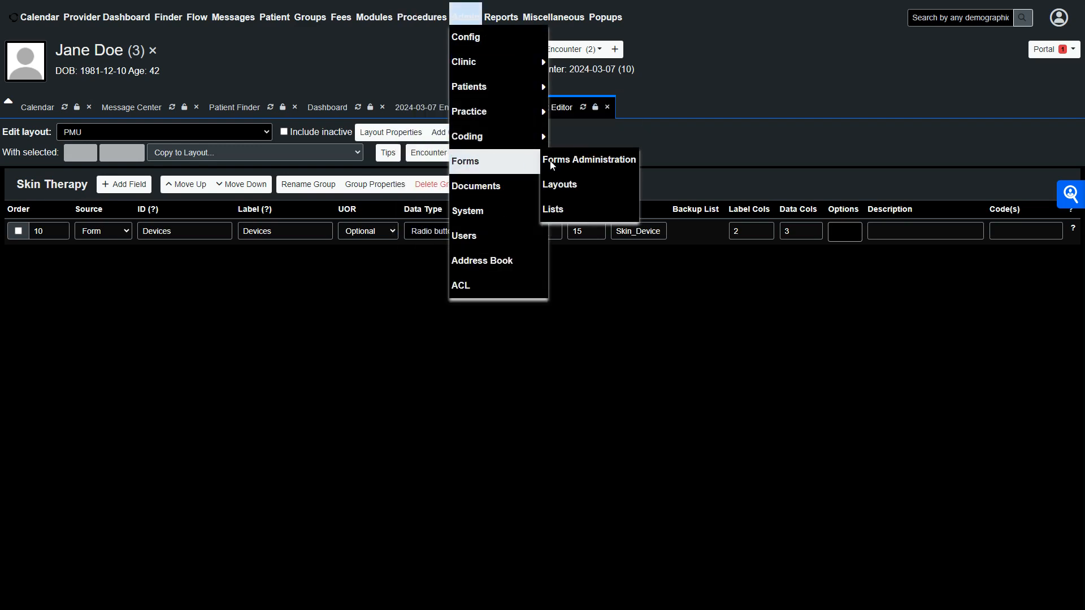
pyautogui.click(558, 206)
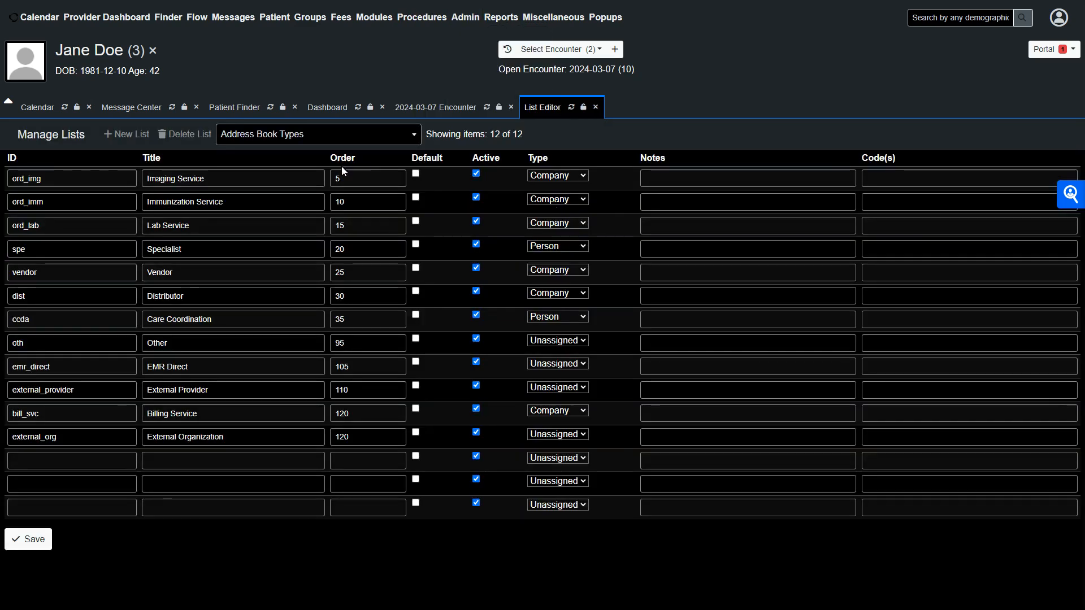
pyautogui.click(125, 135)
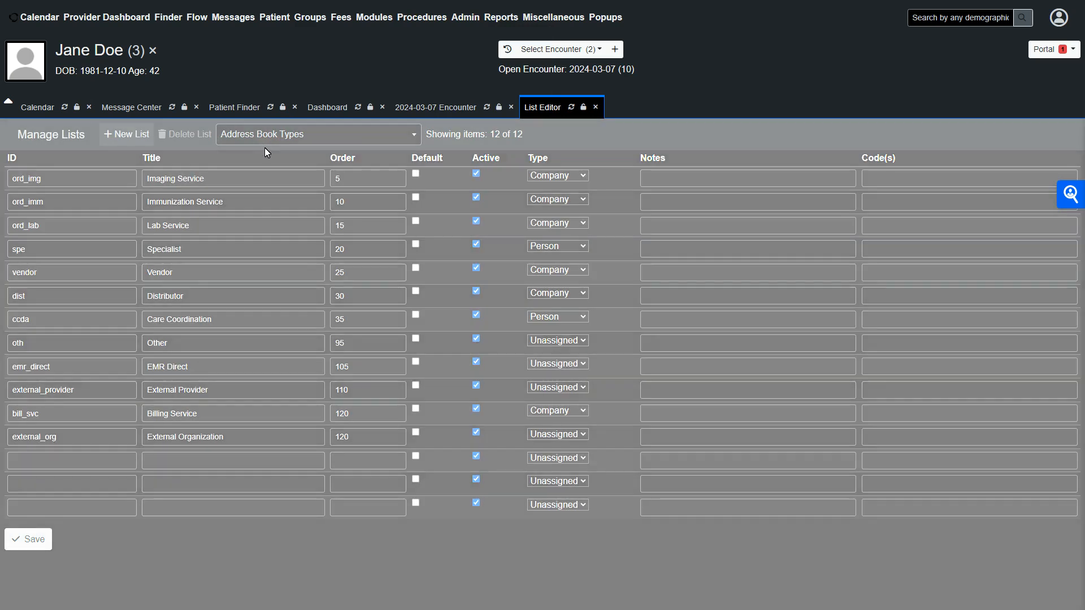
pyautogui.click(433, 212)
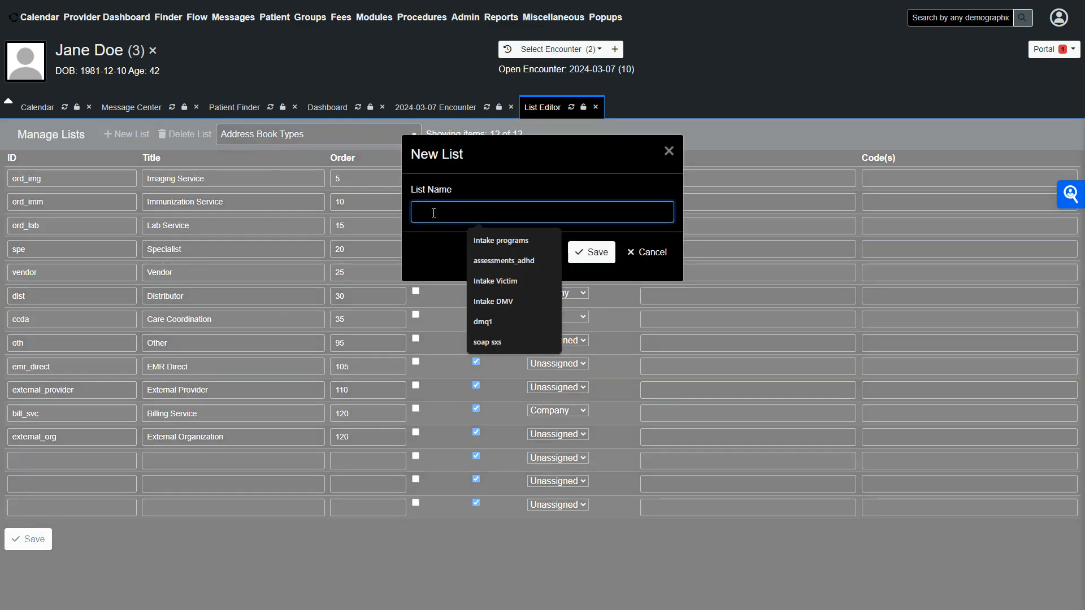
pyautogui.write('Skin')
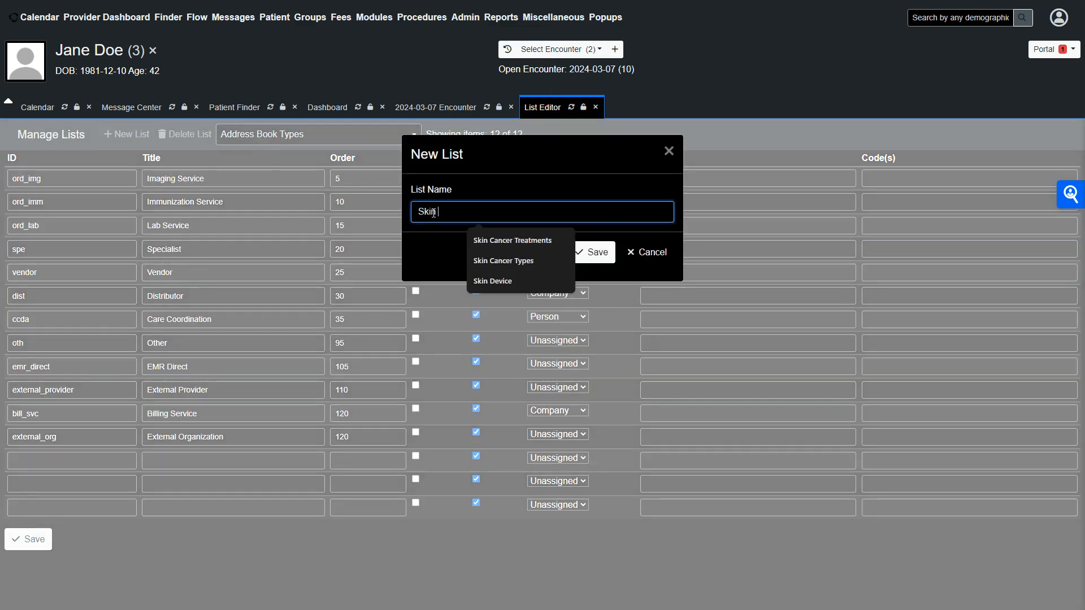
pyautogui.write(' Pro')
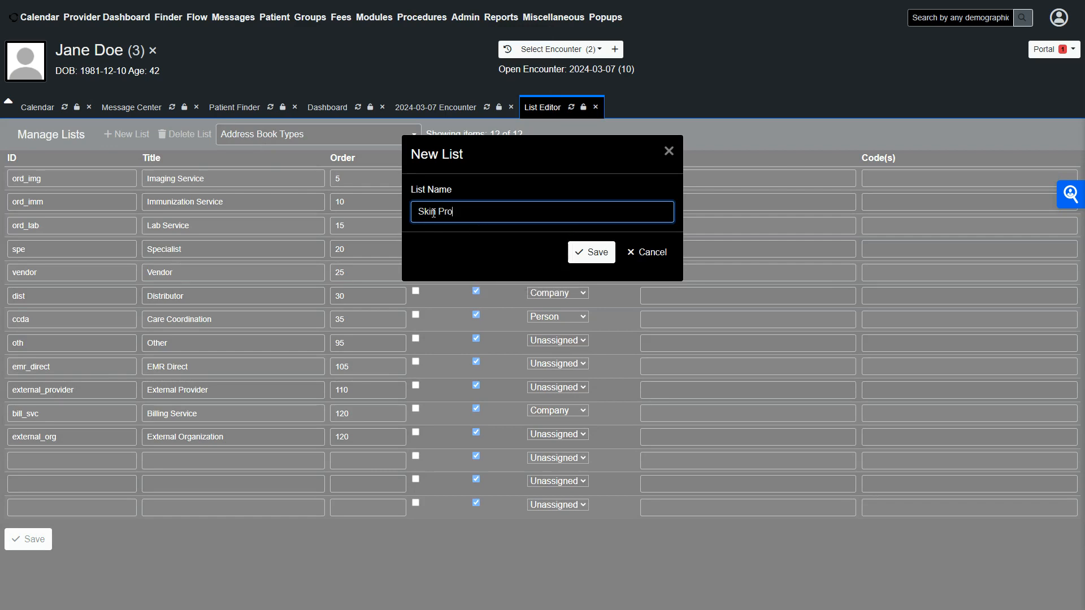
pyautogui.write('duct')
pyautogui.click(580, 252)
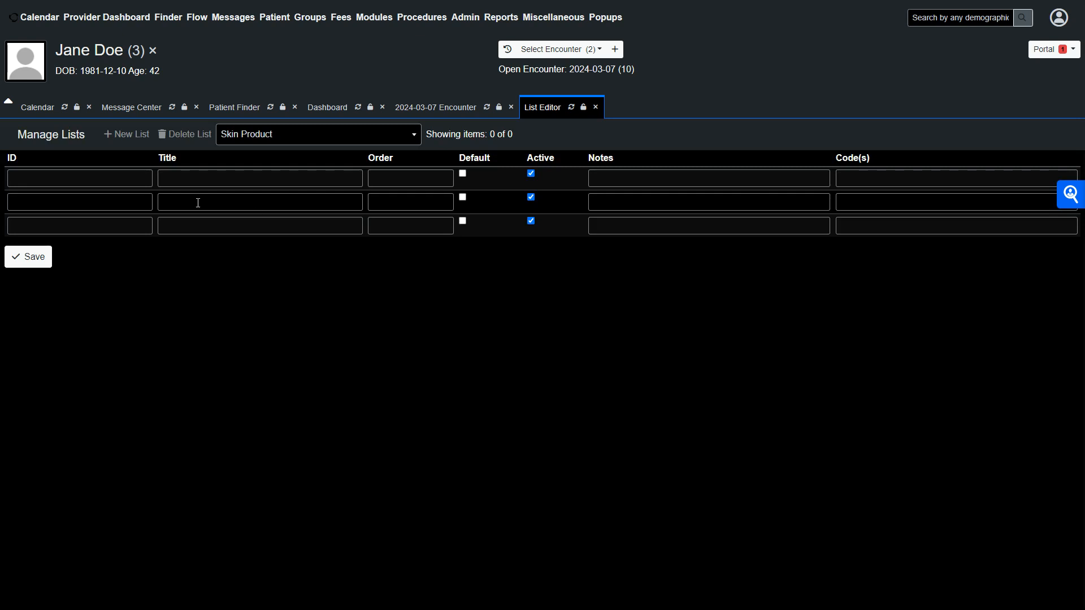
# Enter the IDs skin_product_i, skin_product_ii and skin_product_iii for the first three items of the Skin Product list.
pyautogui.click(107, 188)
pyautogui.write('skin_')
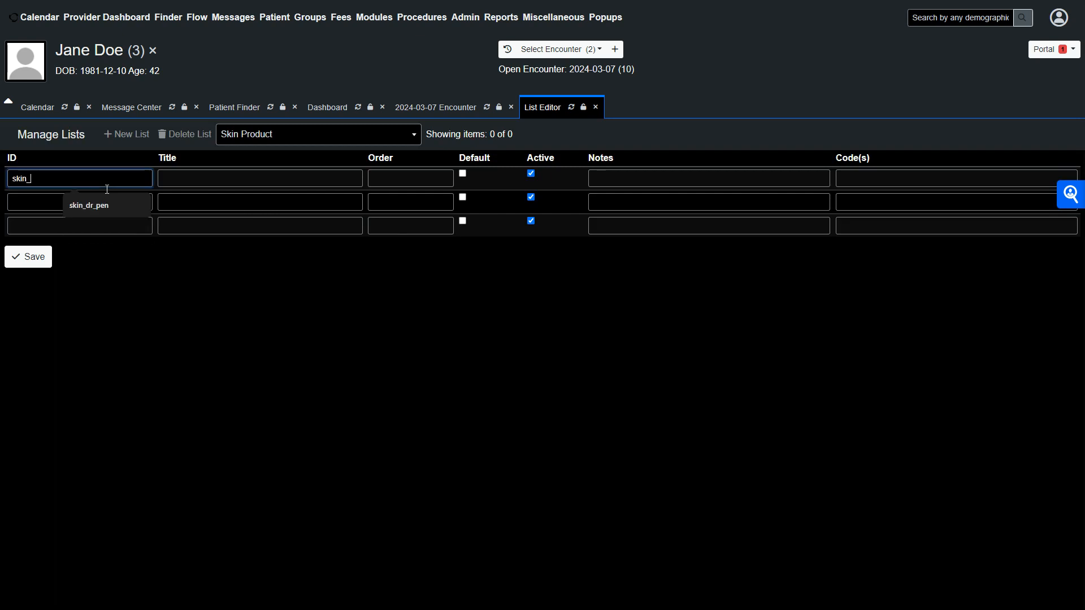
pyautogui.write('product_')
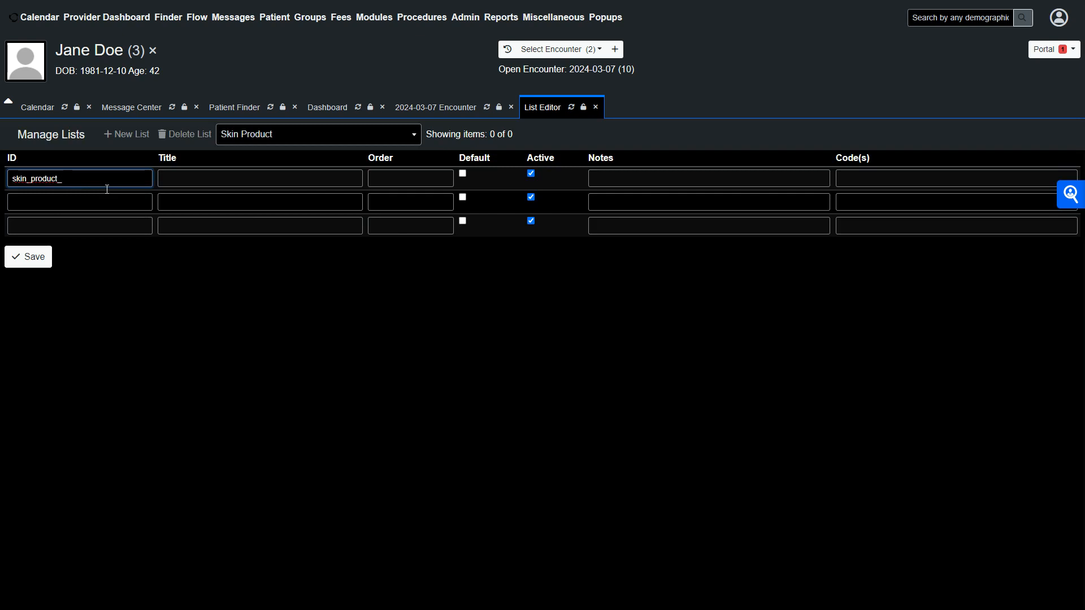
pyautogui.write('i')
pyautogui.press('Tab')
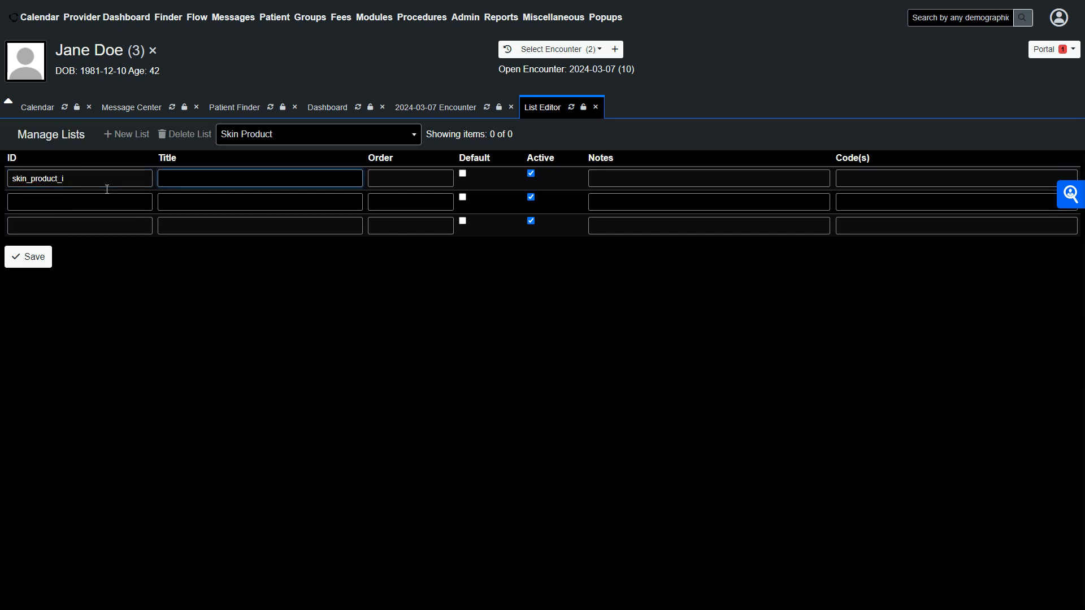
pyautogui.click(99, 203)
pyautogui.write('skin_p')
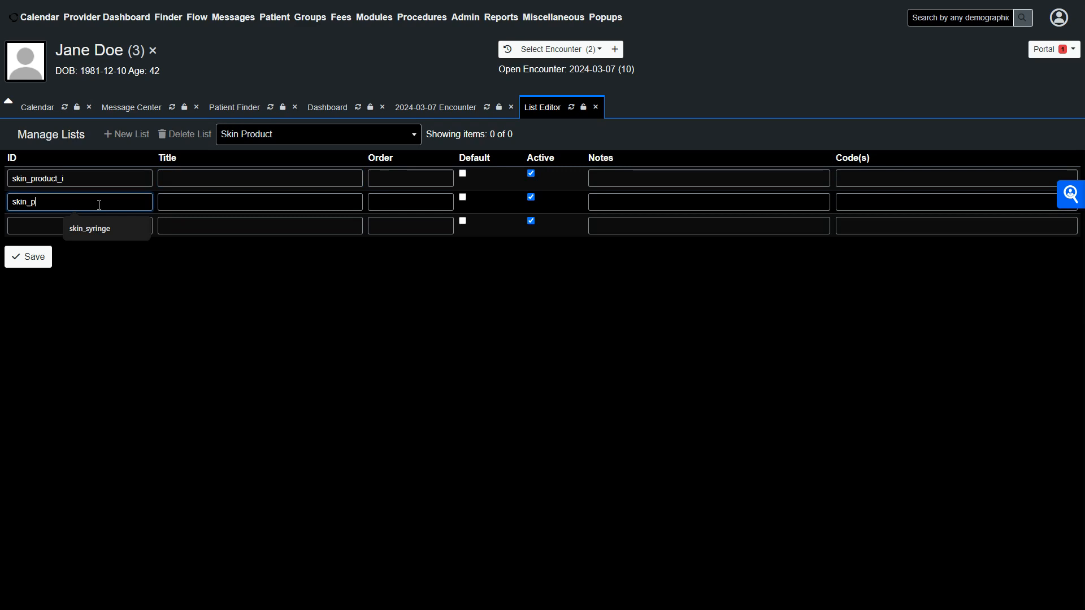
pyautogui.write('roduct')
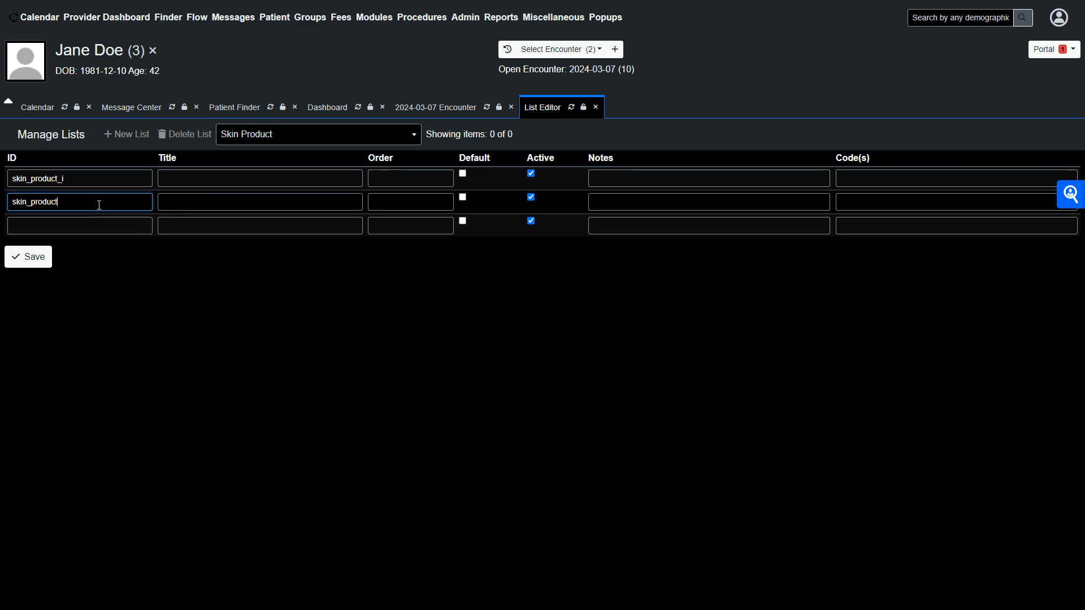
pyautogui.write('_ii')
pyautogui.click(52, 224)
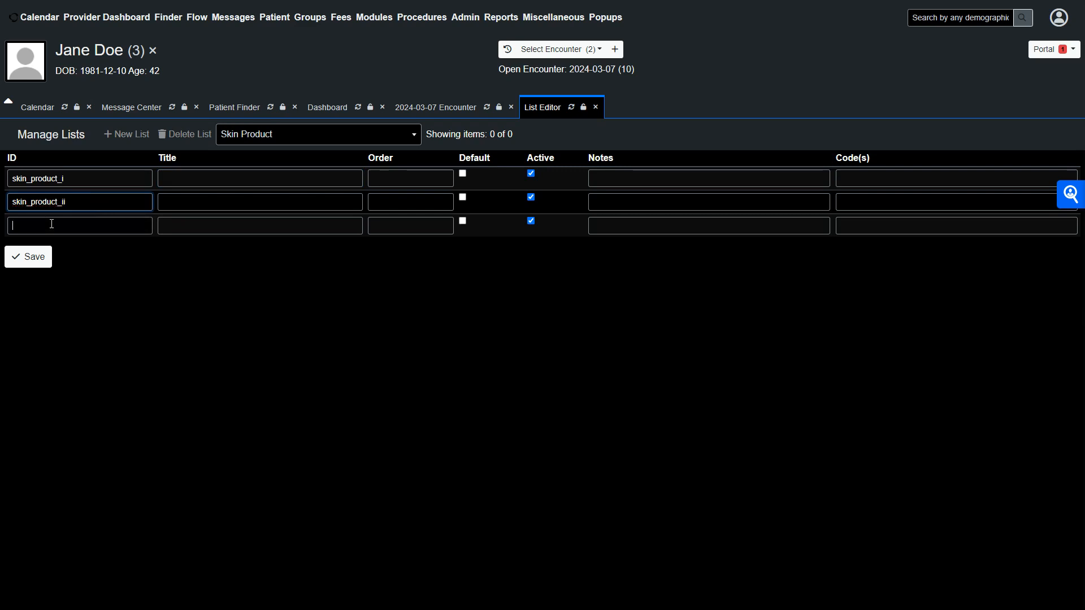
pyautogui.write('skin_product')
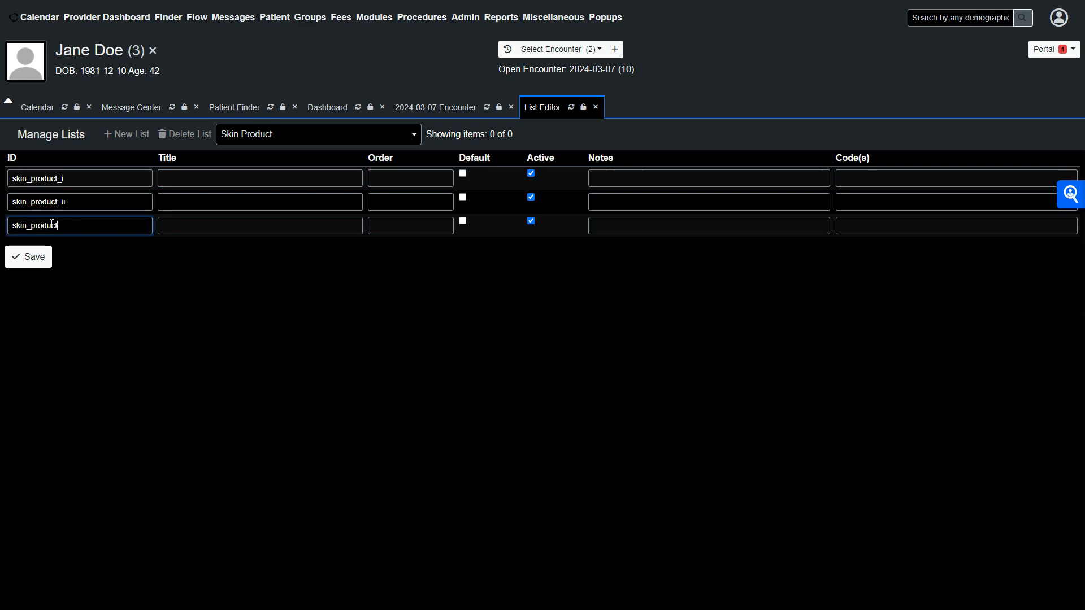
pyautogui.write('_iii')
# Title the three Skin Product items BB Glow, PC/DC and Hyalcronic Acid, in that order.
pyautogui.click(181, 185)
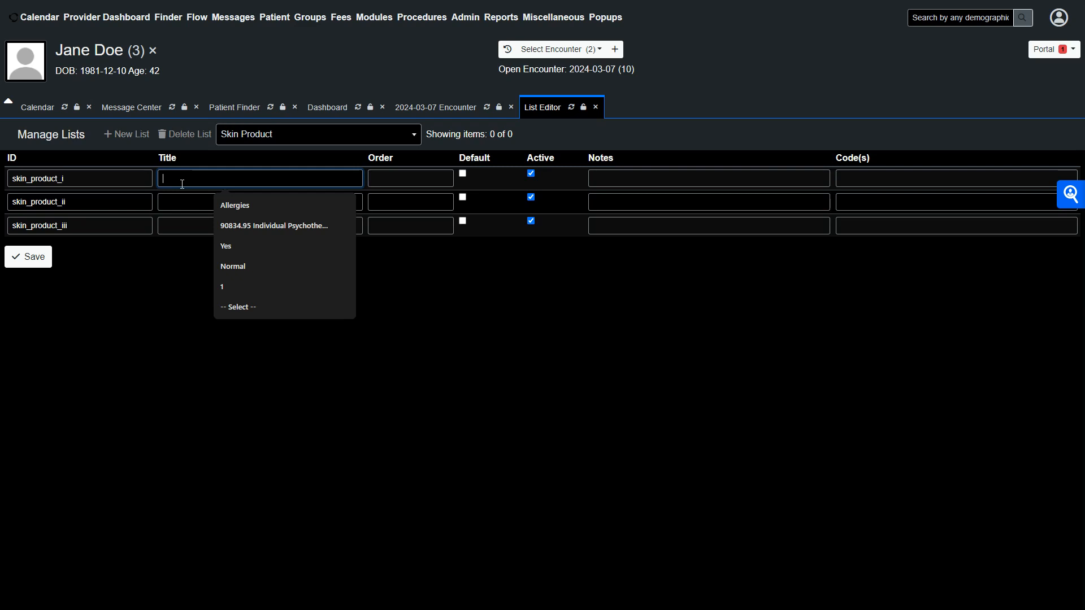
pyautogui.write('BB Glow')
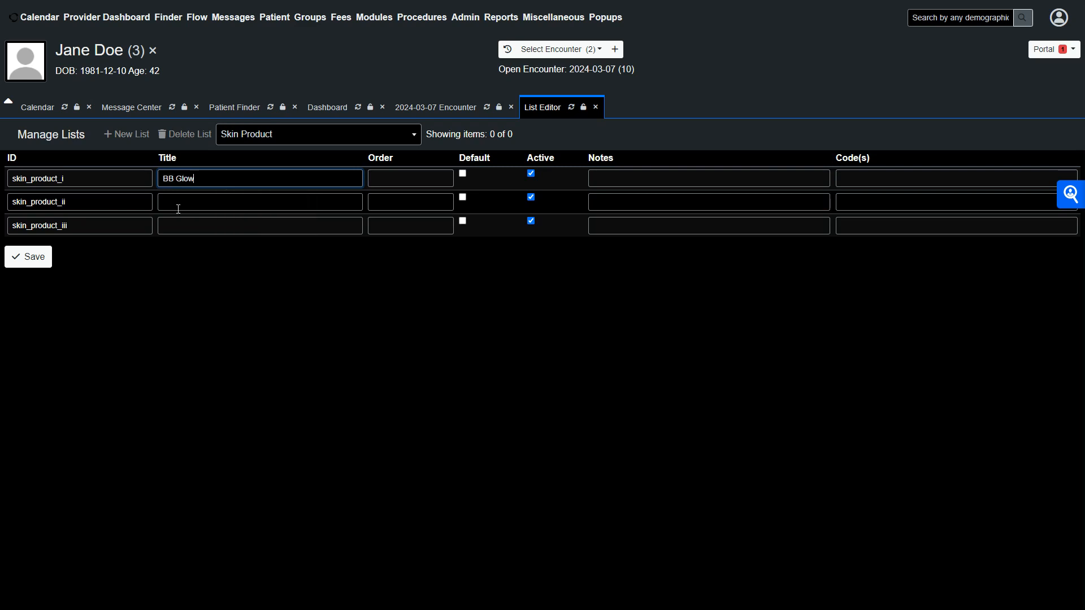
pyautogui.click(179, 209)
pyautogui.write('P')
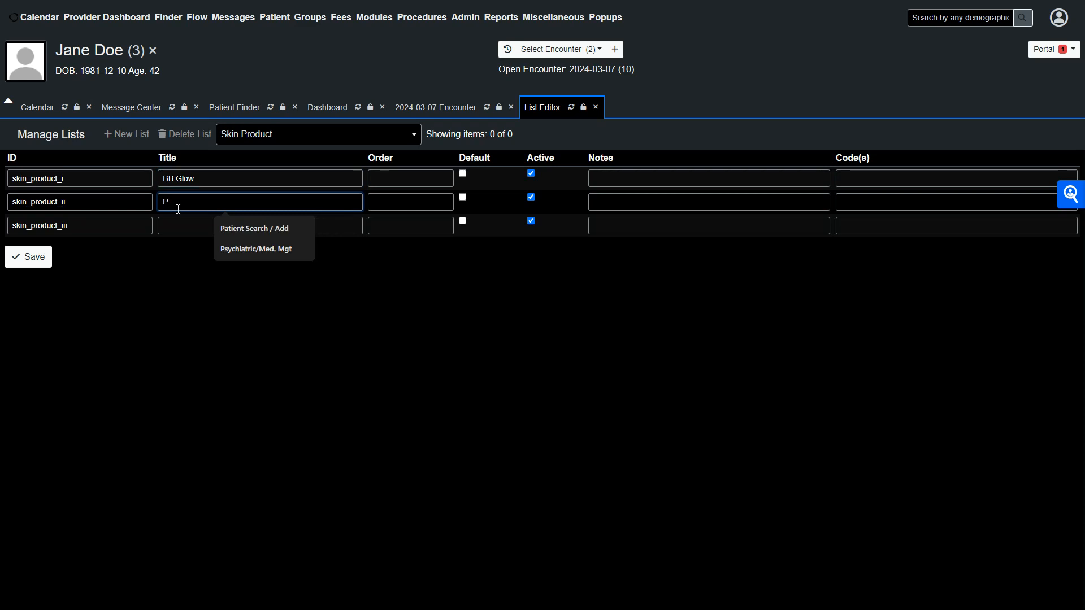
pyautogui.write('C/')
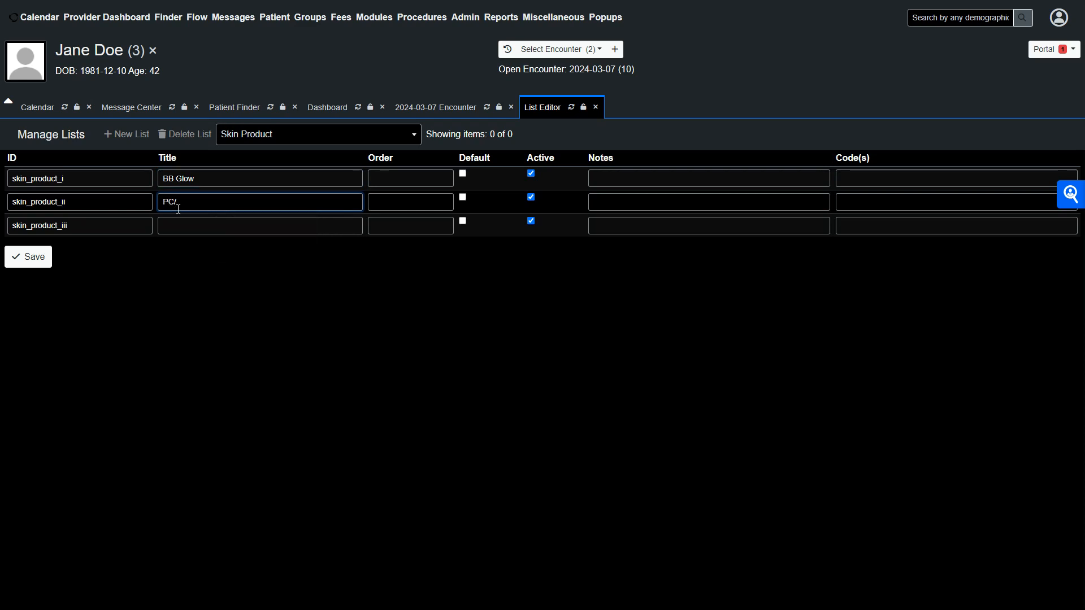
pyautogui.write('CD')
pyautogui.press('BackSpace')
pyautogui.press('BackSpace')
pyautogui.write('DC')
pyautogui.click(193, 222)
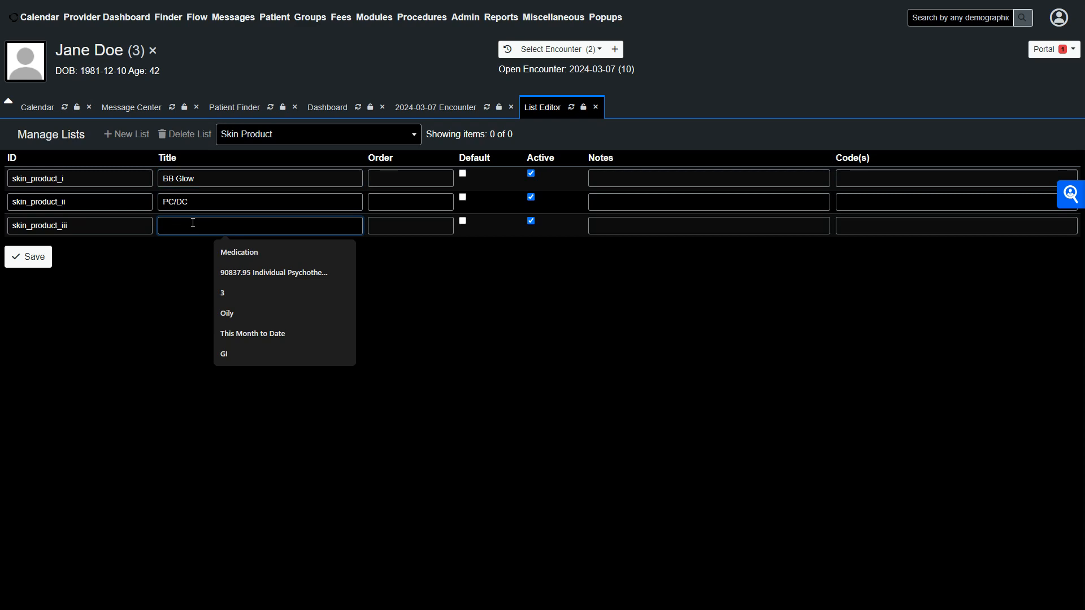
pyautogui.write('Hyalc')
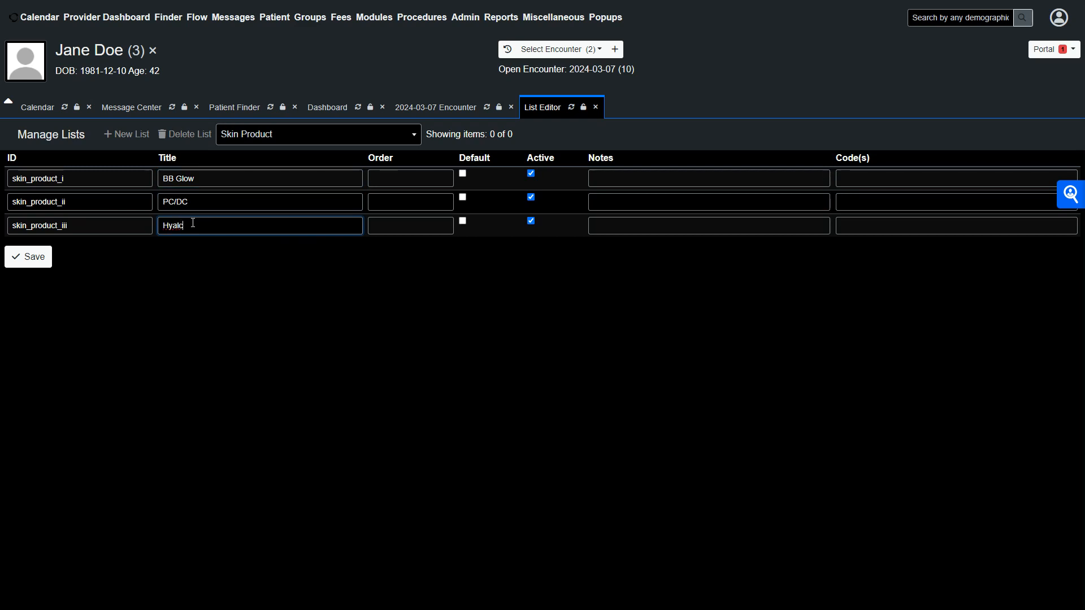
pyautogui.write('ronic Acid')
# Set the order of the three Skin Product items to 1, 2 and 3, and save the list.
pyautogui.click(387, 185)
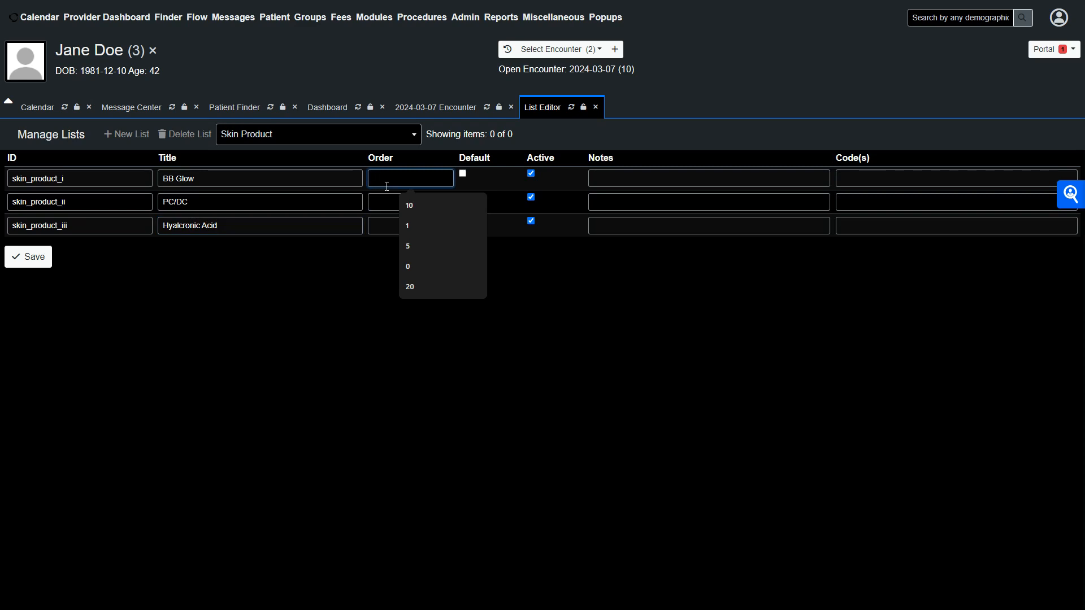
pyautogui.click(407, 225)
pyautogui.click(387, 202)
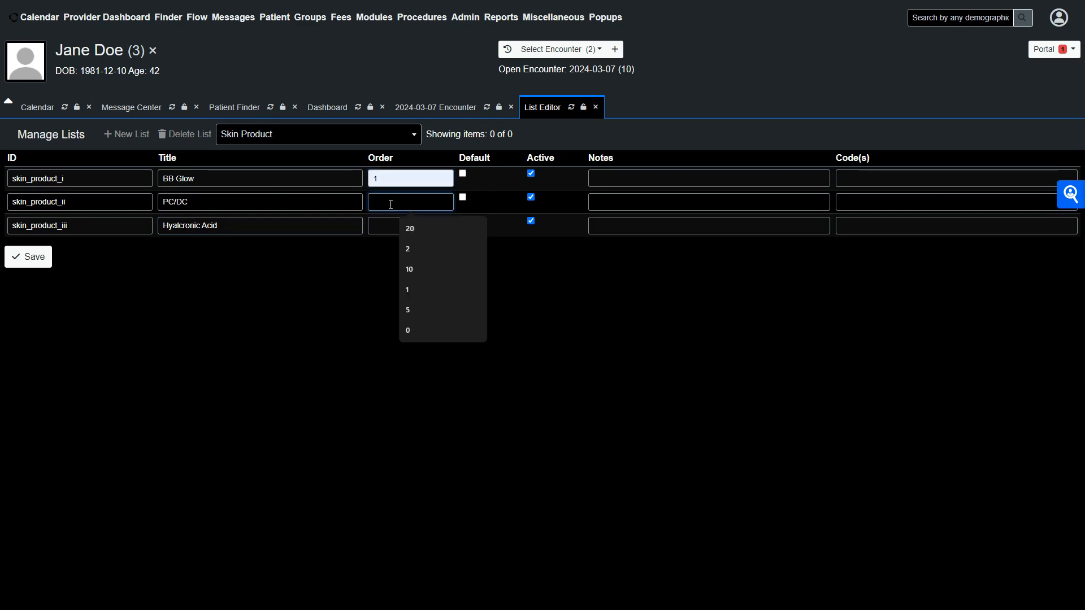
pyautogui.click(405, 249)
pyautogui.click(396, 225)
pyautogui.write('3')
pyautogui.click(35, 257)
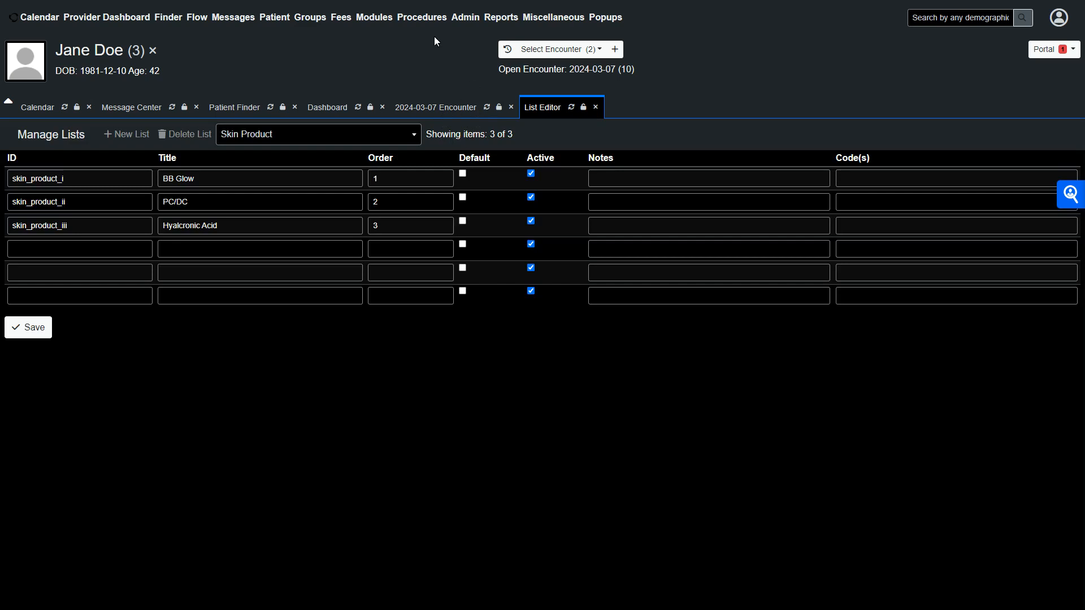
# Return to the layout editor and open the PMU layout.
pyautogui.click(431, 18)
pyautogui.click(456, 19)
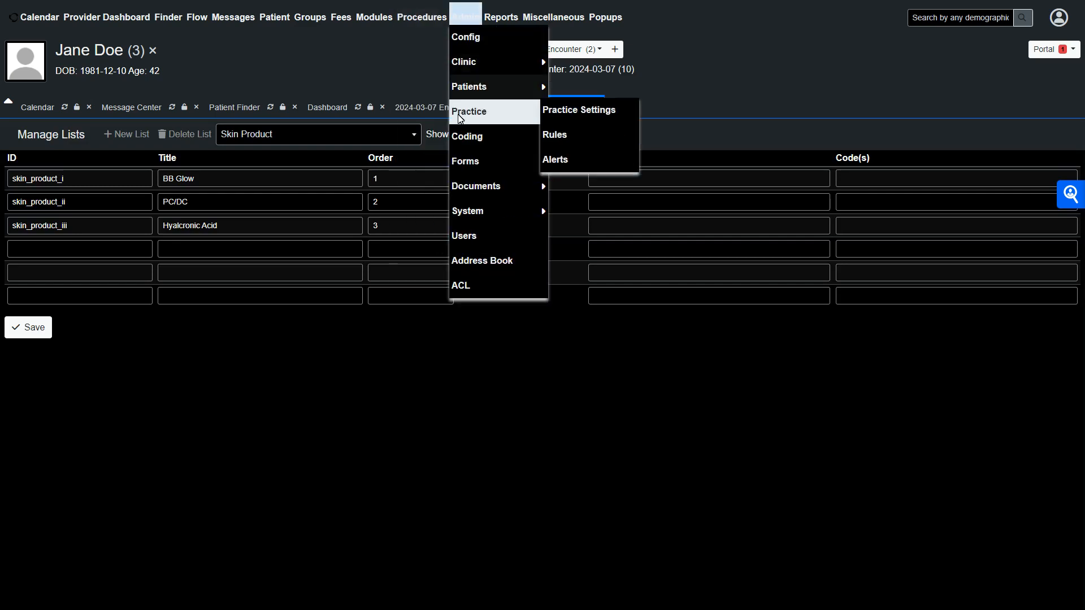
pyautogui.moveTo(505, 175)
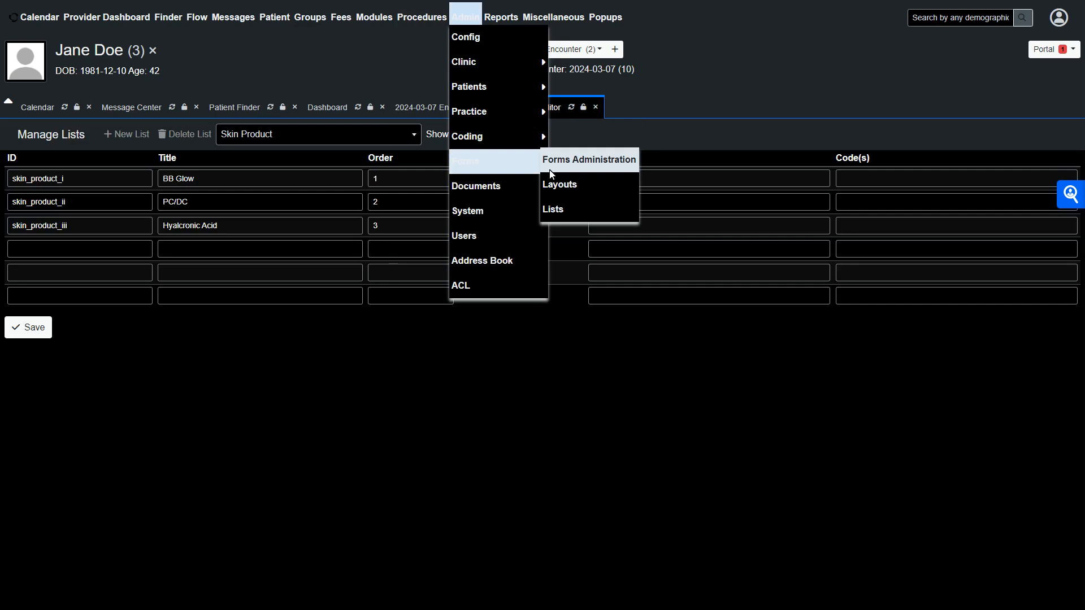
pyautogui.click(558, 188)
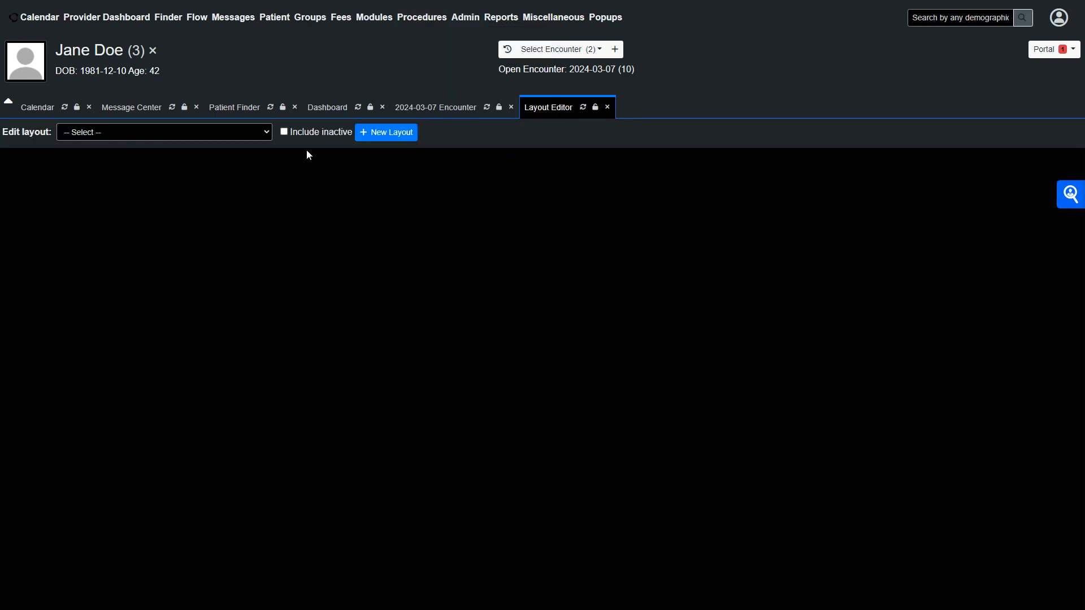
pyautogui.click(266, 133)
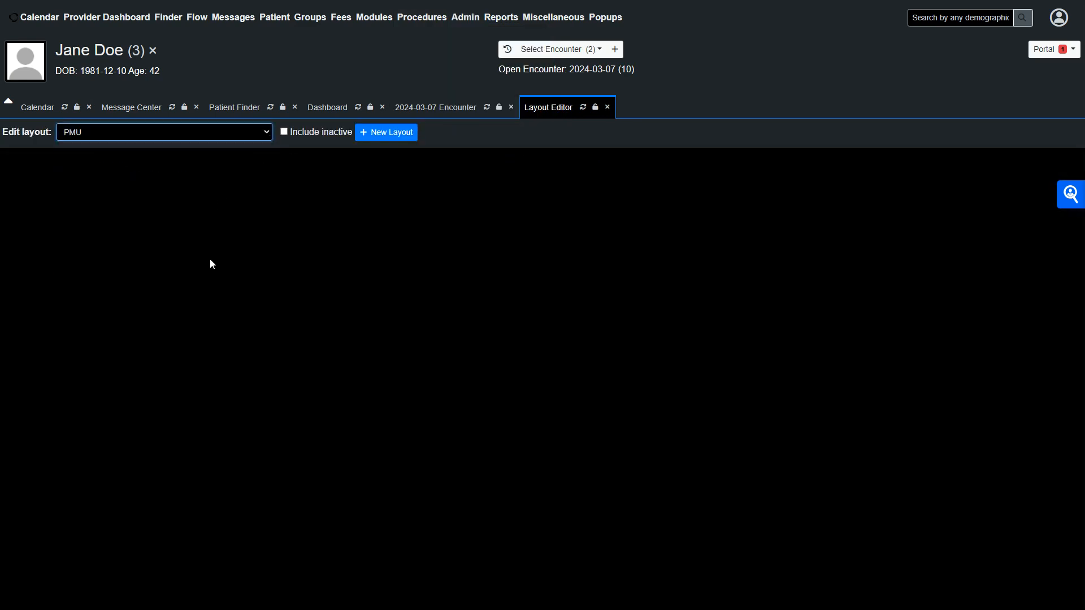
pyautogui.click(198, 267)
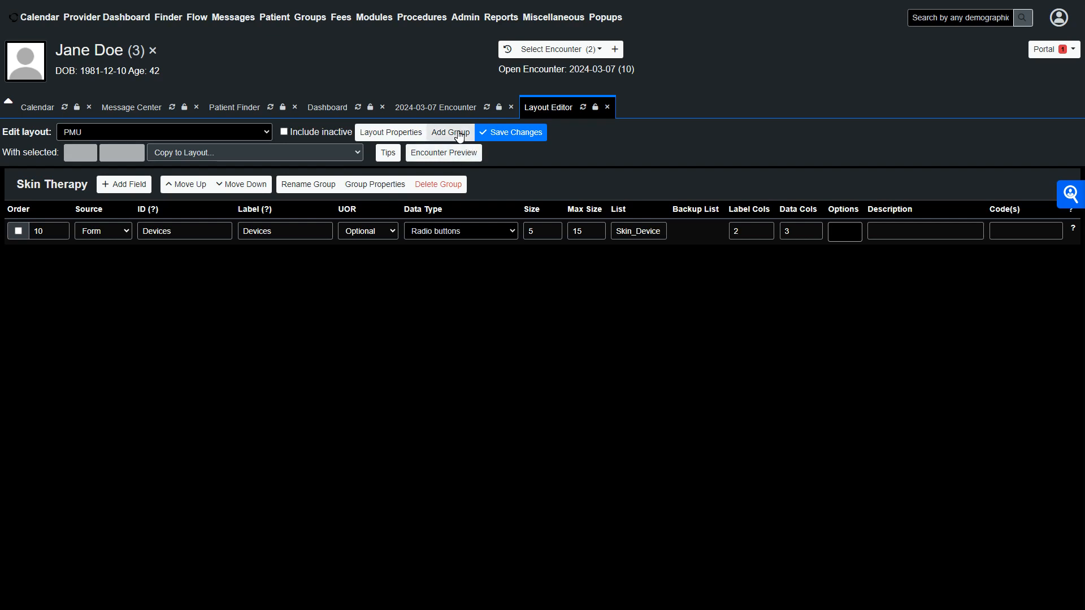
# Start a new field in the Skin Therapy group with ID and label Product and data type Radio buttons.
pyautogui.click(133, 184)
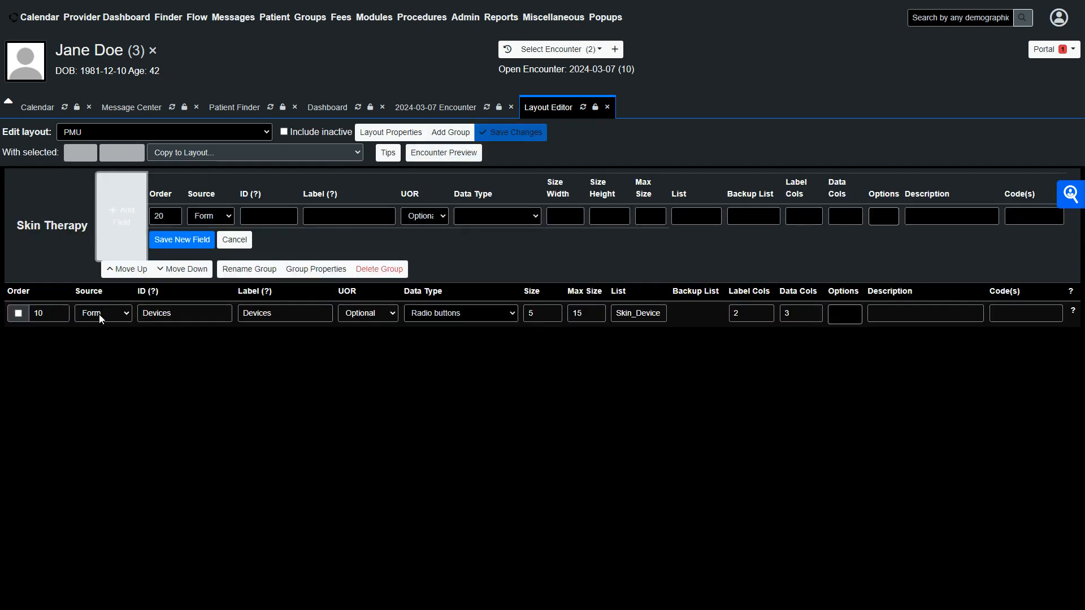
pyautogui.click(327, 218)
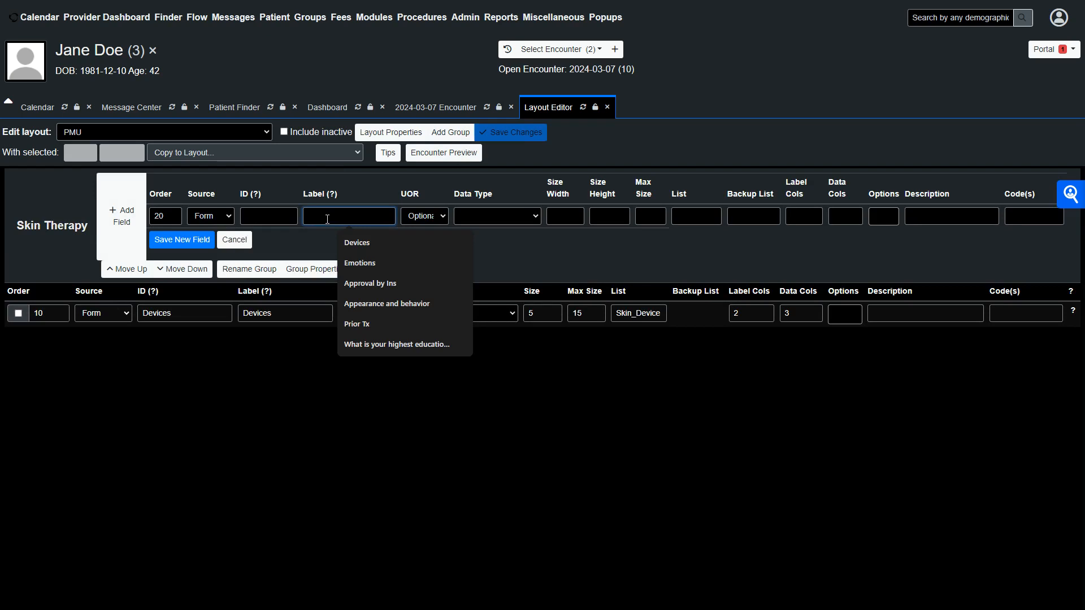
pyautogui.write('Product')
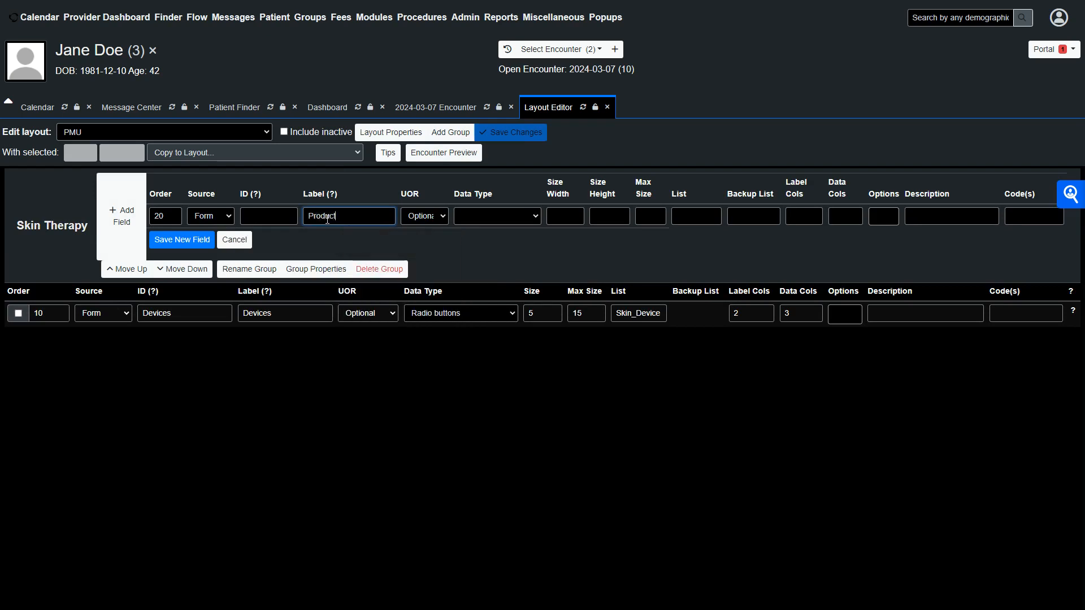
pyautogui.press('Tab')
pyautogui.click(508, 218)
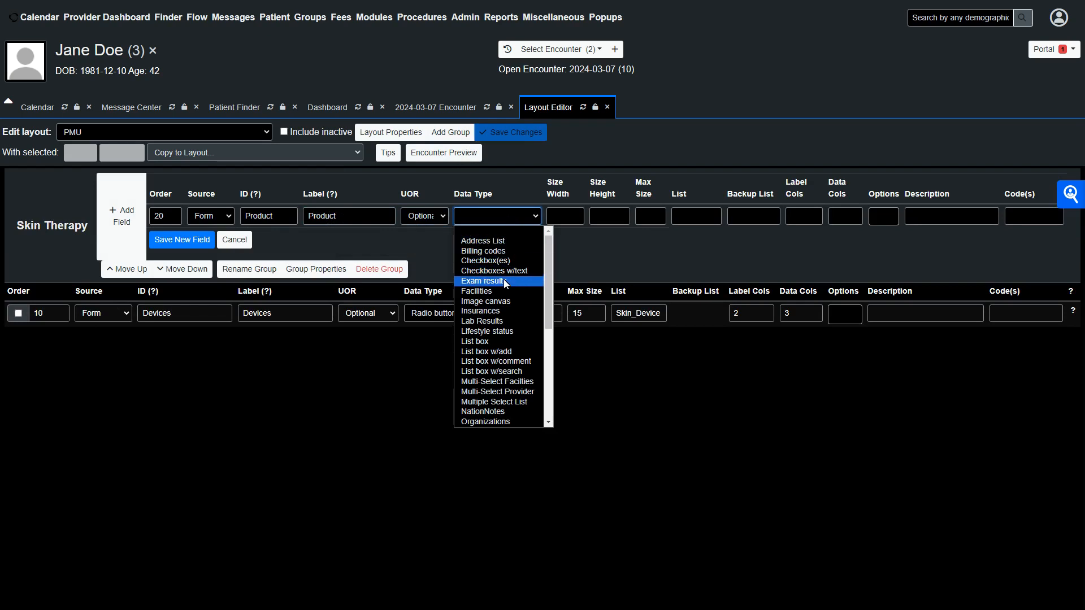
pyautogui.scroll(-2, 500, 347)
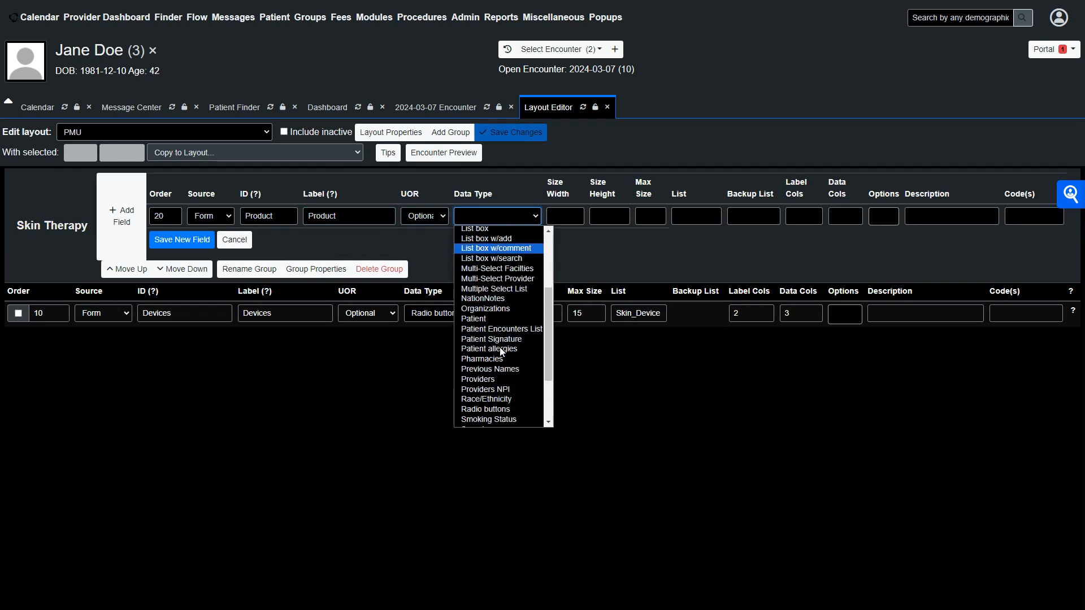
pyautogui.click(497, 379)
pyautogui.press('r')
pyautogui.press('r')
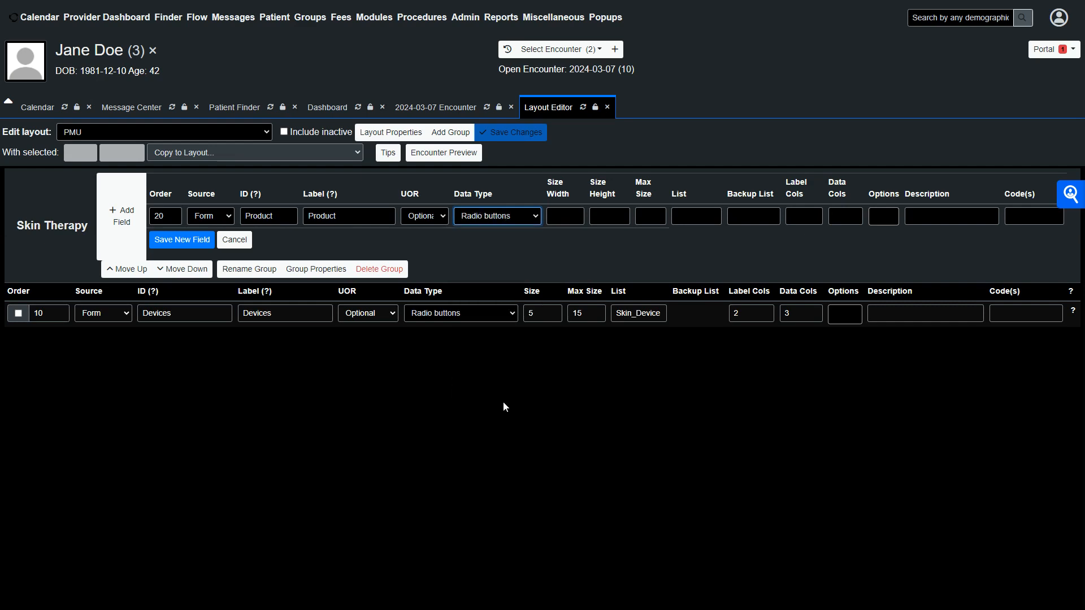
# Set the Product field's size width to 5, size height to 5 and max size to 15.
pyautogui.click(565, 216)
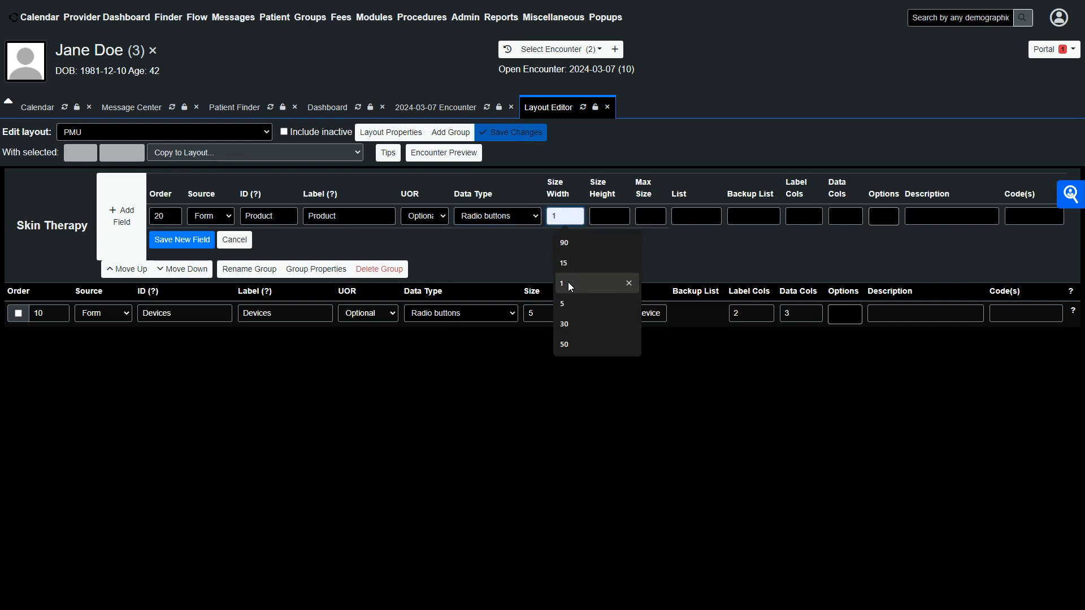
pyautogui.click(568, 304)
pyautogui.click(610, 221)
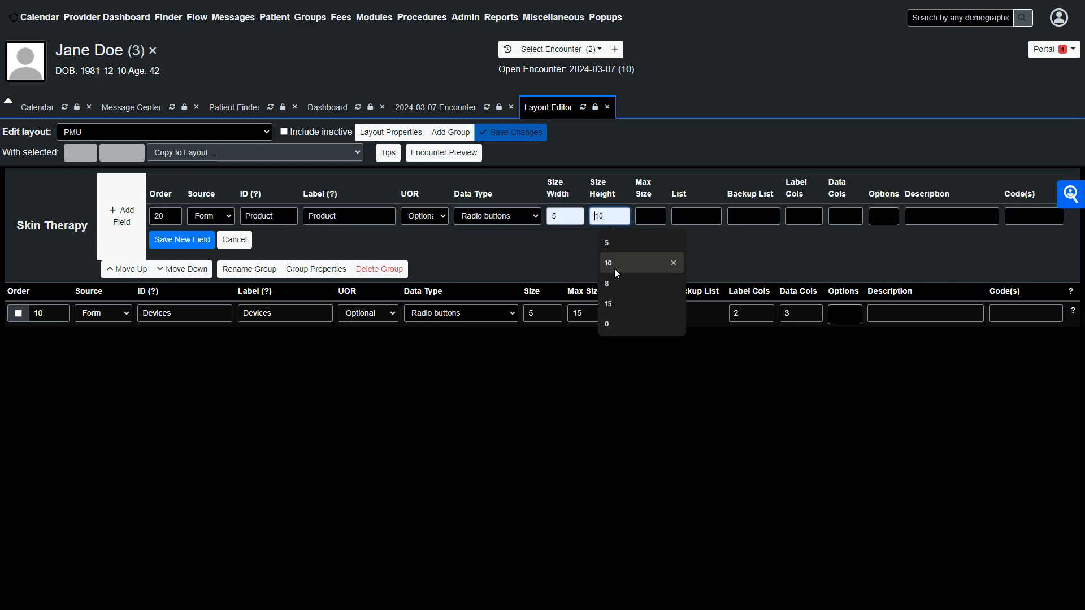
pyautogui.click(611, 304)
pyautogui.click(656, 222)
pyautogui.click(652, 260)
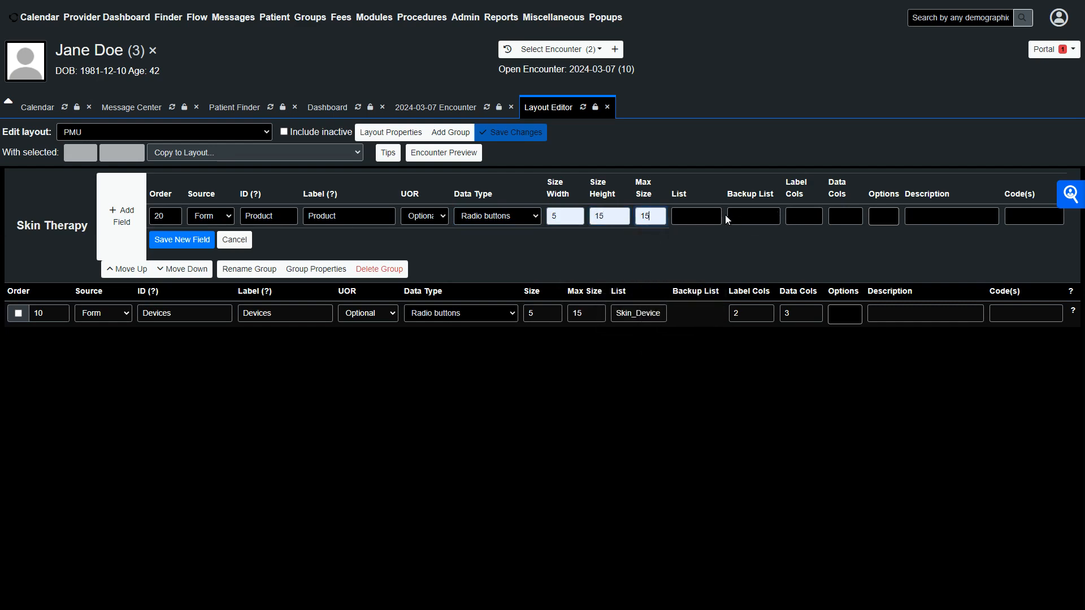
pyautogui.click(612, 226)
pyautogui.press('BackSpace')
pyautogui.press('BackSpace')
pyautogui.write('5')
pyautogui.click(666, 219)
# Search the available lists for "skin" and assign Skin_Product to the Product field.
pyautogui.click(682, 220)
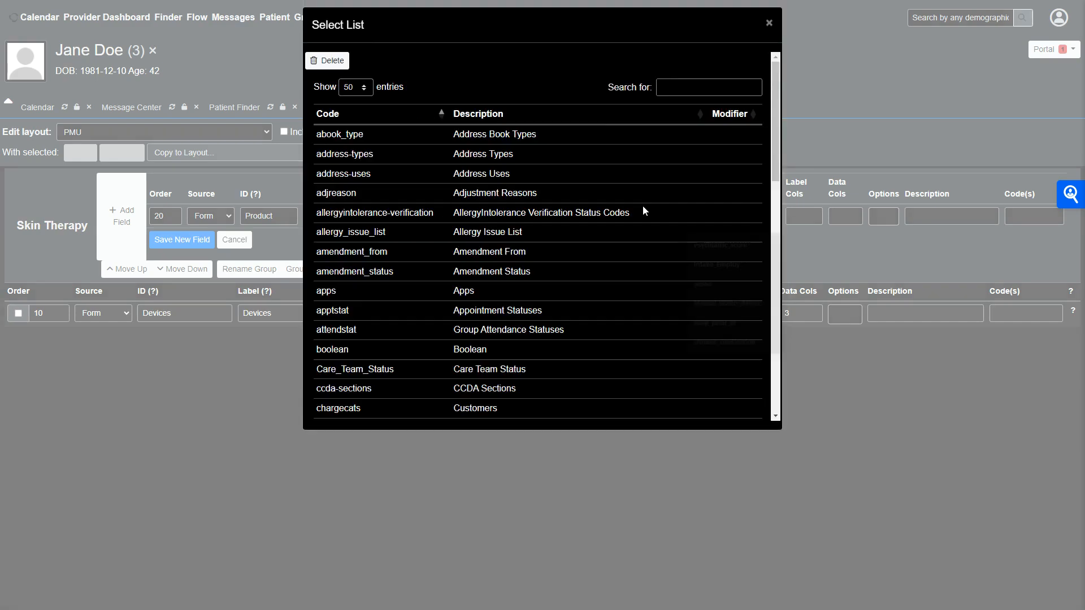
pyautogui.click(682, 92)
pyautogui.write('s')
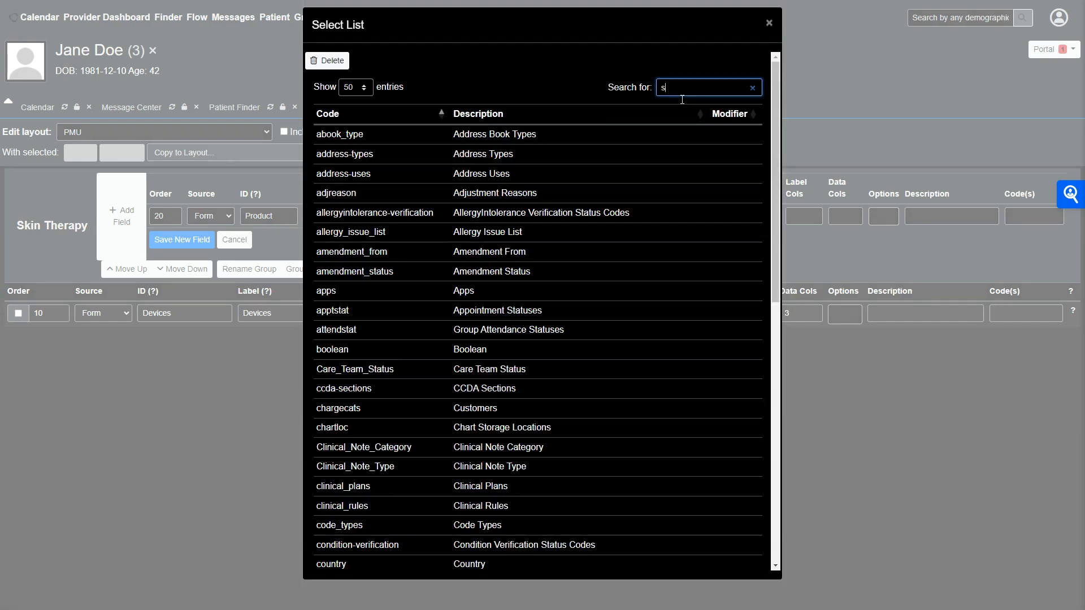
pyautogui.write('kin')
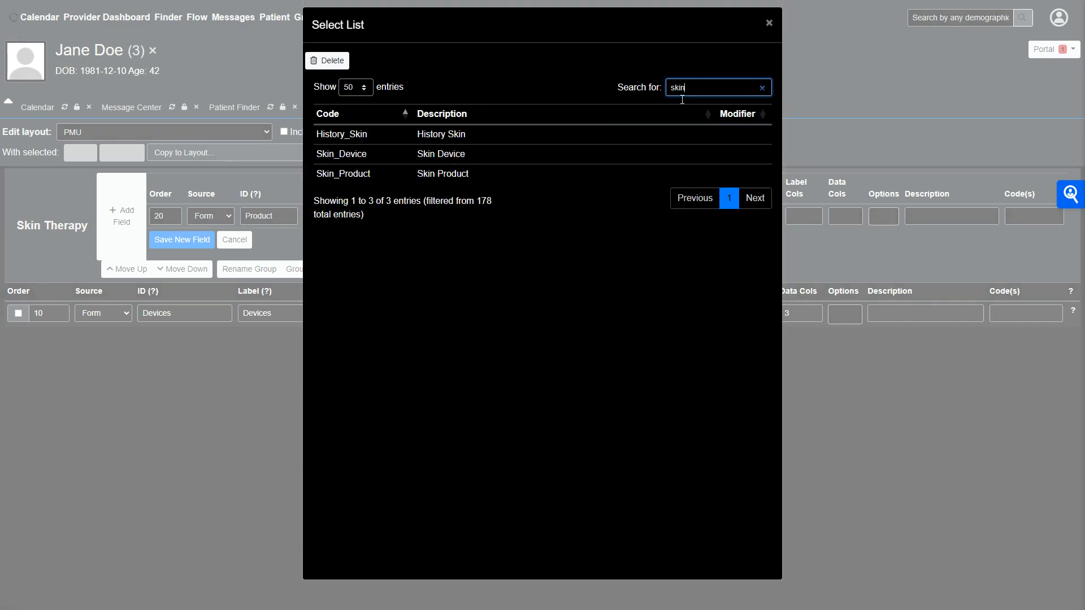
pyautogui.click(371, 174)
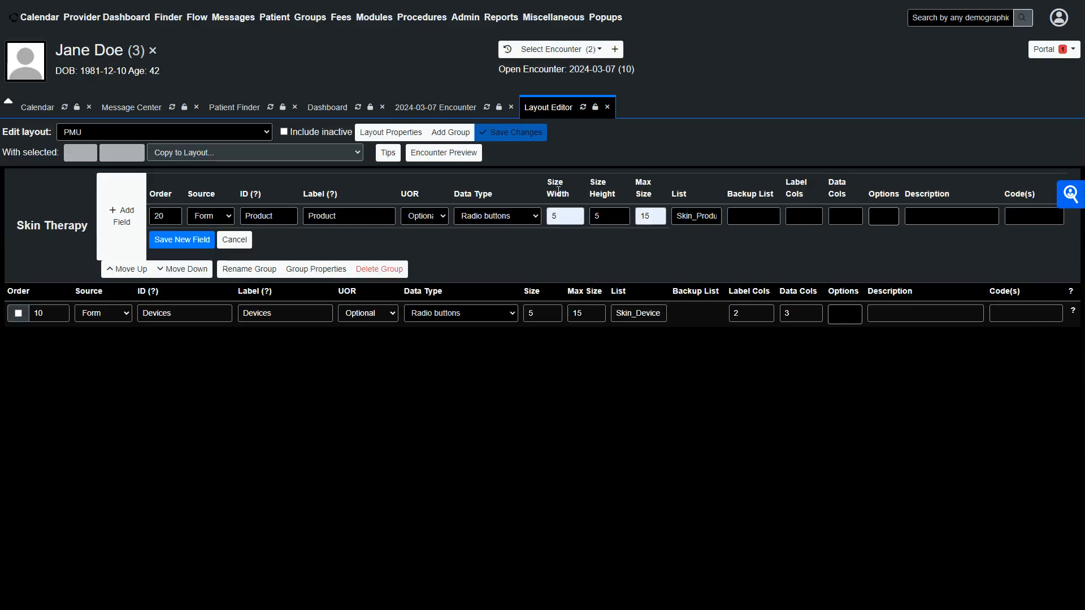
# Set the Product field's label columns to 2 and data columns to 3, and save the new field.
pyautogui.click(817, 221)
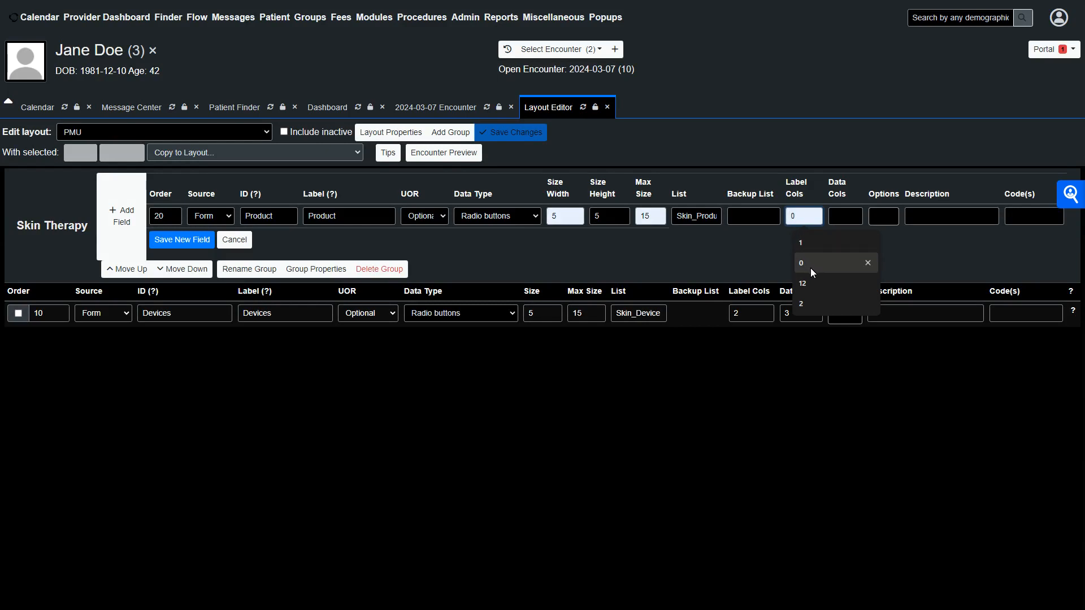
pyautogui.click(810, 246)
pyautogui.press('Tab')
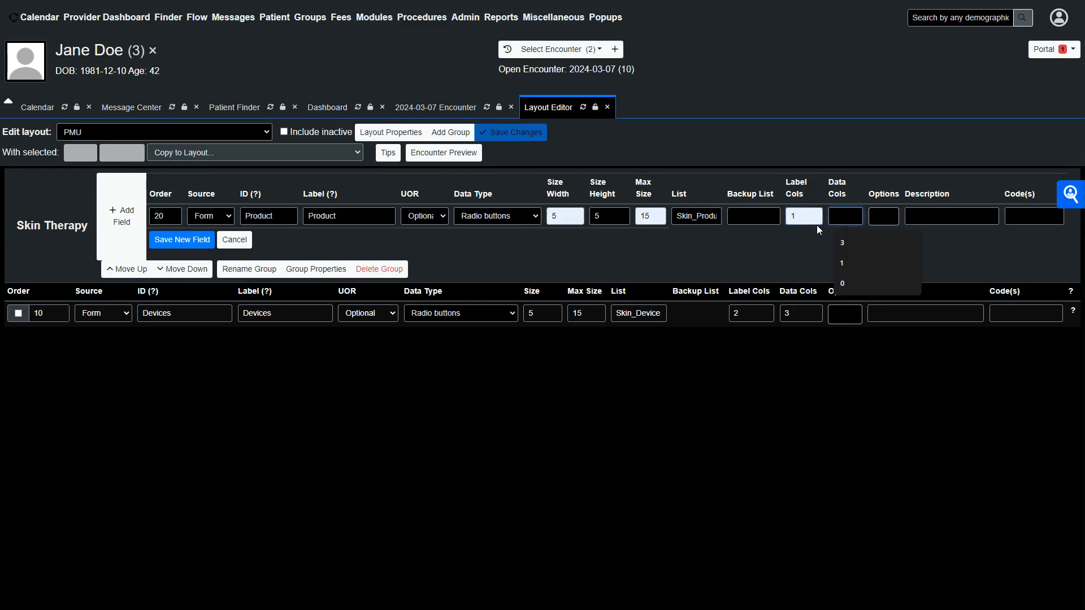
pyautogui.doubleClick(793, 223)
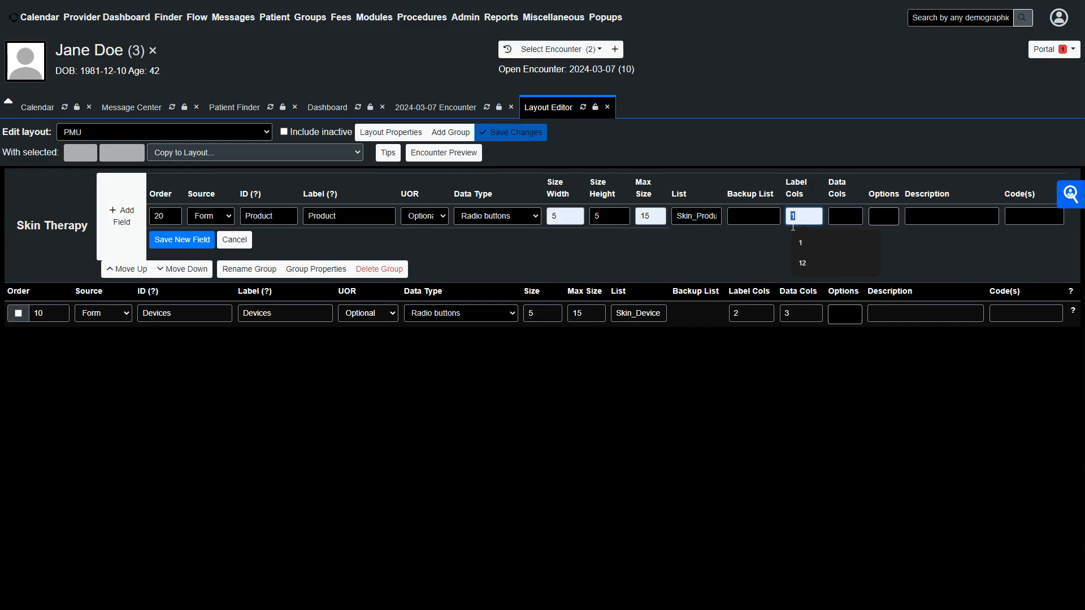
pyautogui.write('2')
pyautogui.click(844, 224)
pyautogui.click(848, 240)
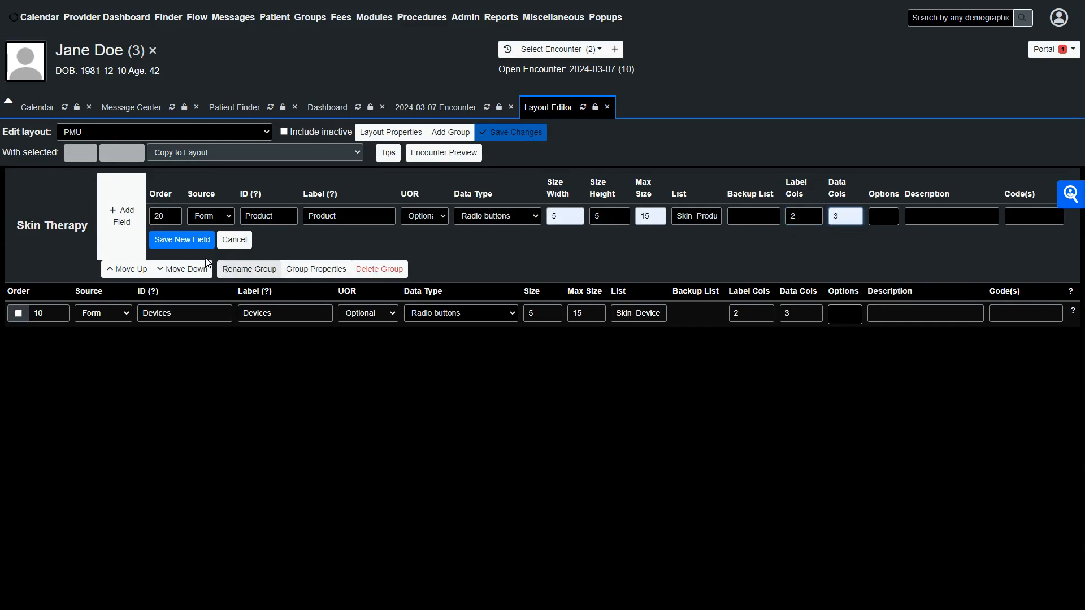
pyautogui.click(181, 240)
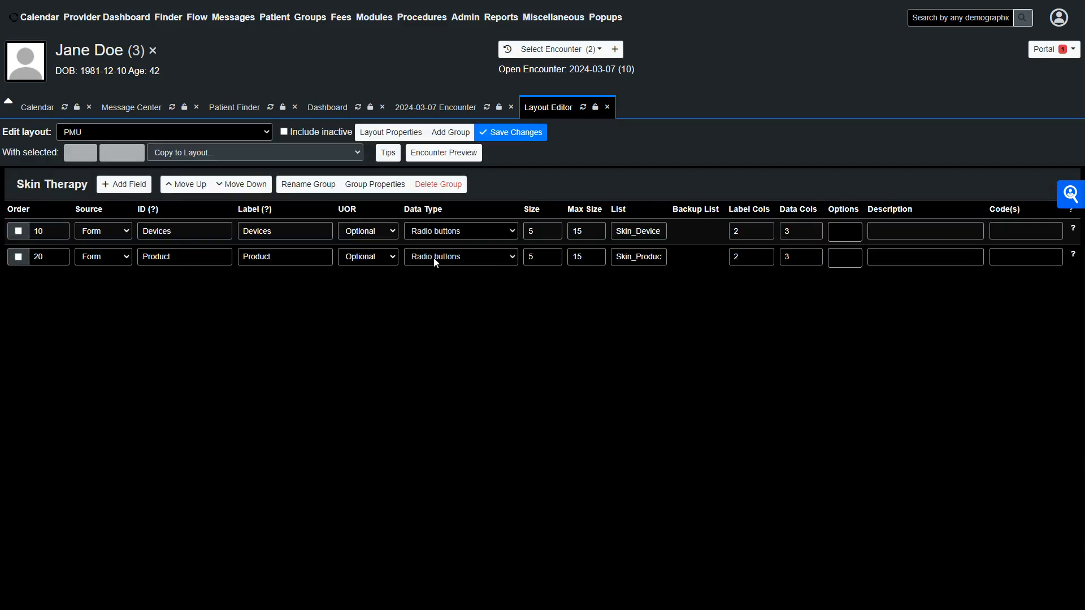
# Preview the PMU encounter form with its Devices and Product fields, and close the preview.
pyautogui.click(461, 157)
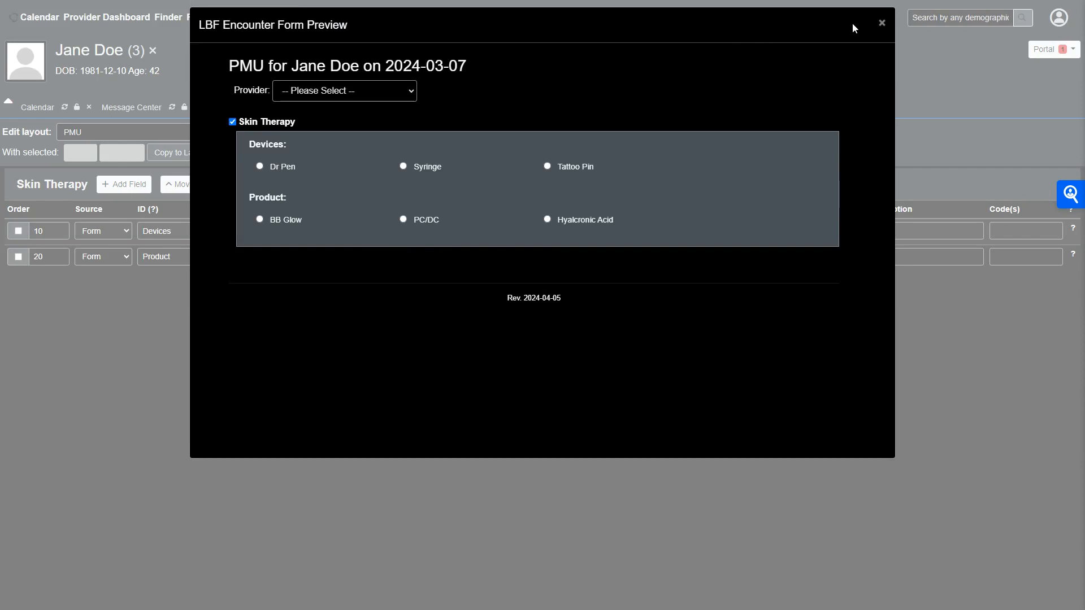
pyautogui.click(883, 24)
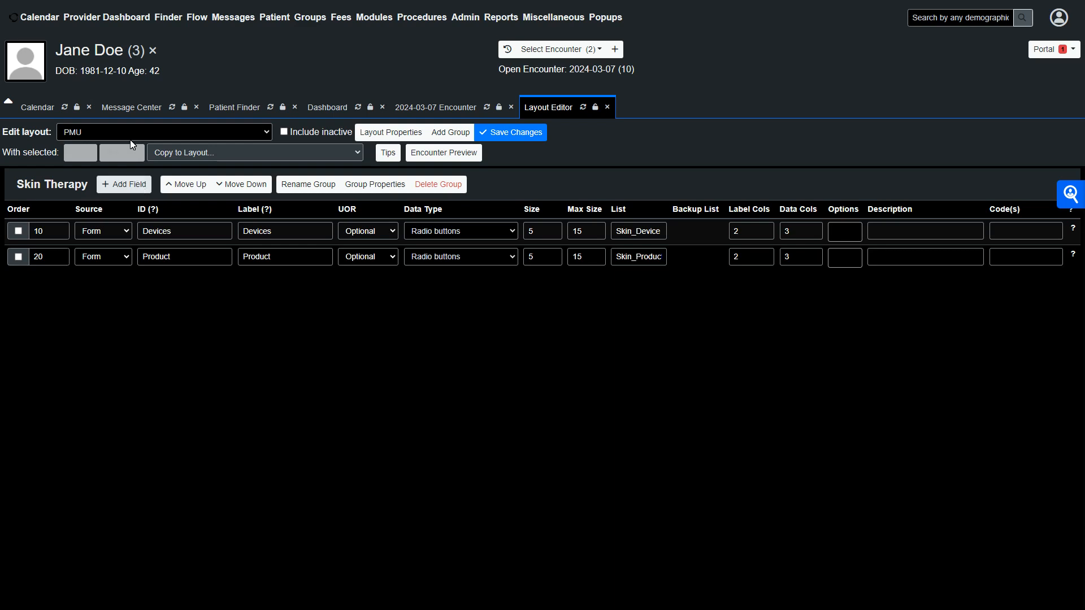
# Refresh the 2024-03-07 encounter and open the PMU form from the Skin Therapy category.
pyautogui.click(427, 115)
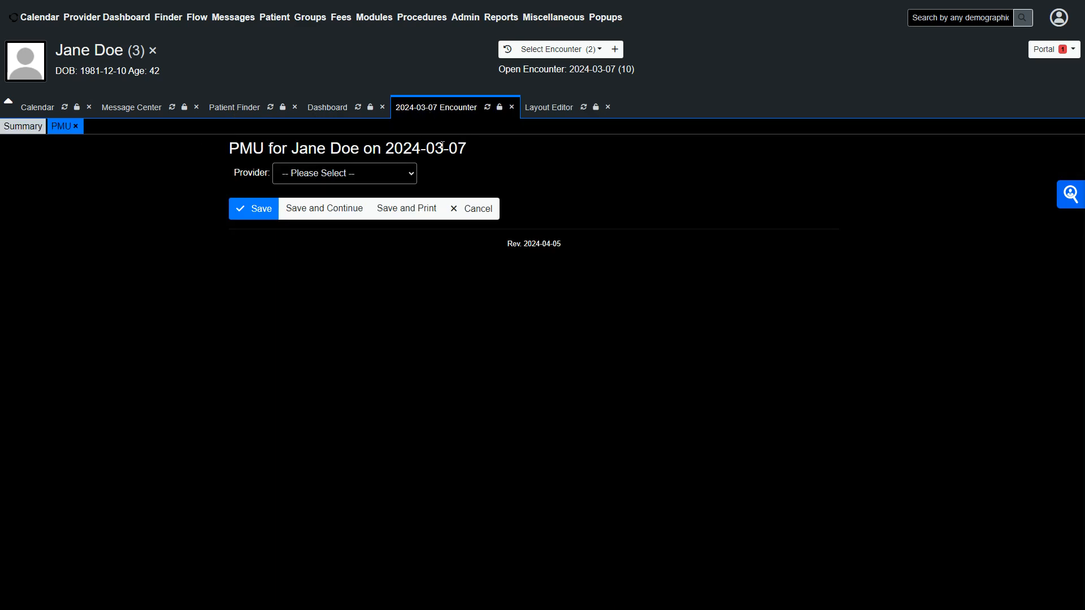
pyautogui.click(488, 108)
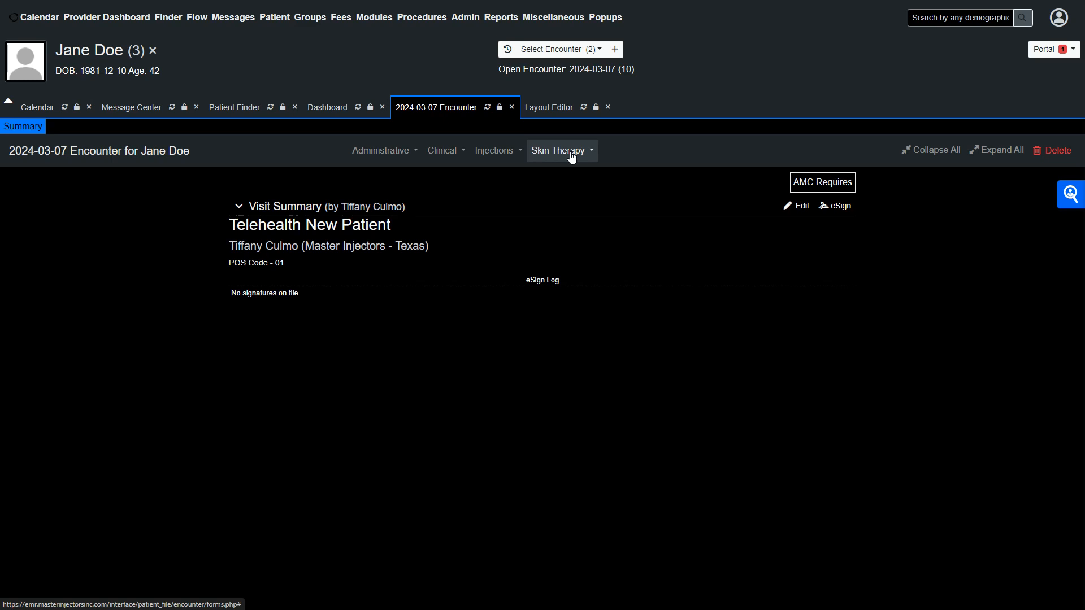
pyautogui.click(571, 158)
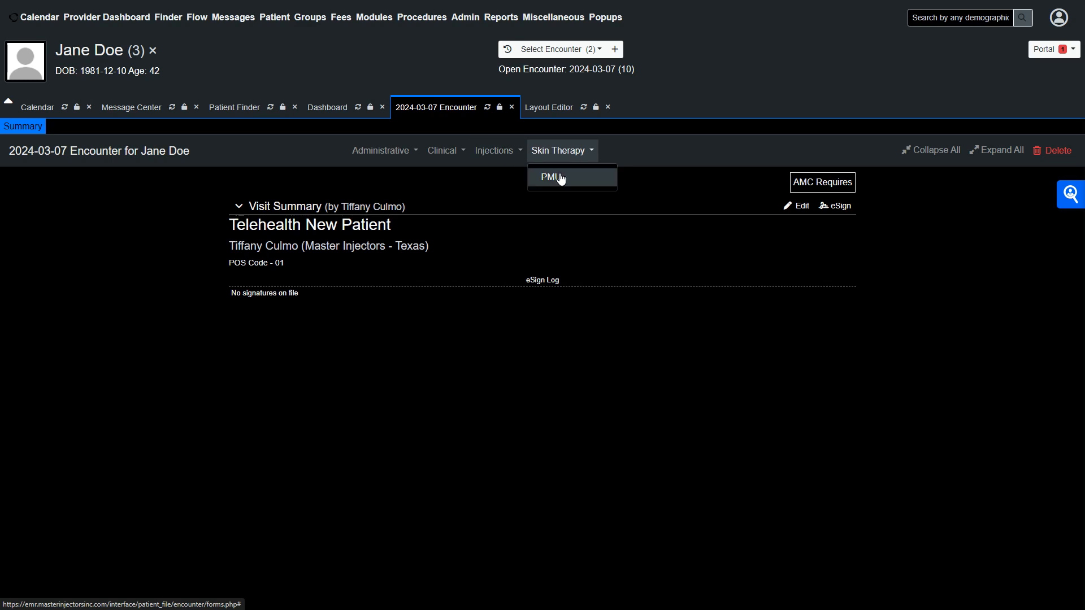
pyautogui.click(552, 177)
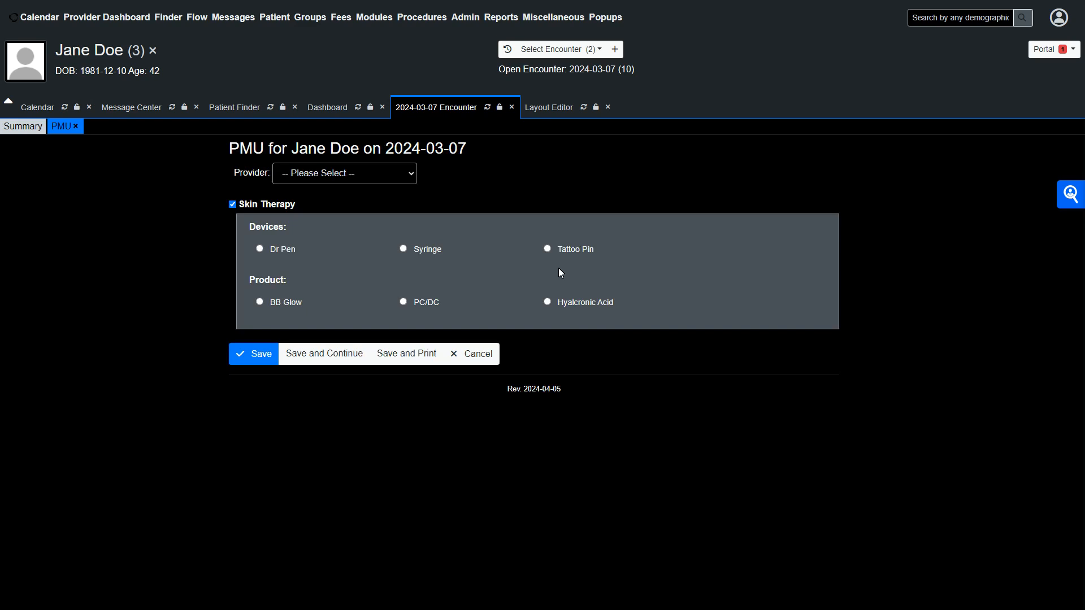
# Close the PMU form and reopen it from the encounter's Skin Therapy category.
pyautogui.click(76, 127)
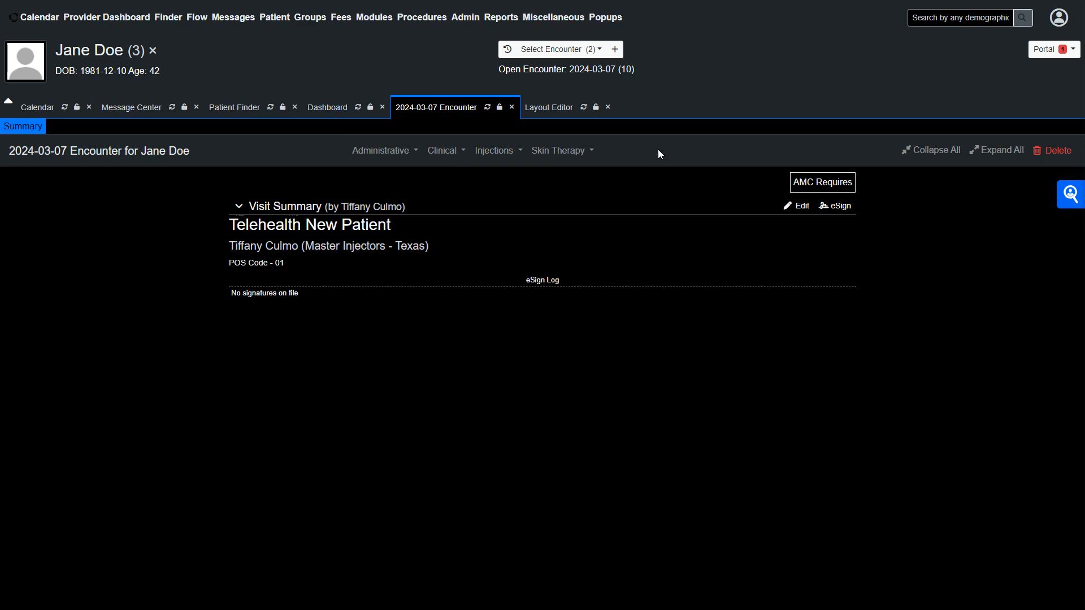
pyautogui.click(571, 151)
pyautogui.click(570, 181)
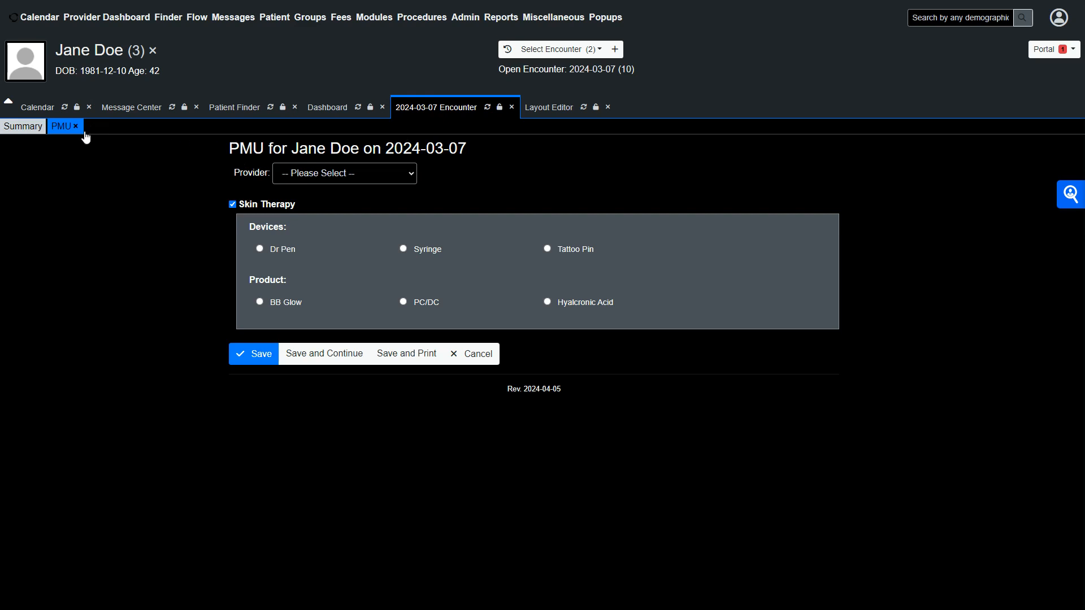
# Return to the layout editor and start another field in the Skin Therapy group with order 5.
pyautogui.click(536, 113)
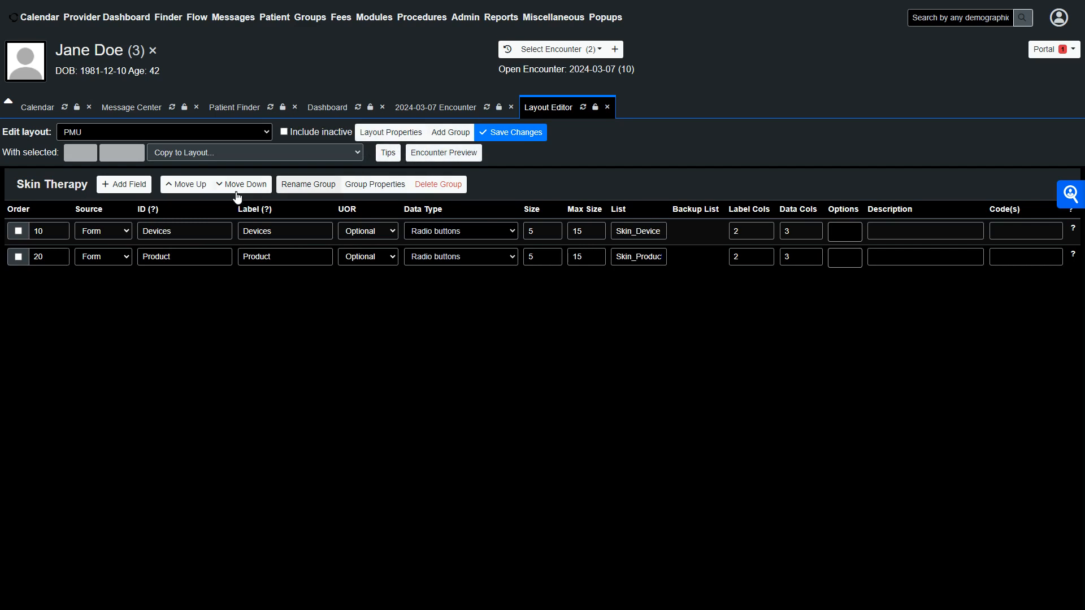
pyautogui.click(136, 189)
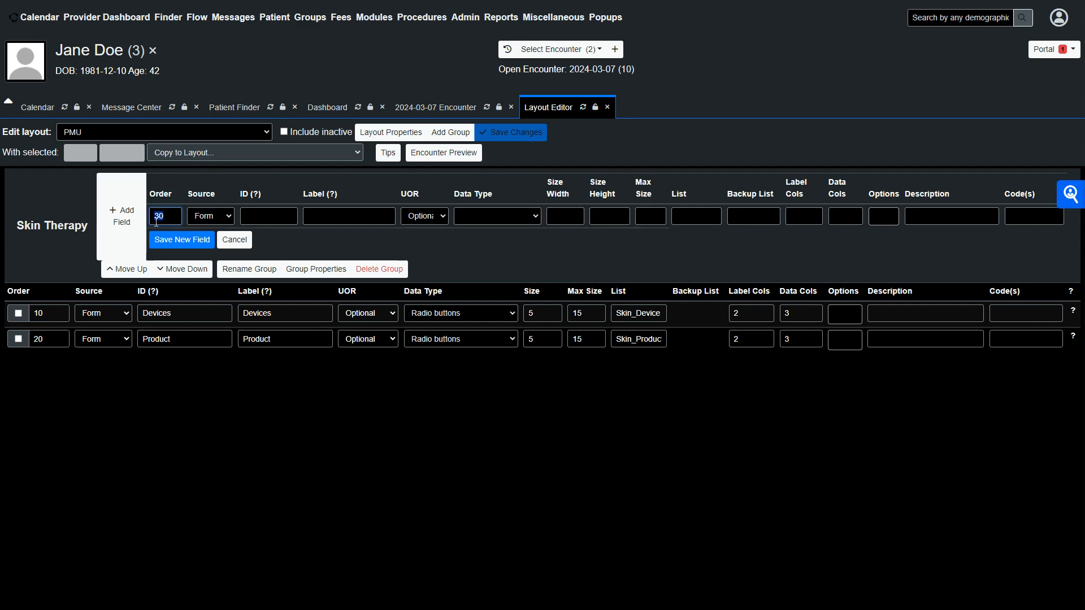
pyautogui.write('5')
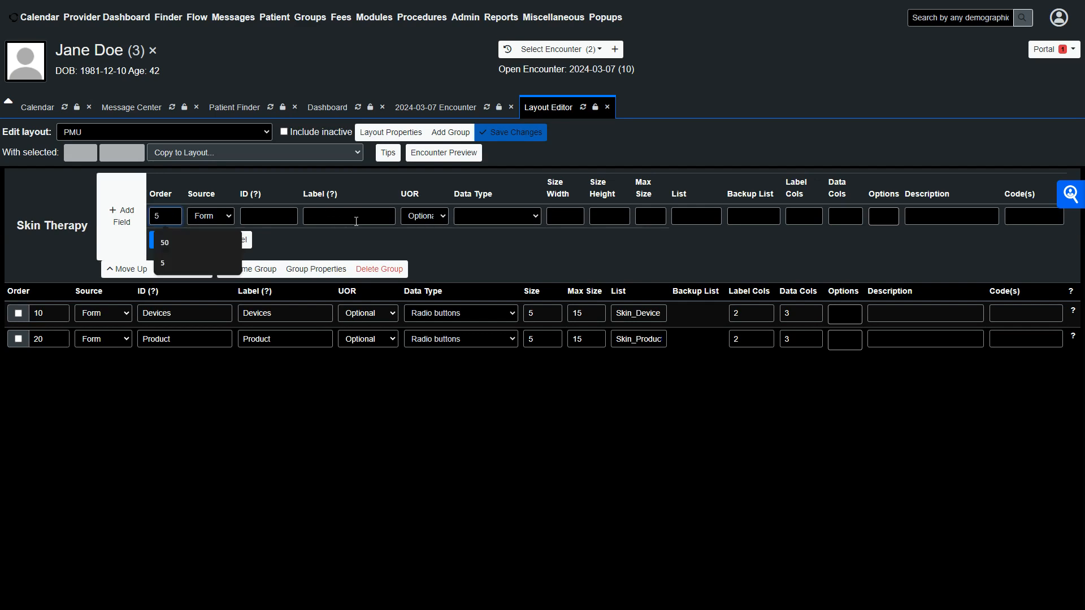
# Look through the available data types and set the new Skin Therapy field's data type to Image canvas.
pyautogui.click(484, 218)
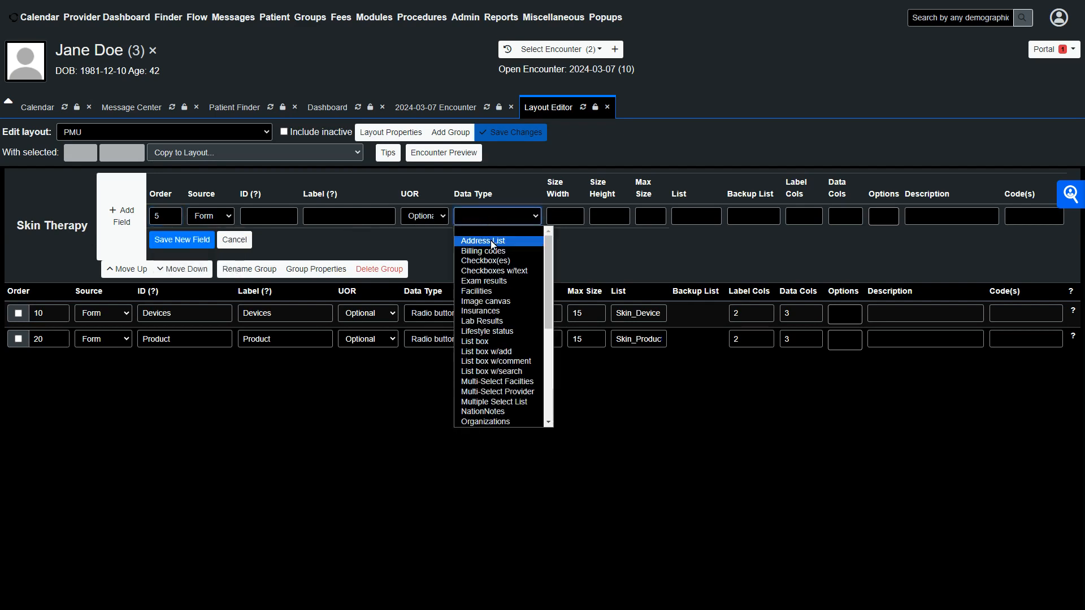
pyautogui.scroll(-5, 493, 349)
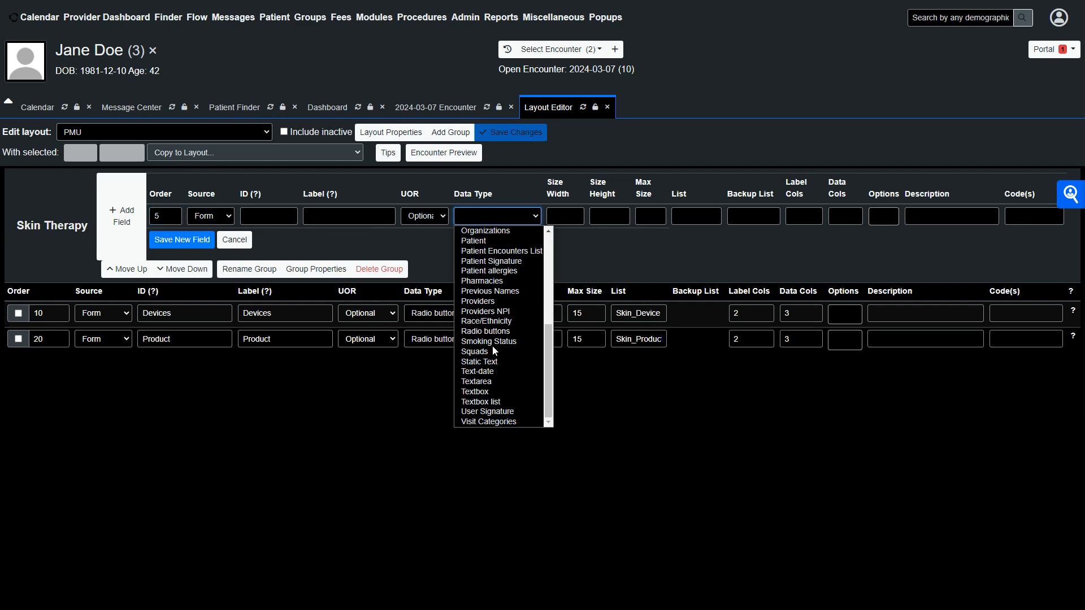
pyautogui.scroll(2, 493, 347)
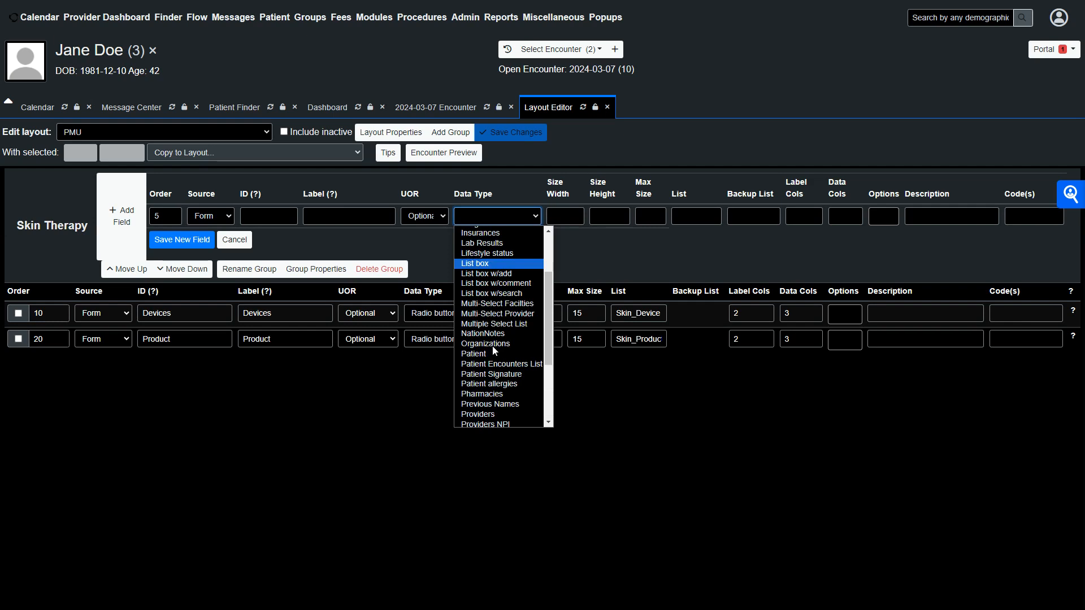
pyautogui.scroll(-2, 493, 350)
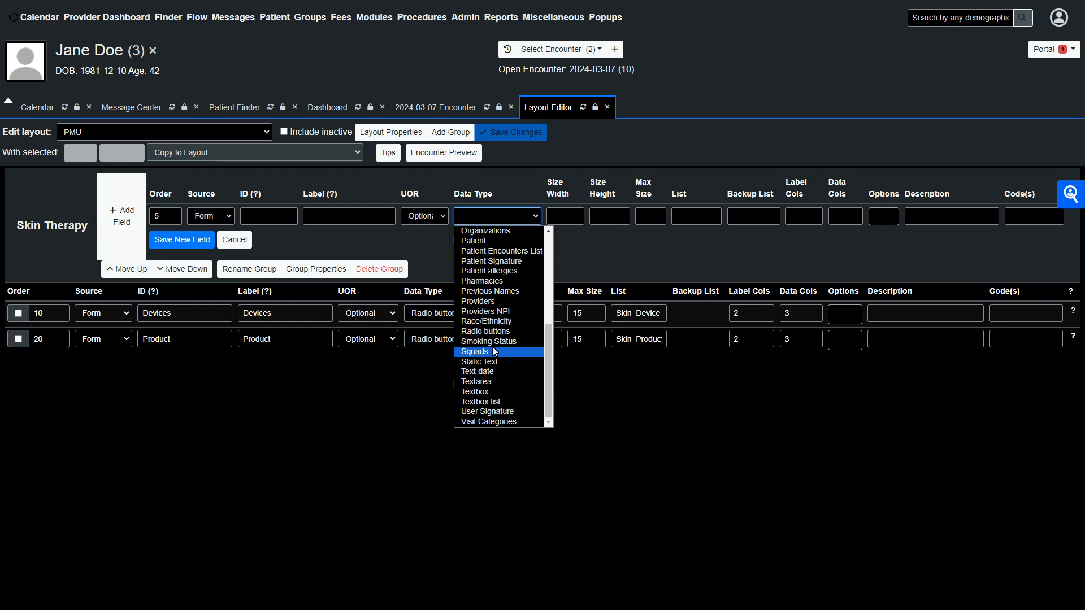
pyautogui.scroll(2, 493, 351)
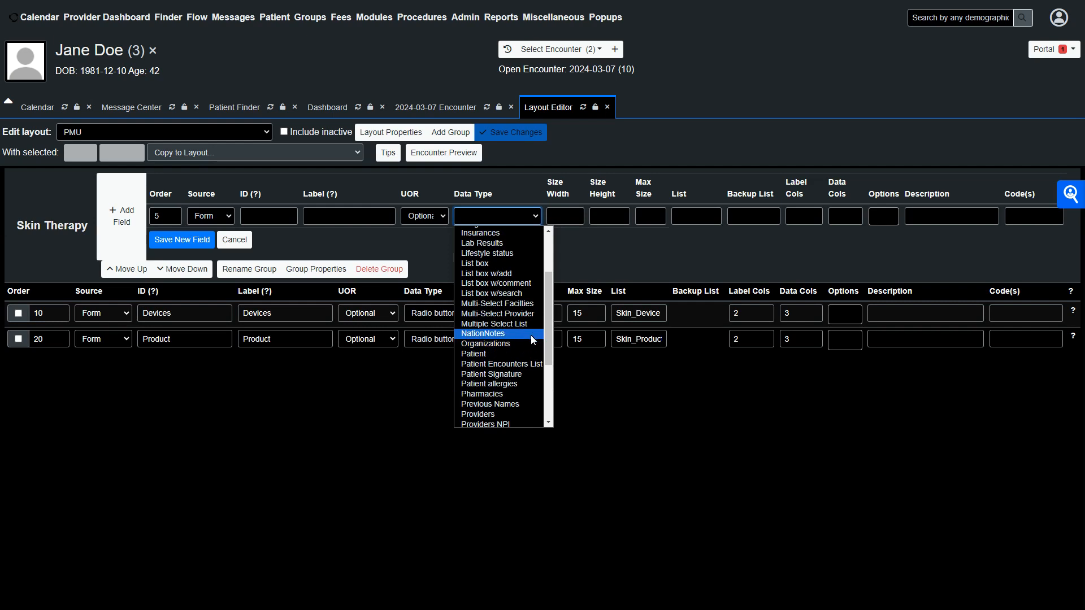
pyautogui.moveTo(551, 332)
pyautogui.mouseDown()
pyautogui.moveTo(548, 290)
pyautogui.moveTo(547, 388)
pyautogui.mouseUp()
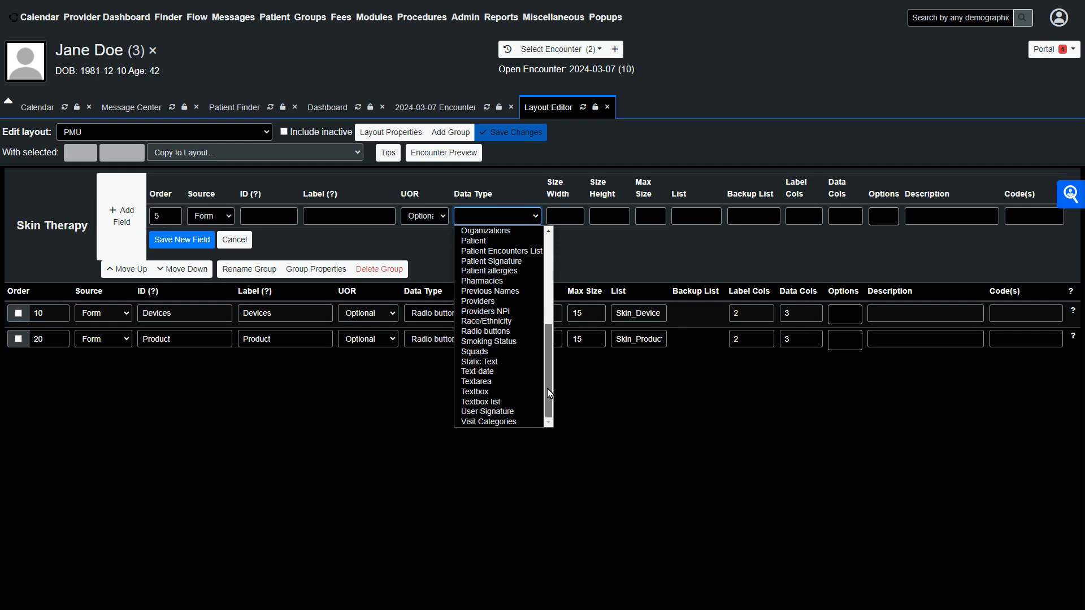
pyautogui.moveTo(547, 388); pyautogui.dragTo(545, 313)
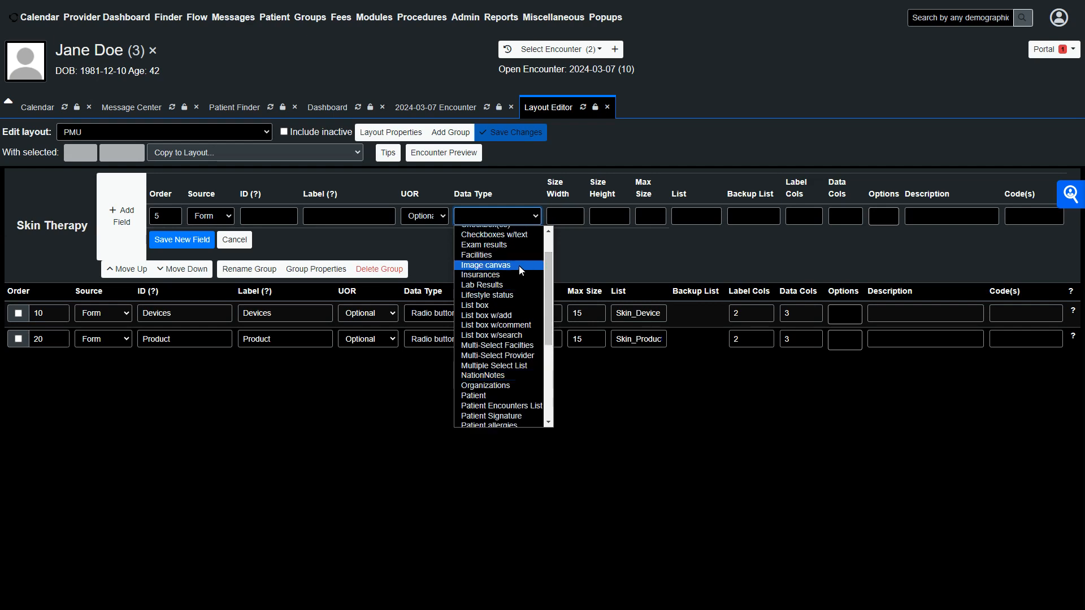
pyautogui.click(518, 266)
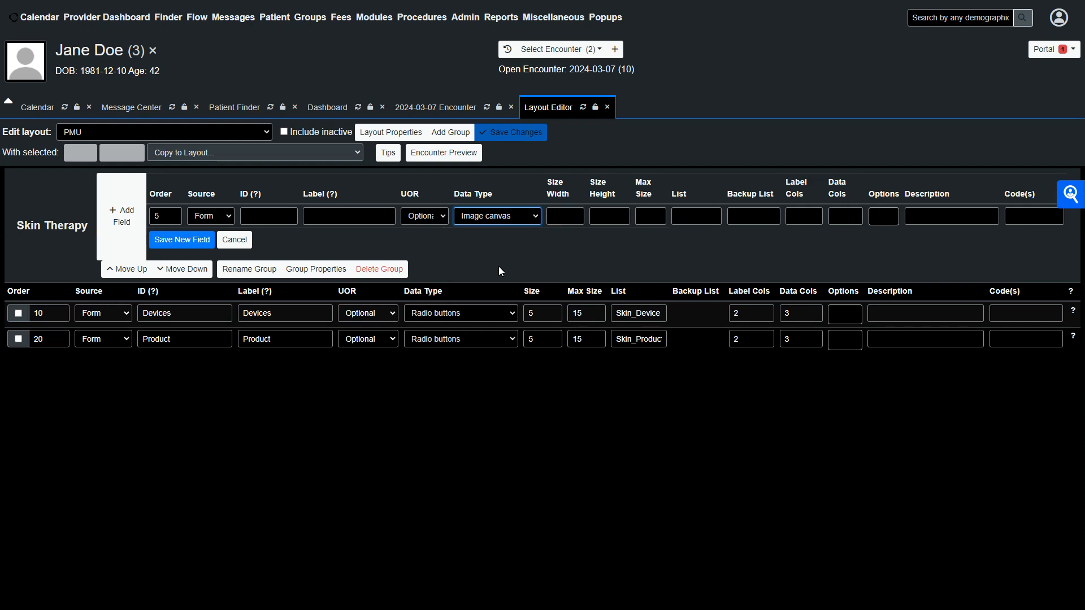
# Label the new image canvas field Face and give it the ID Face_0001.
pyautogui.click(332, 219)
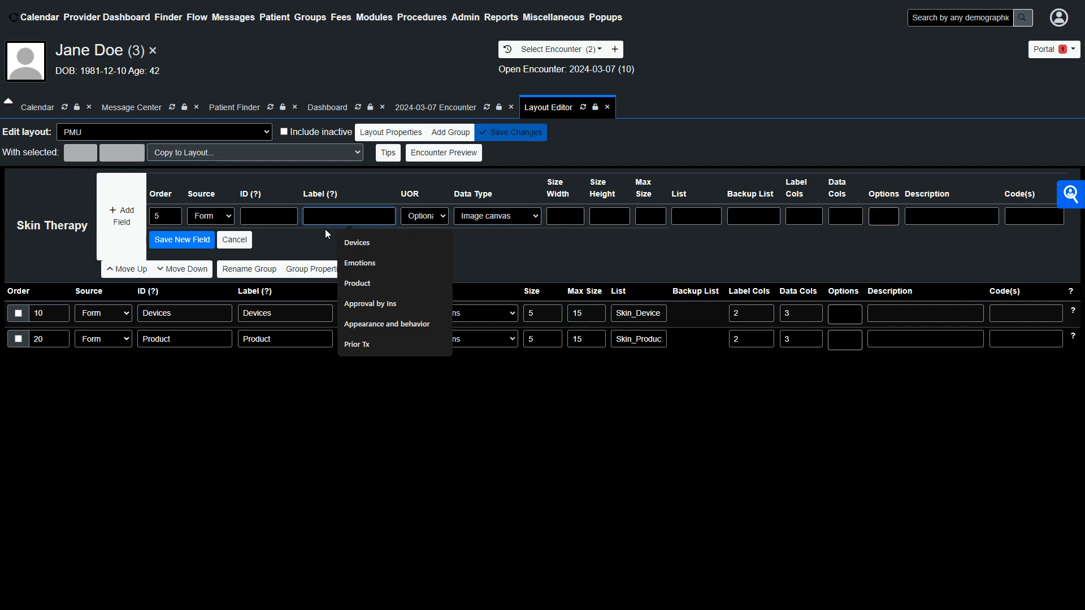
pyautogui.write('Face')
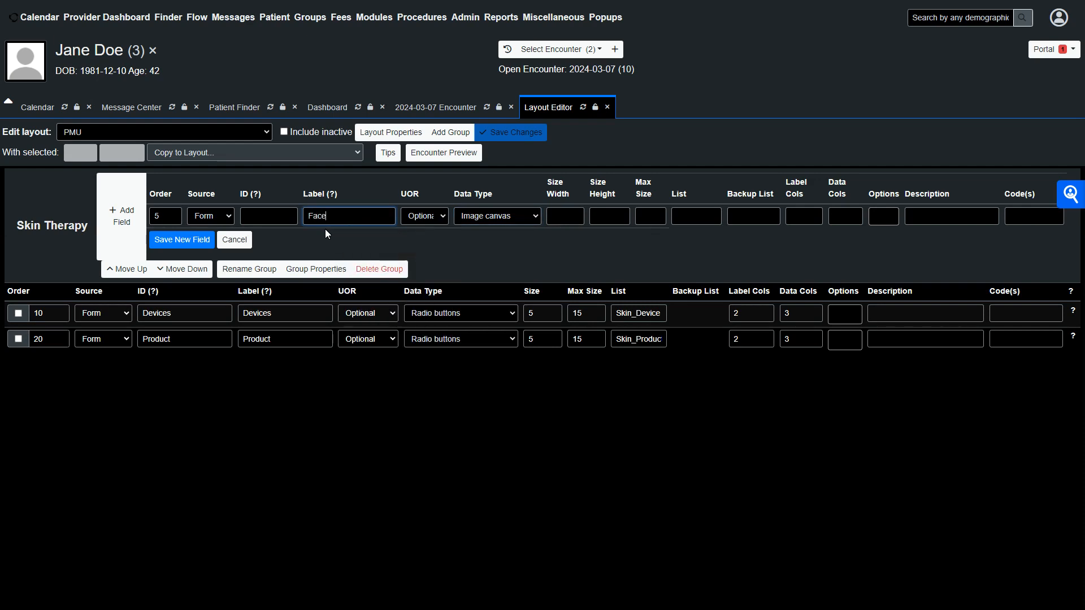
pyautogui.click(272, 223)
pyautogui.write('0001')
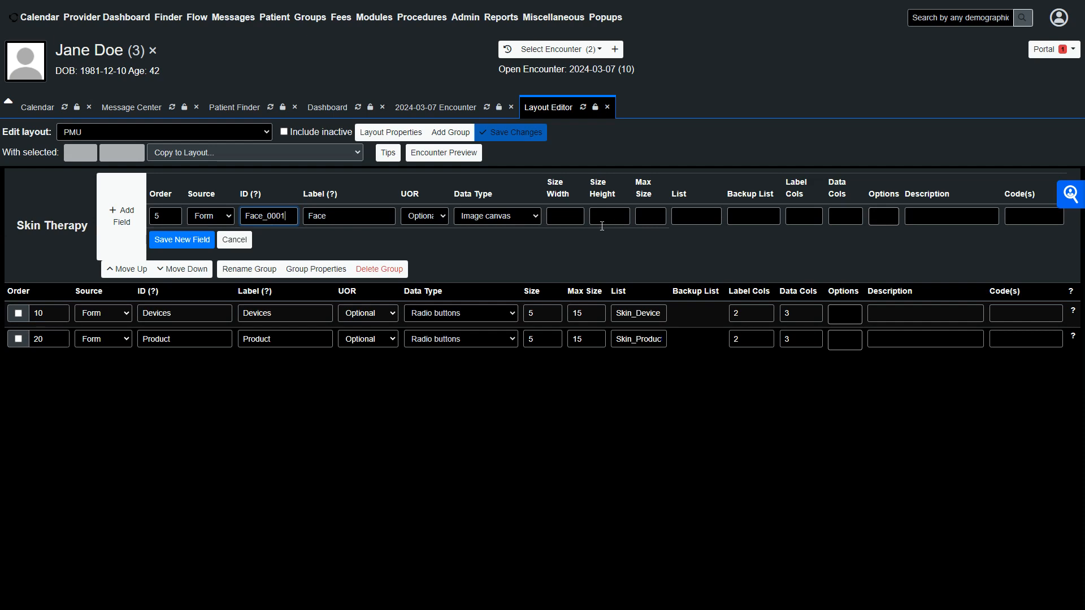
# Set the Face field's size width to 90, size height to 90 and max size to 0.
pyautogui.click(578, 222)
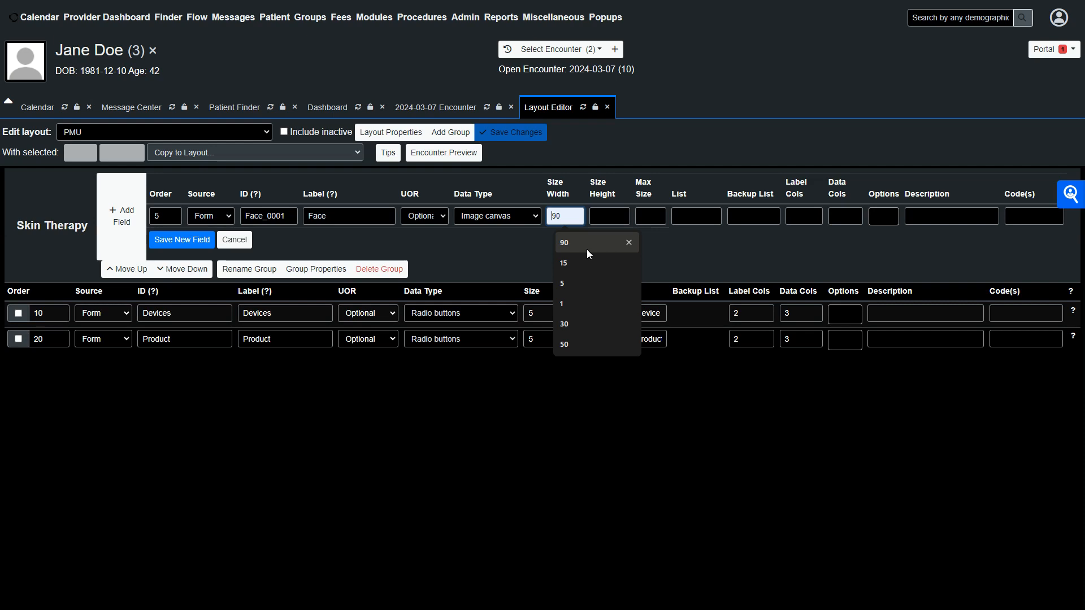
pyautogui.click(579, 250)
pyautogui.click(620, 222)
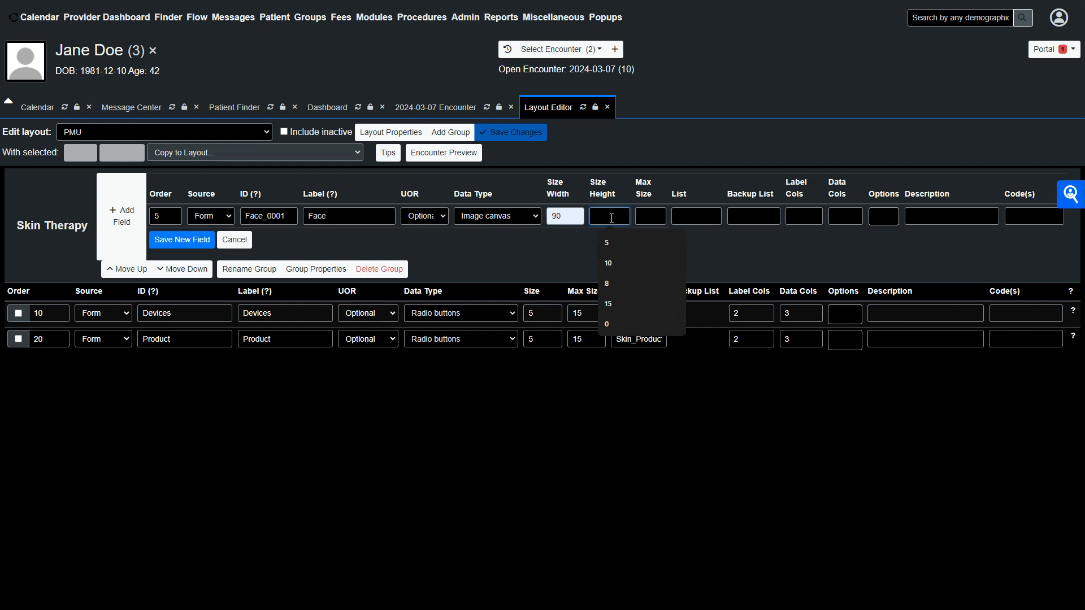
pyautogui.write('90')
pyautogui.click(650, 216)
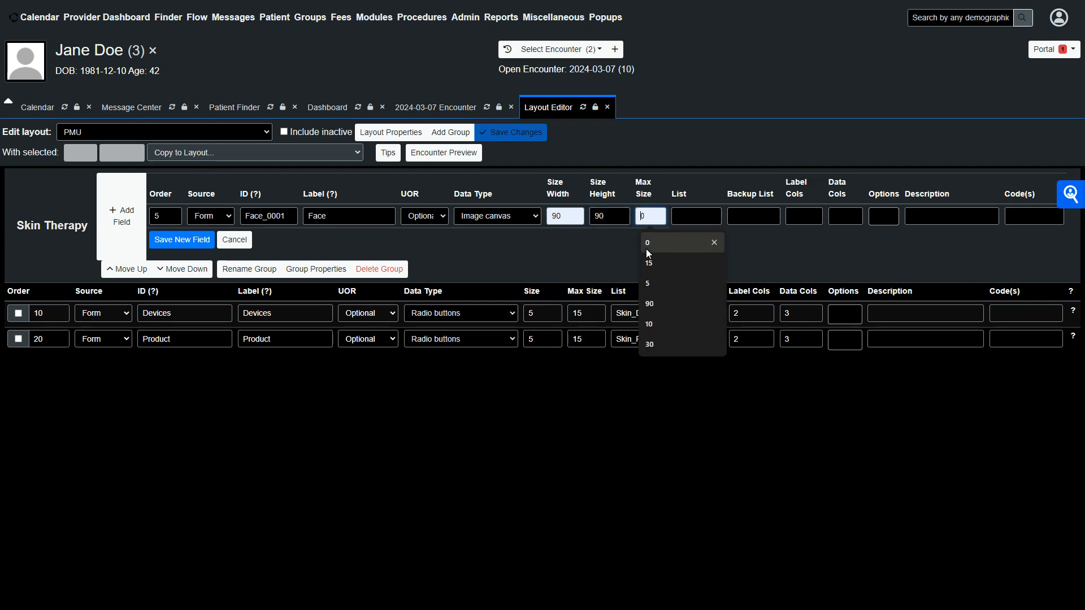
pyautogui.click(656, 242)
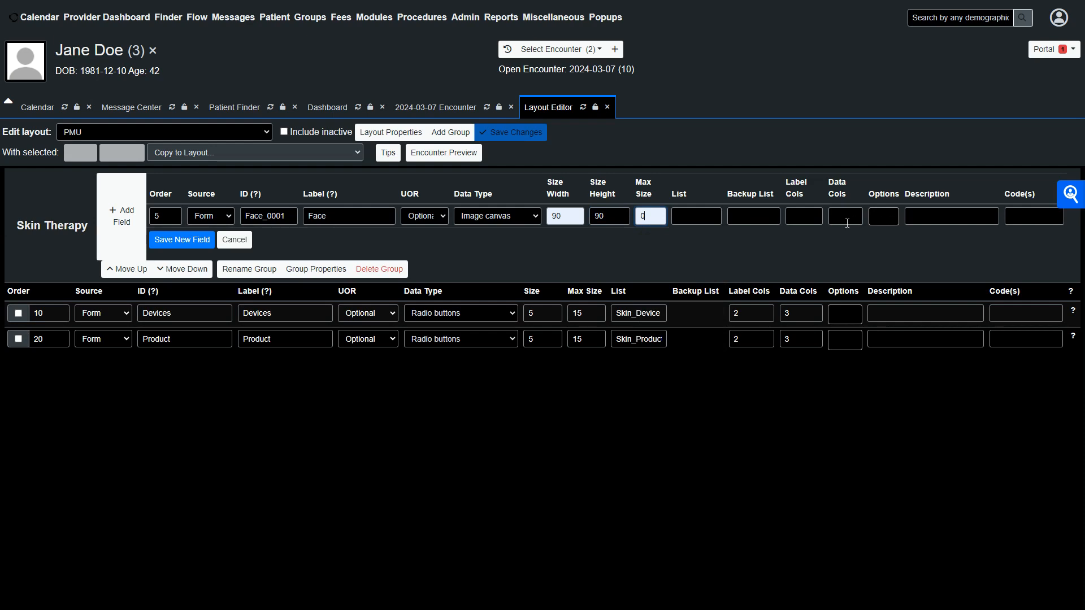
# Set the Face field's label columns to 2 and data columns to 3, and save the new field.
pyautogui.click(820, 224)
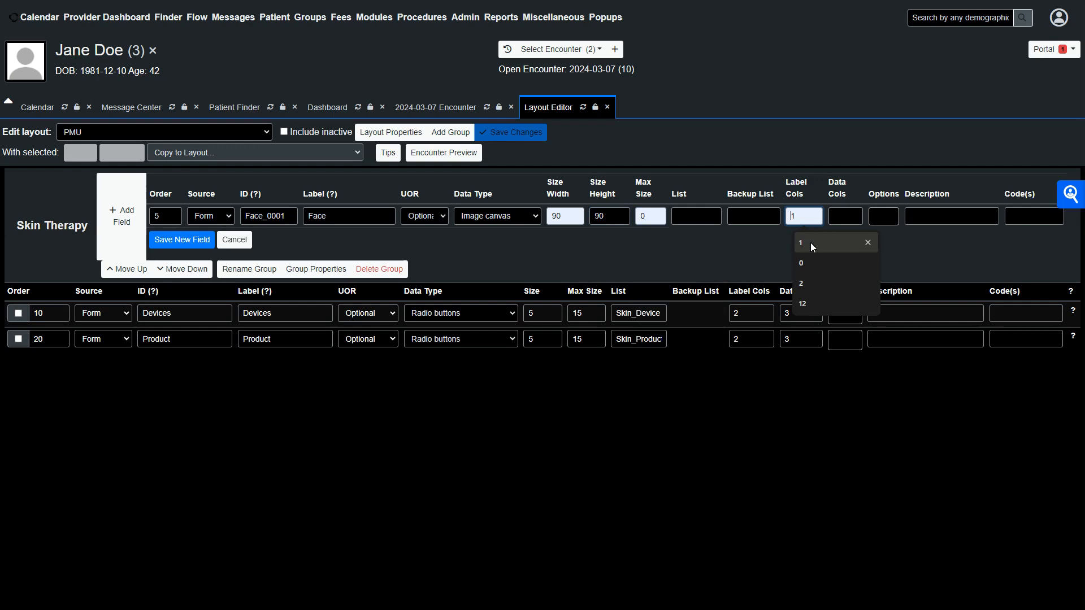
pyautogui.click(803, 284)
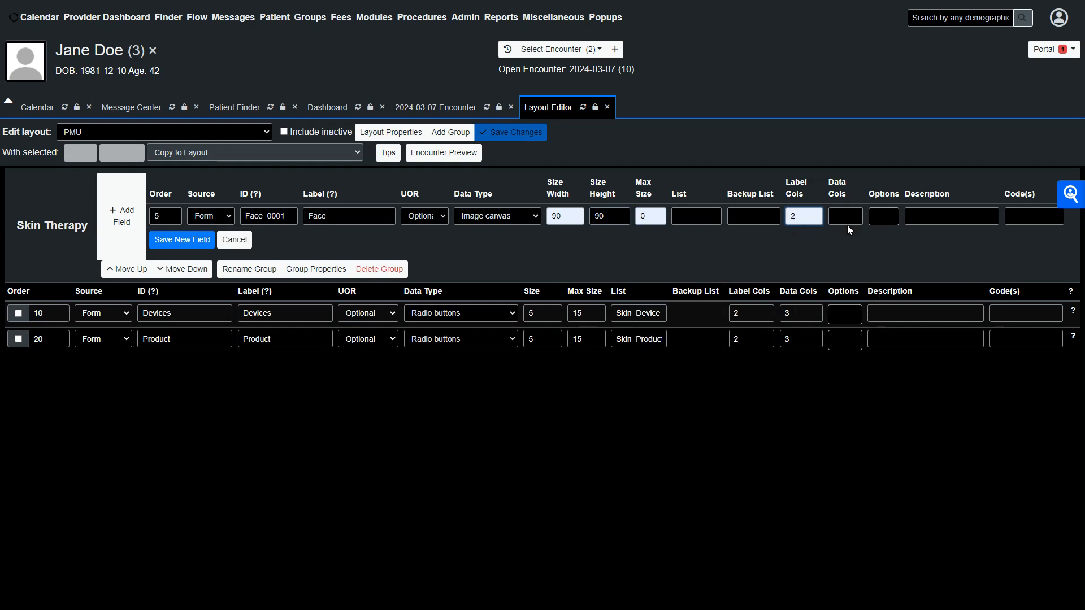
pyautogui.click(847, 224)
pyautogui.click(847, 248)
pyautogui.click(194, 239)
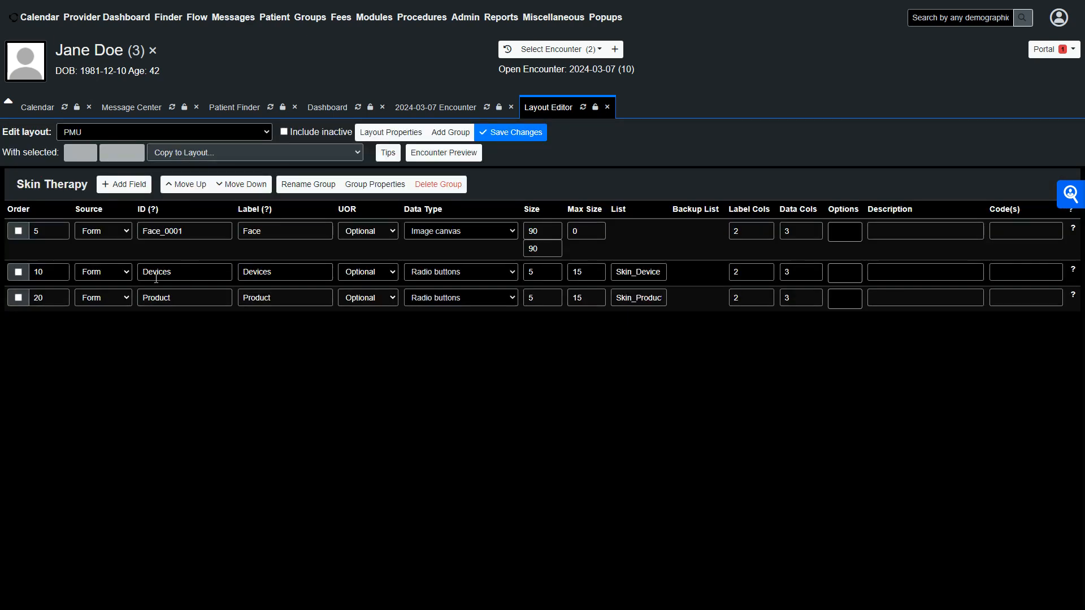